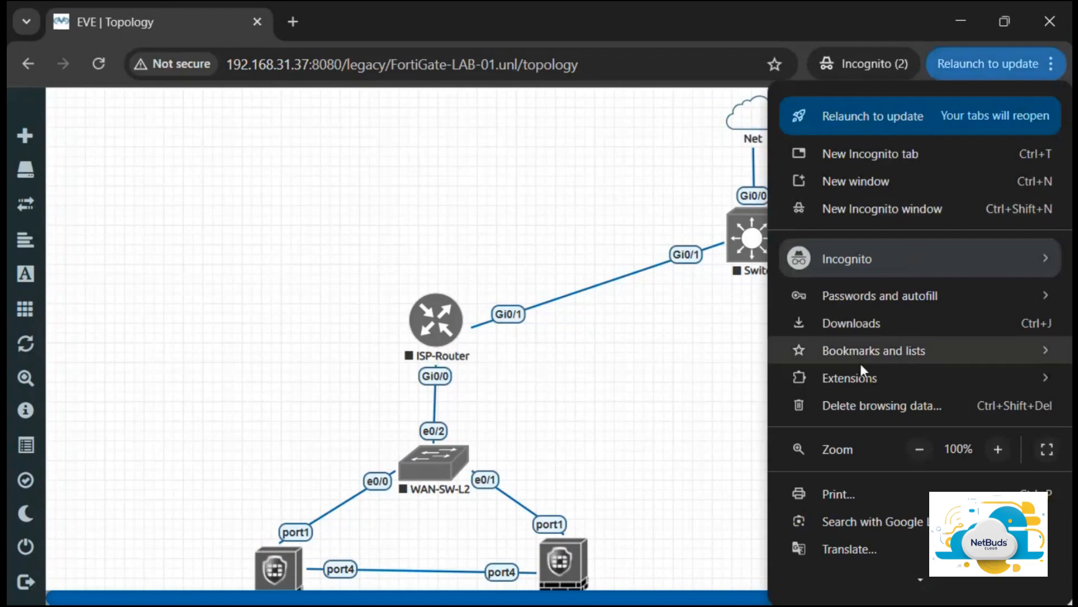
Step: Set the browser zoom to 50% so the whole lab topology fits in the window
click(912, 449)
click(912, 449)
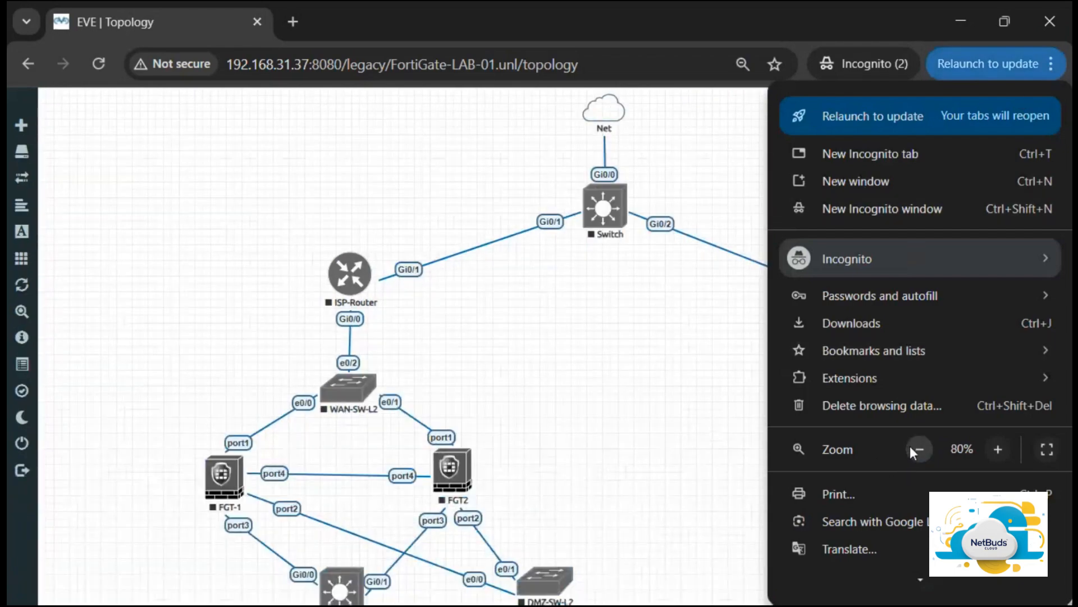
click(913, 449)
click(913, 449)
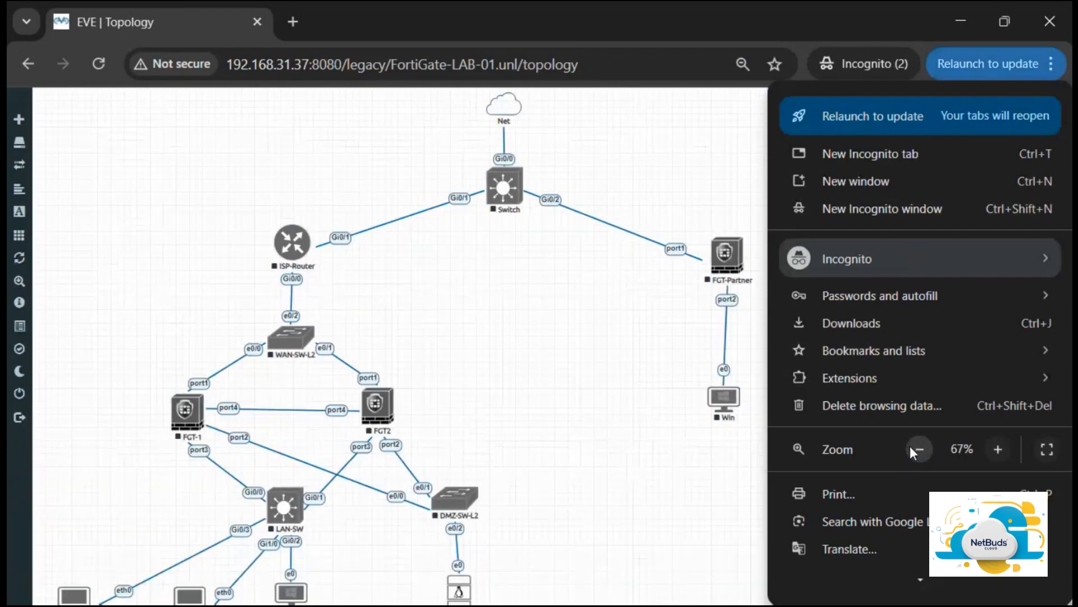
click(912, 449)
click(658, 451)
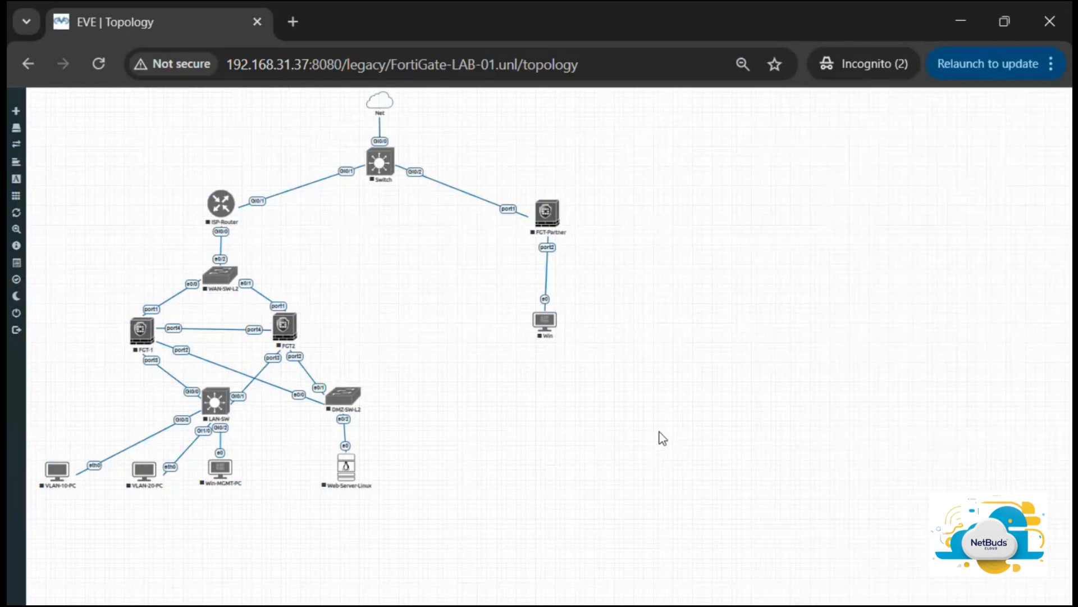
click(1049, 68)
click(998, 450)
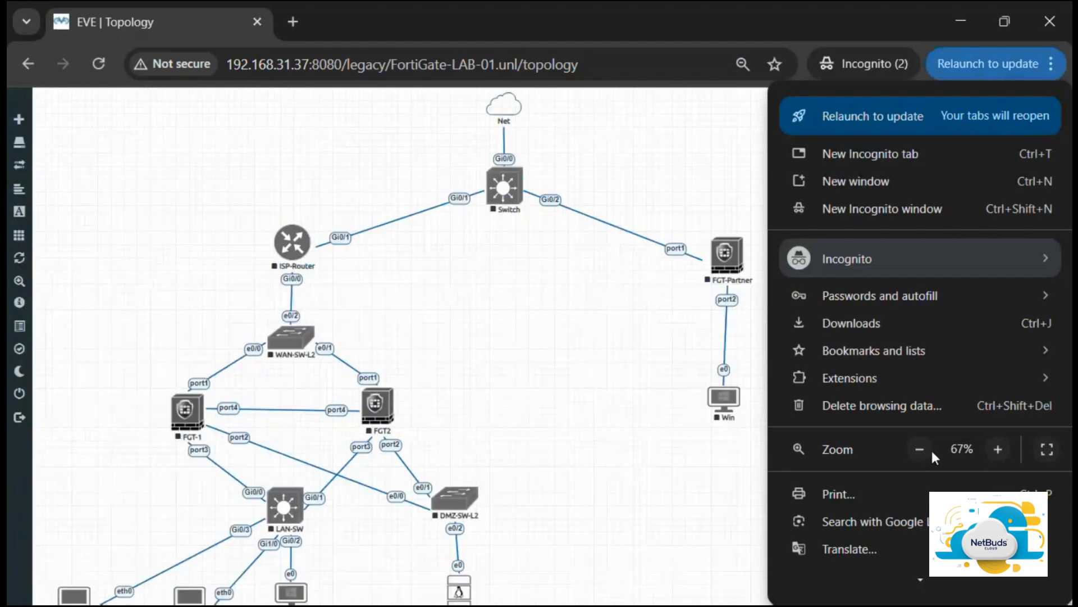
click(640, 382)
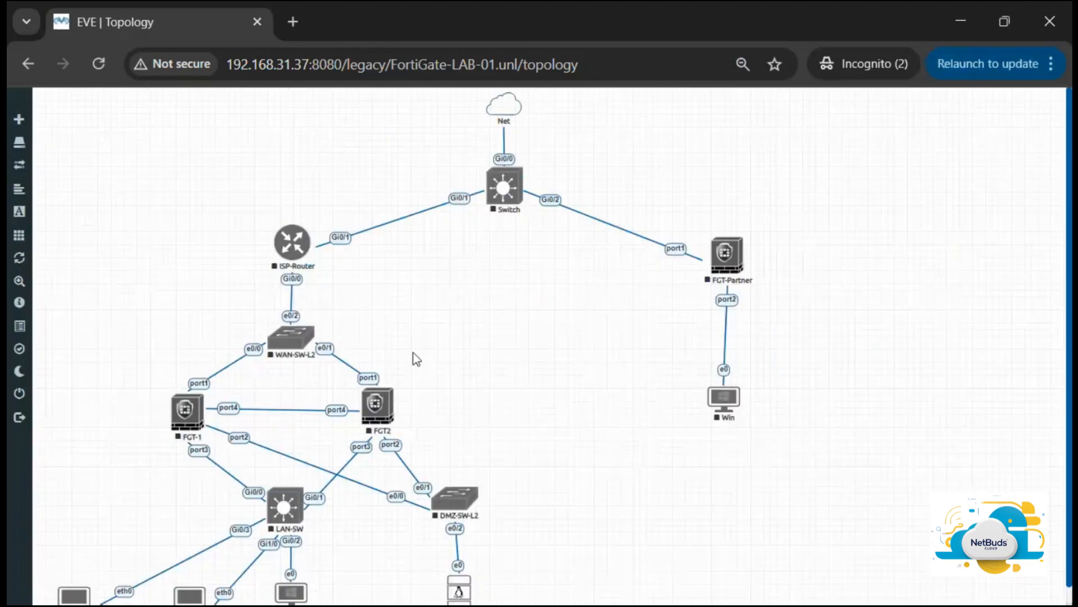
scroll(396, 354, down, 1)
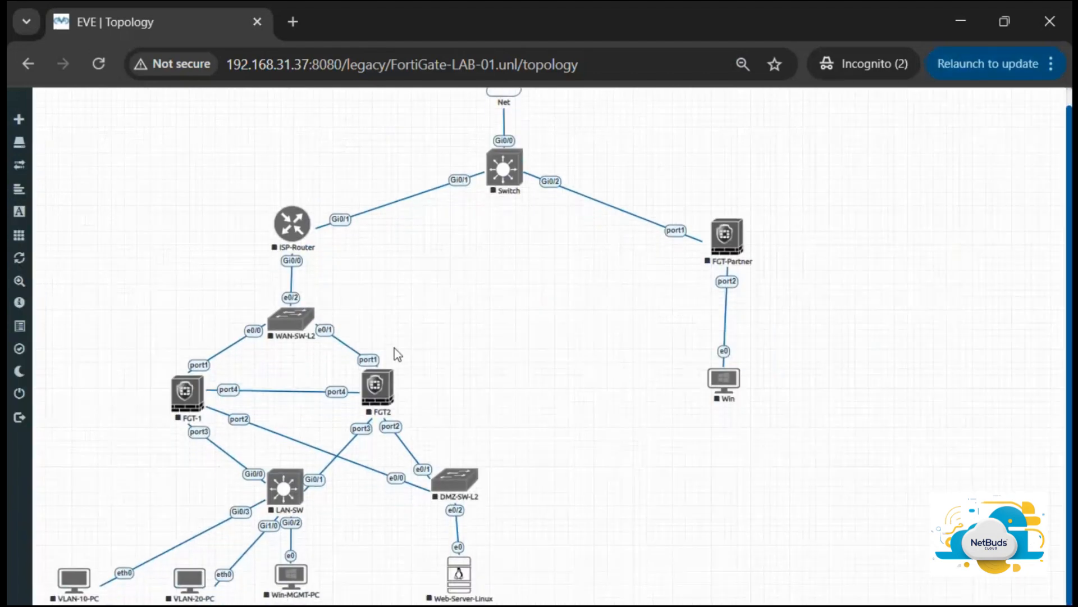
click(1051, 64)
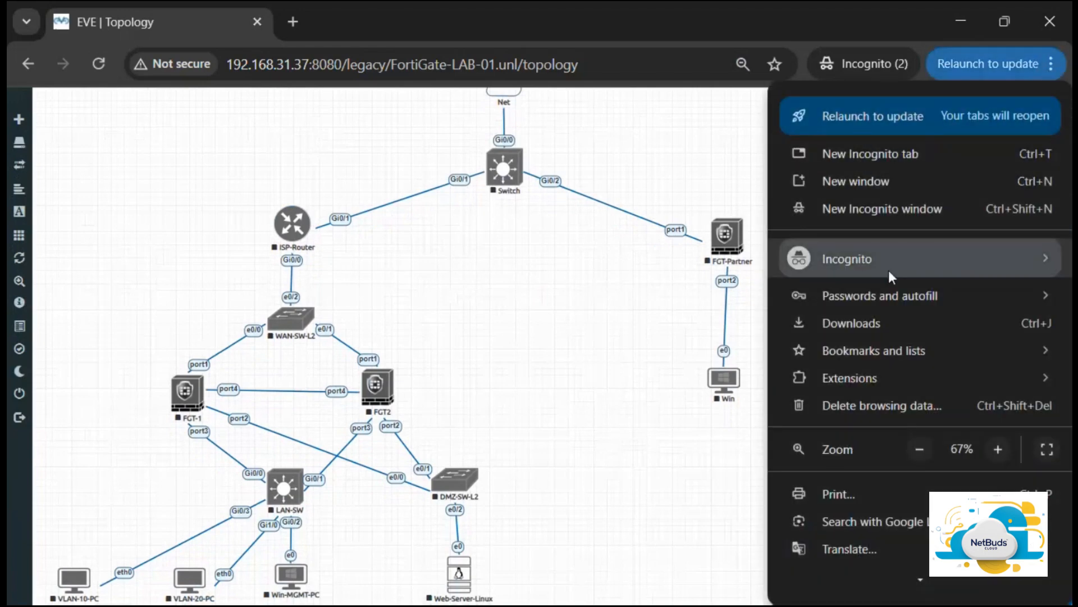
click(921, 450)
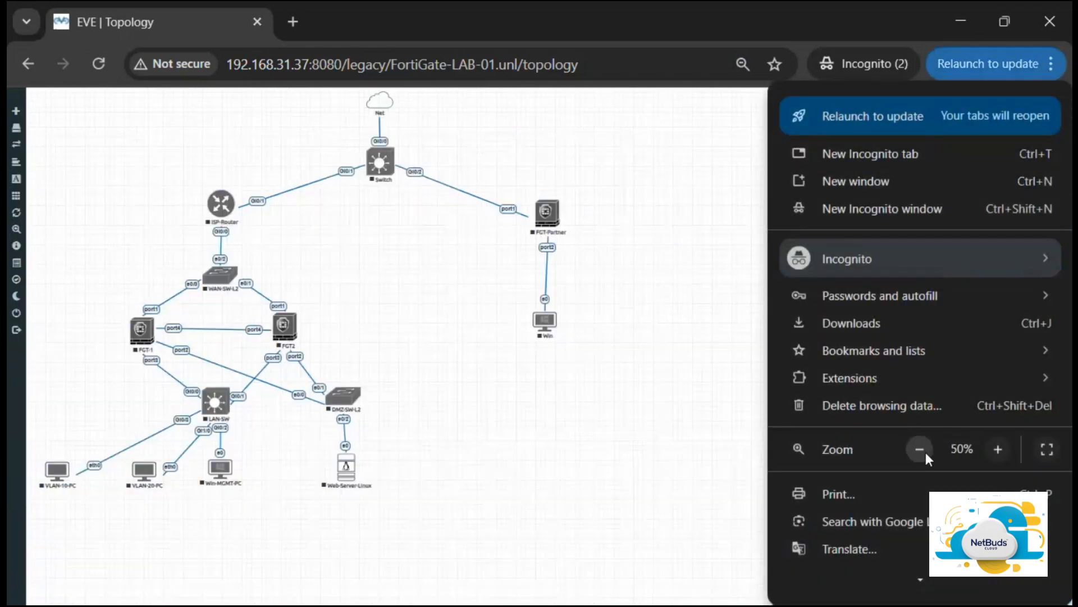
click(575, 370)
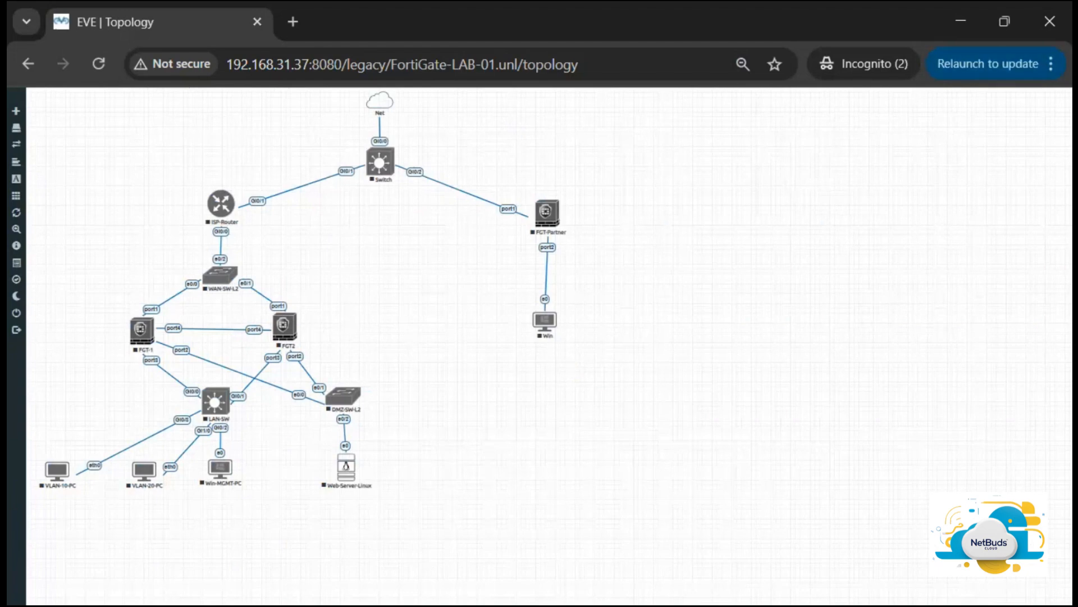
Step: Start all nodes in the lab
mouse_move(48, 120)
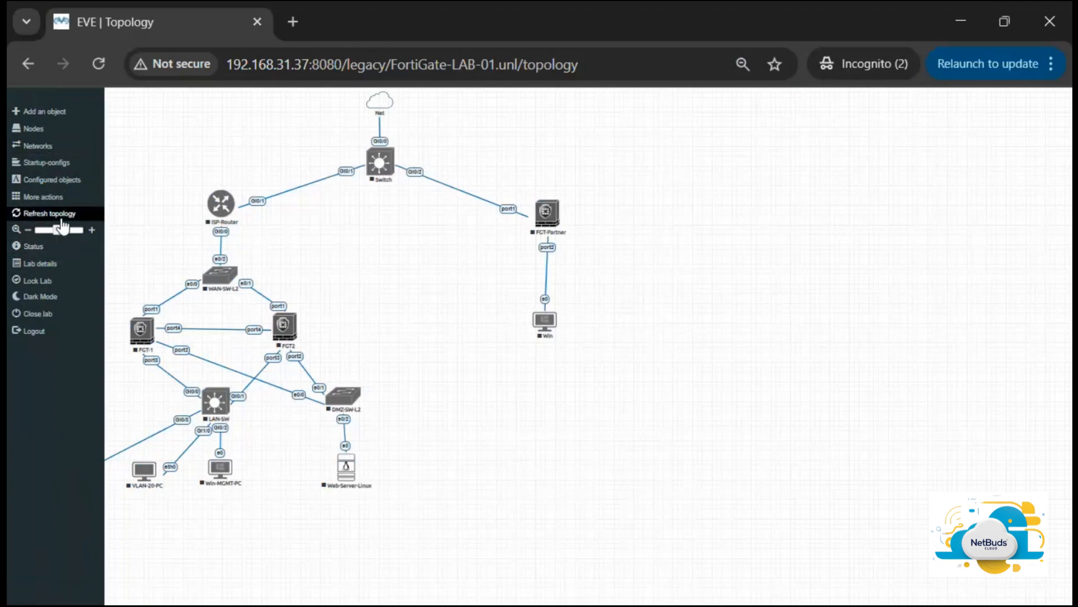
click(60, 197)
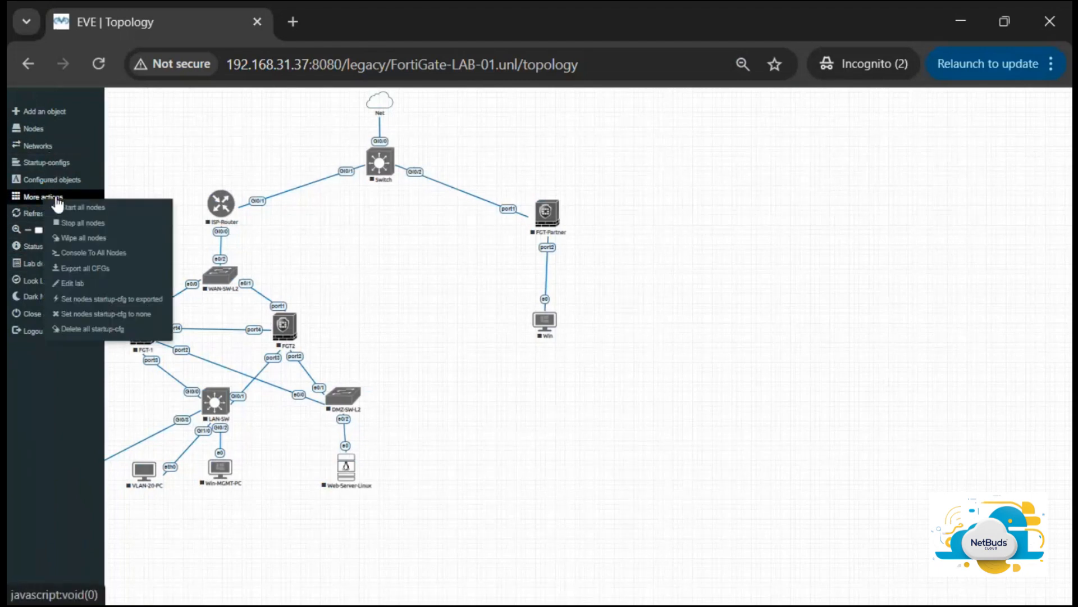
click(115, 214)
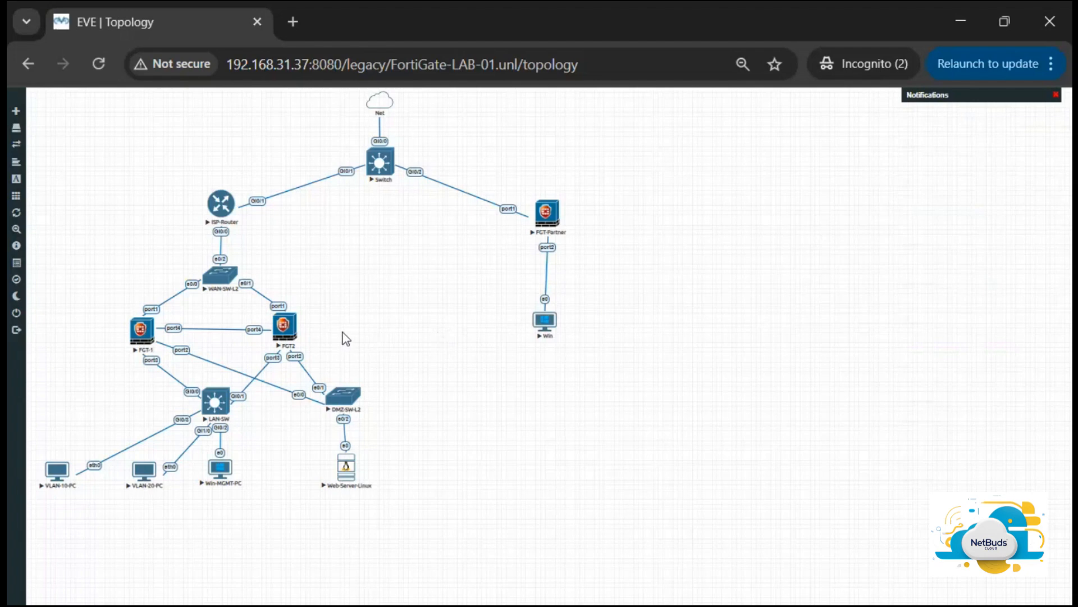
Step: Open the FGT-1 console and try logging in as admin with an empty password, then close the console
click(148, 340)
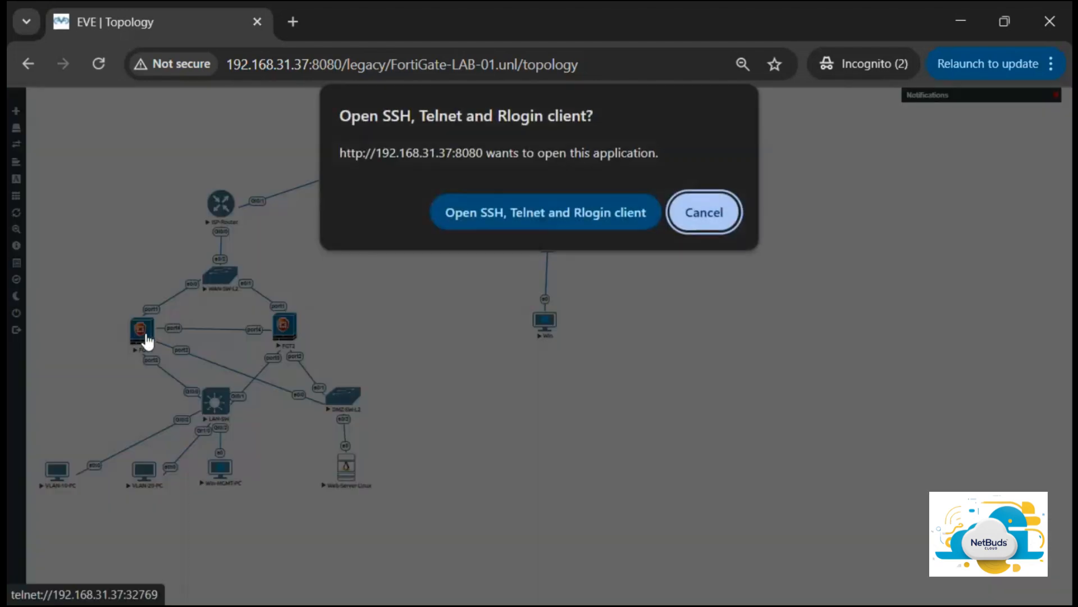
click(569, 214)
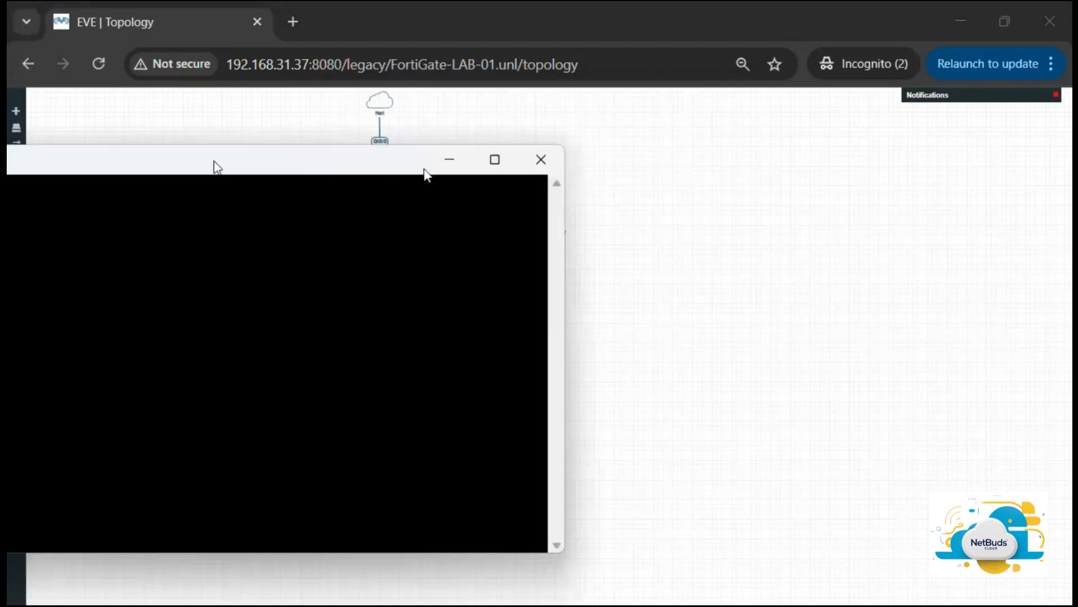
drag(212, 163, 595, 163)
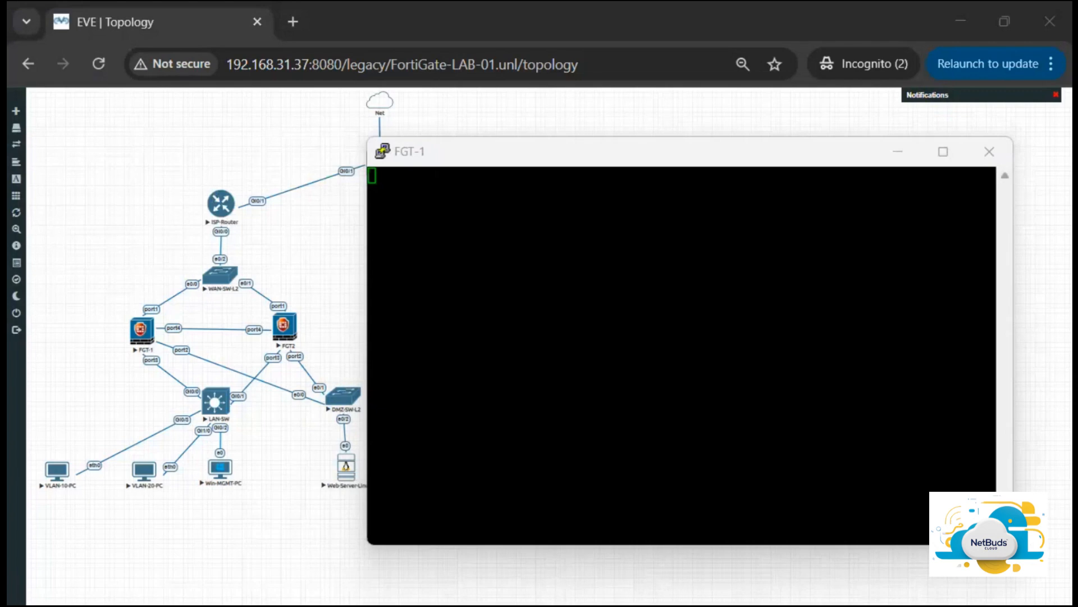
key(alt+Tab)
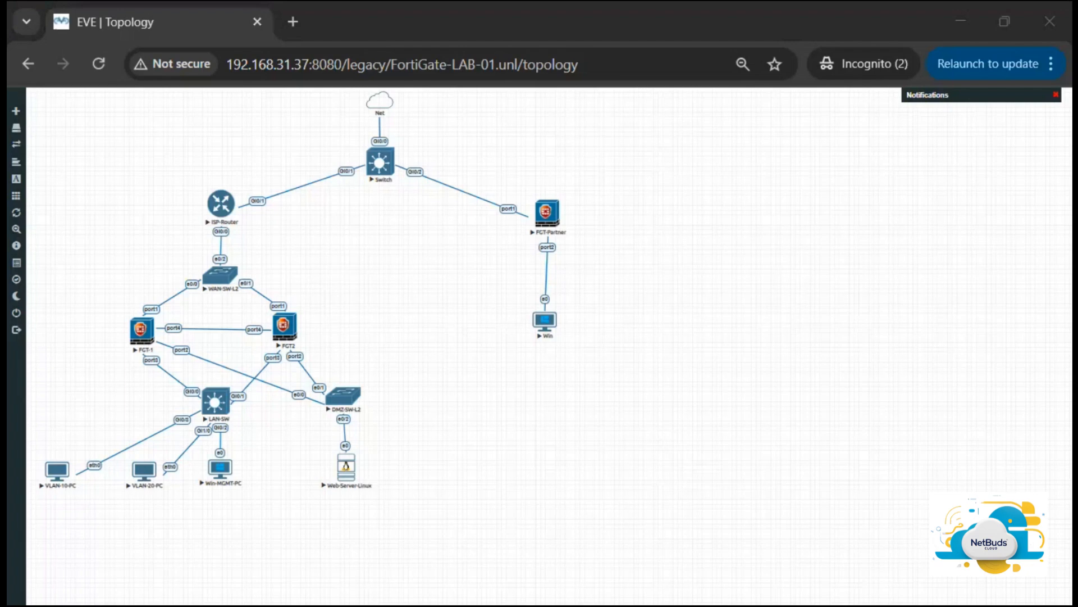
key(alt+Tab)
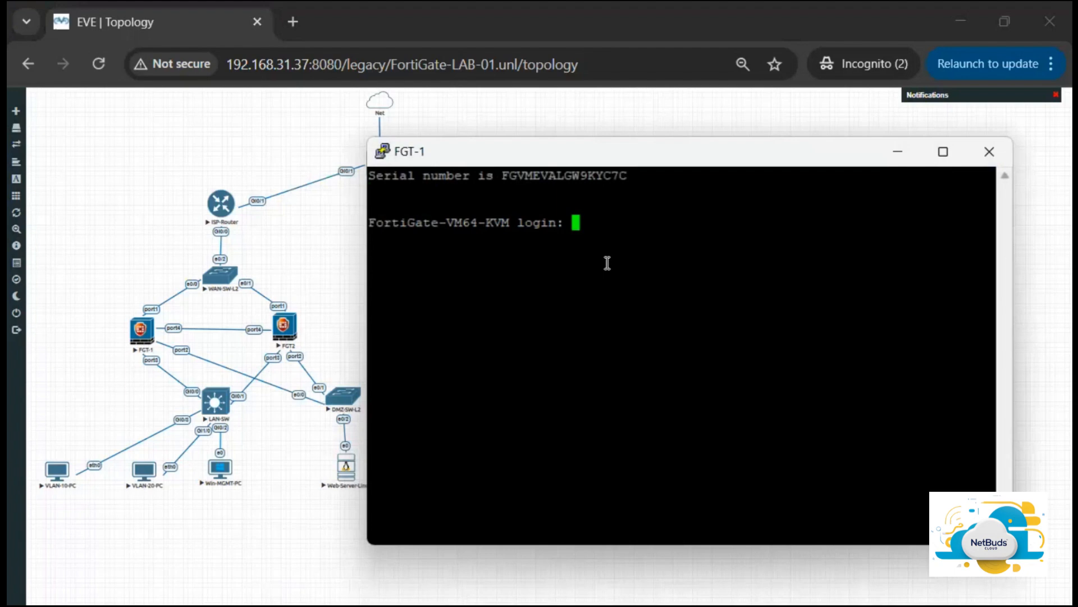
text(admin)
key(Return)
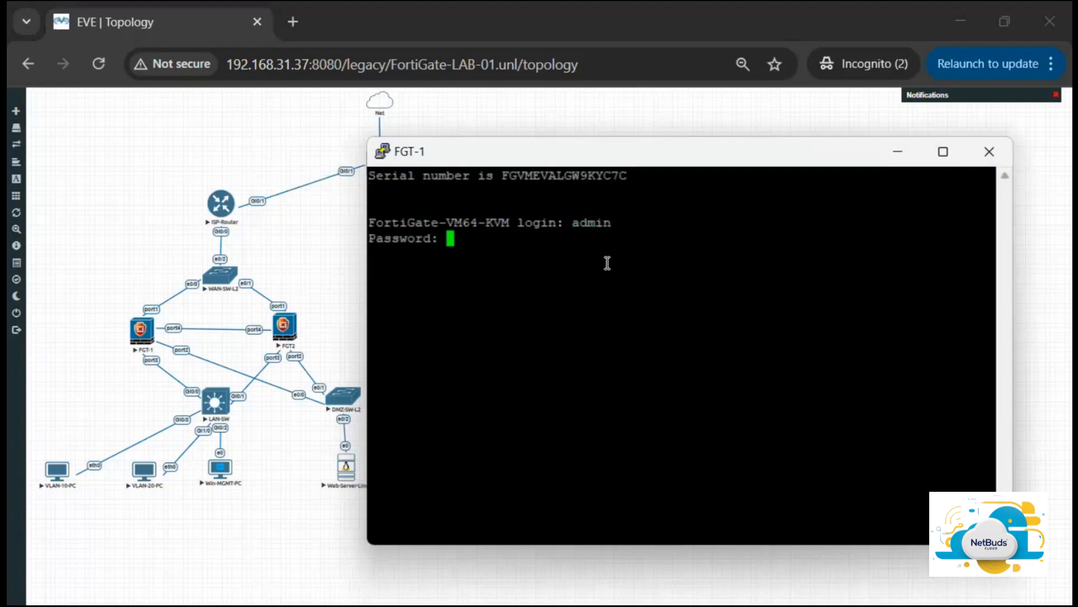
key(Return)
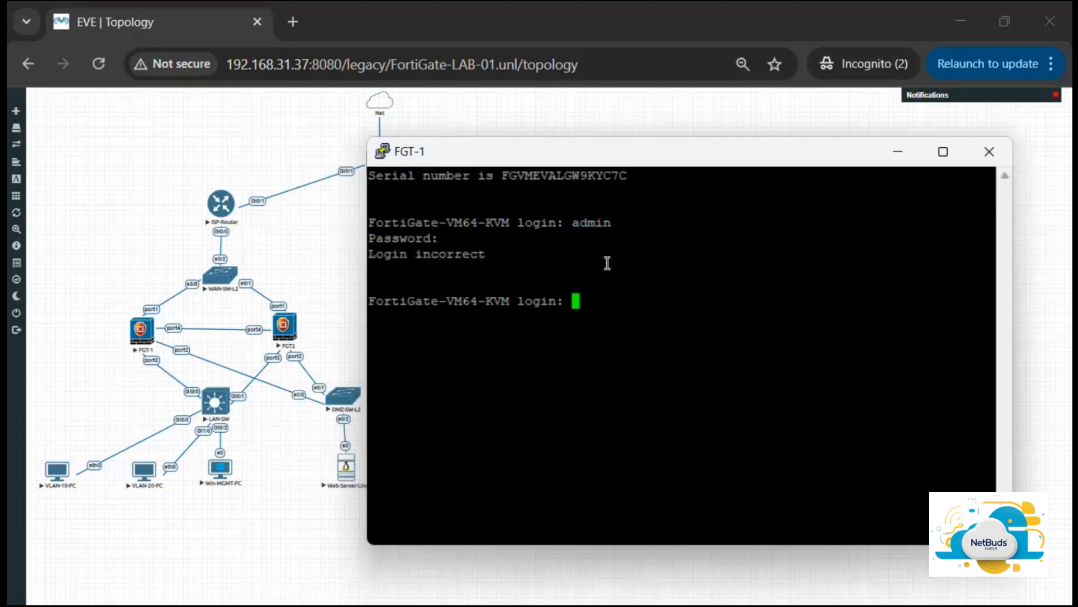
click(990, 151)
click(589, 388)
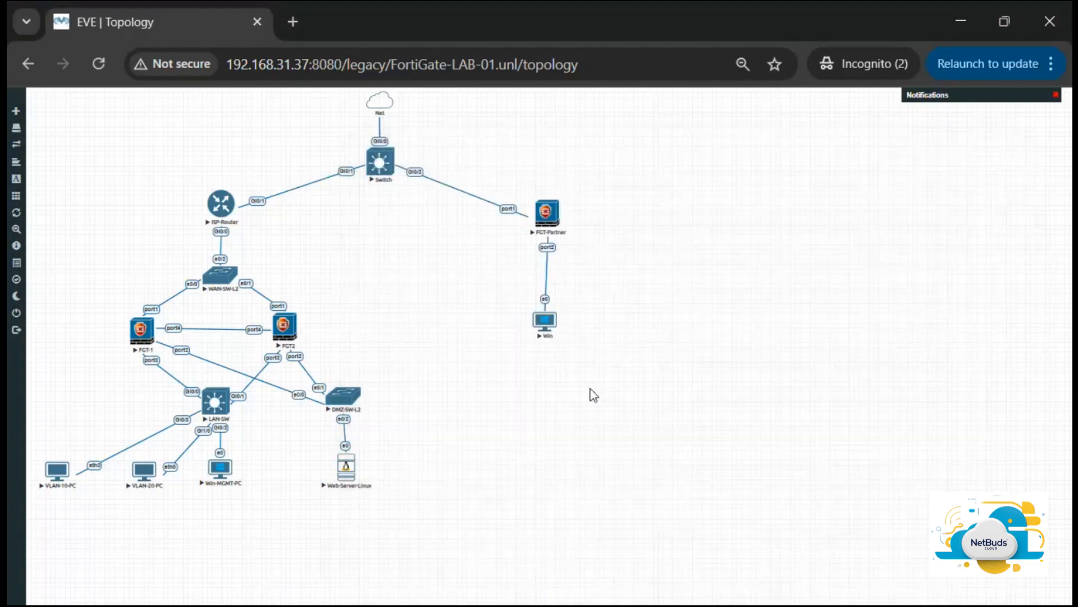
Step: Wipe the FGT-1 node and start it again
right_click(144, 335)
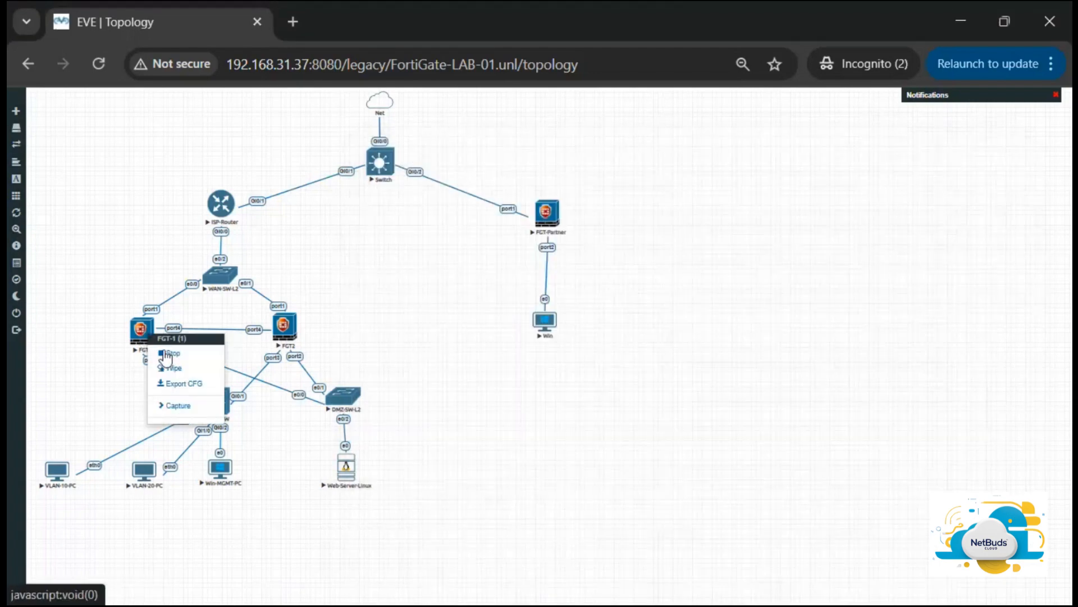
click(192, 369)
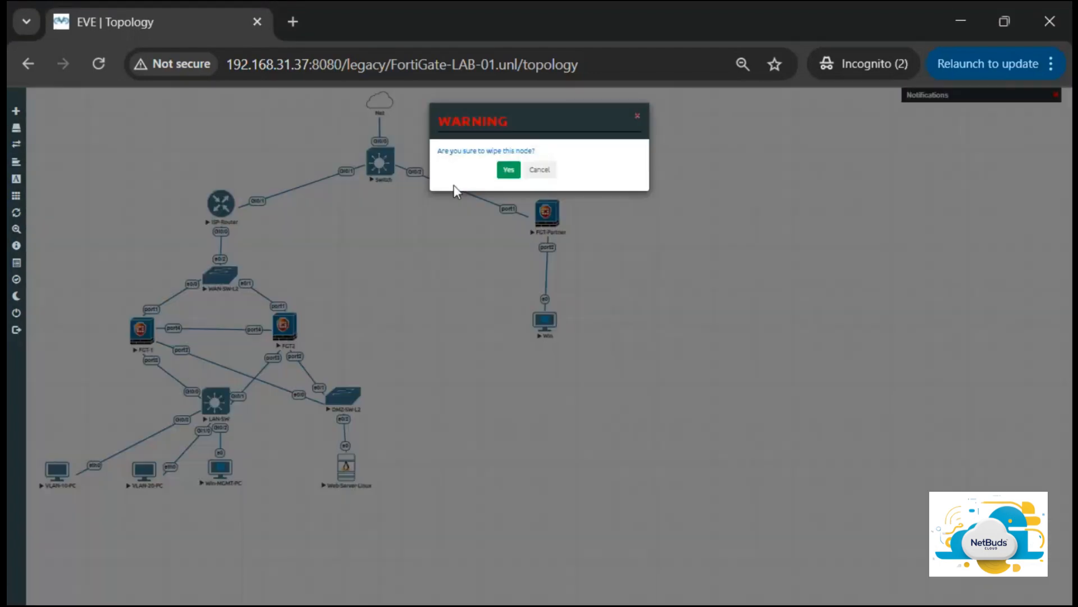
click(513, 170)
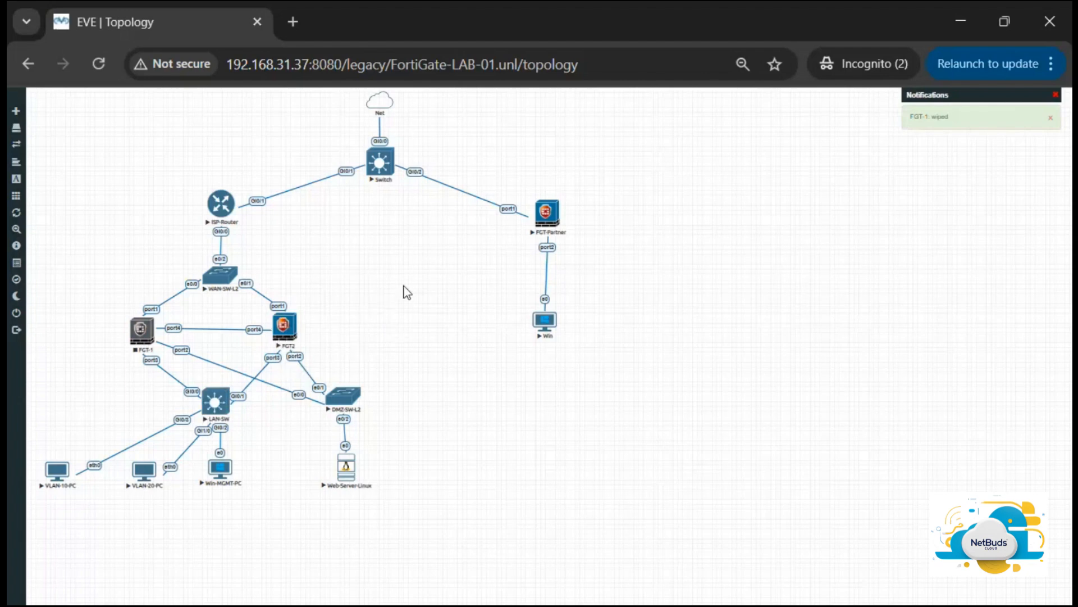
click(136, 343)
click(168, 358)
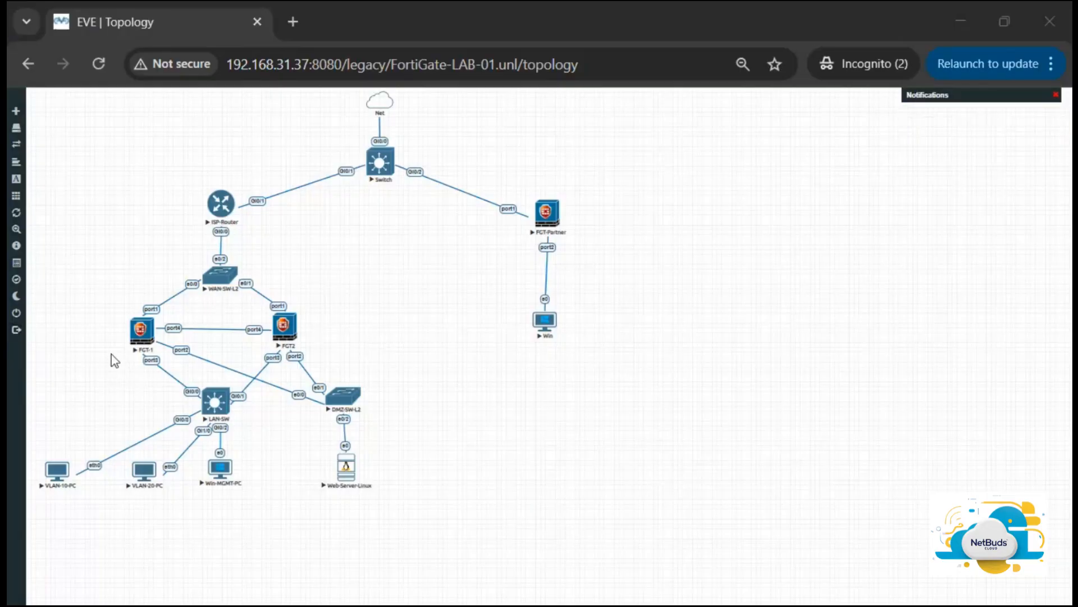
Step: Open the FGT-1 console in the telnet client and log in as admin with an empty password
click(140, 337)
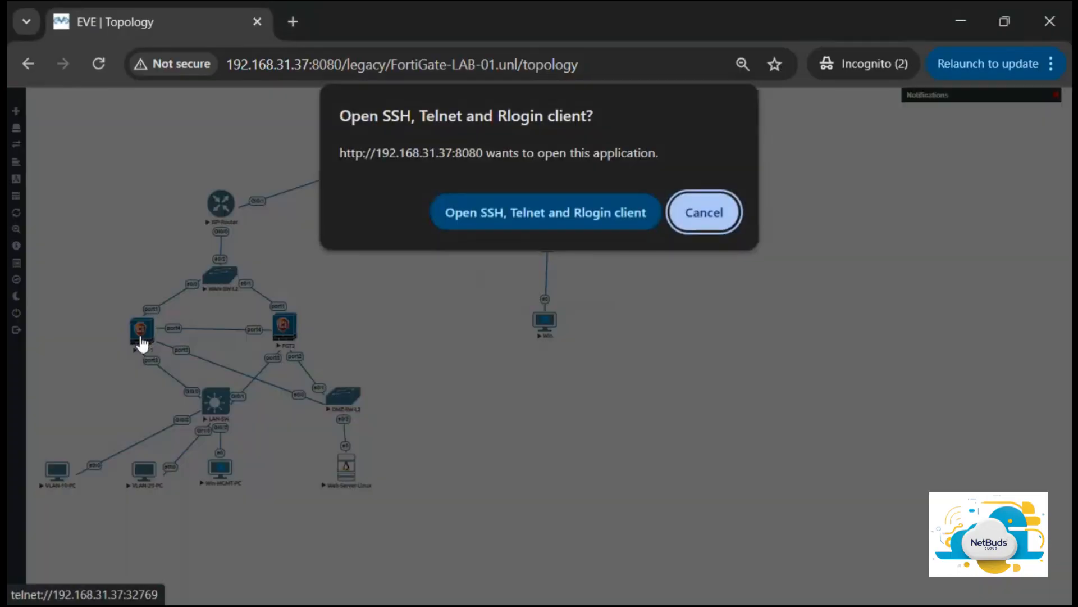
click(571, 211)
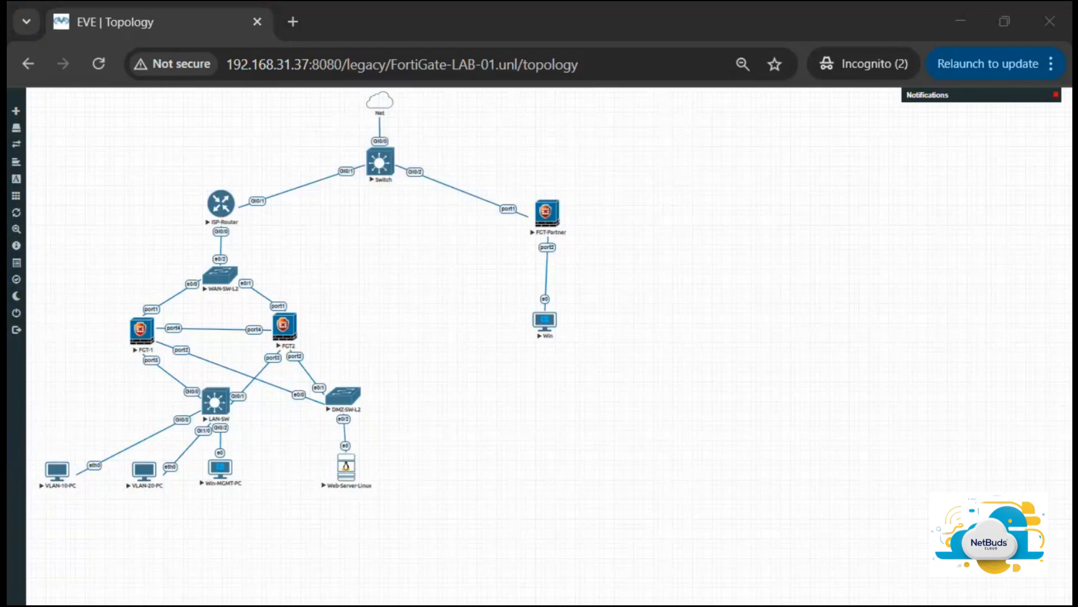
drag(1, 164, 678, 140)
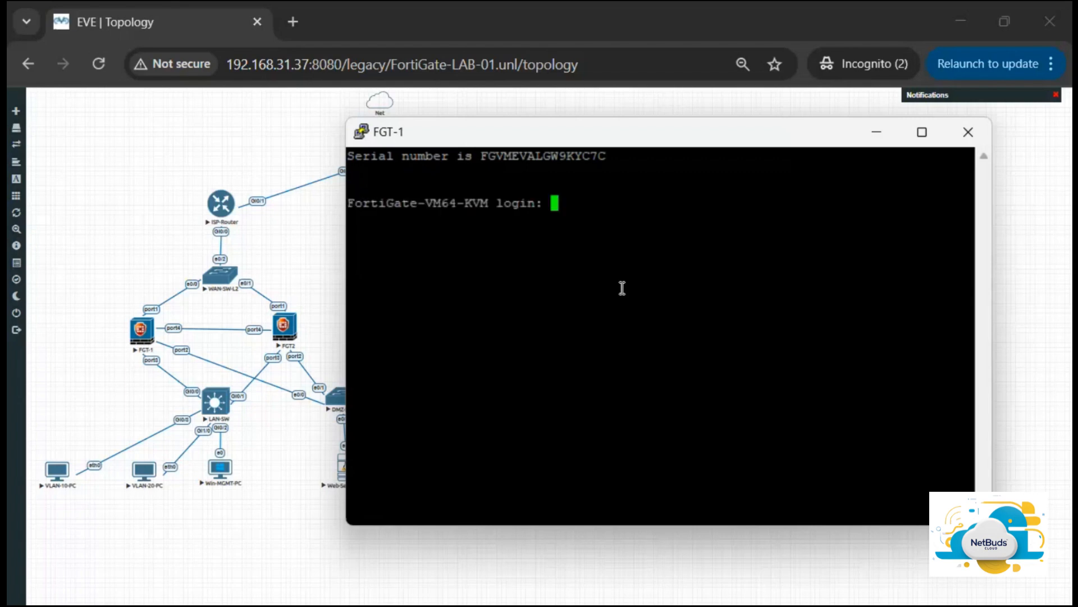
text(admin)
key(Return)
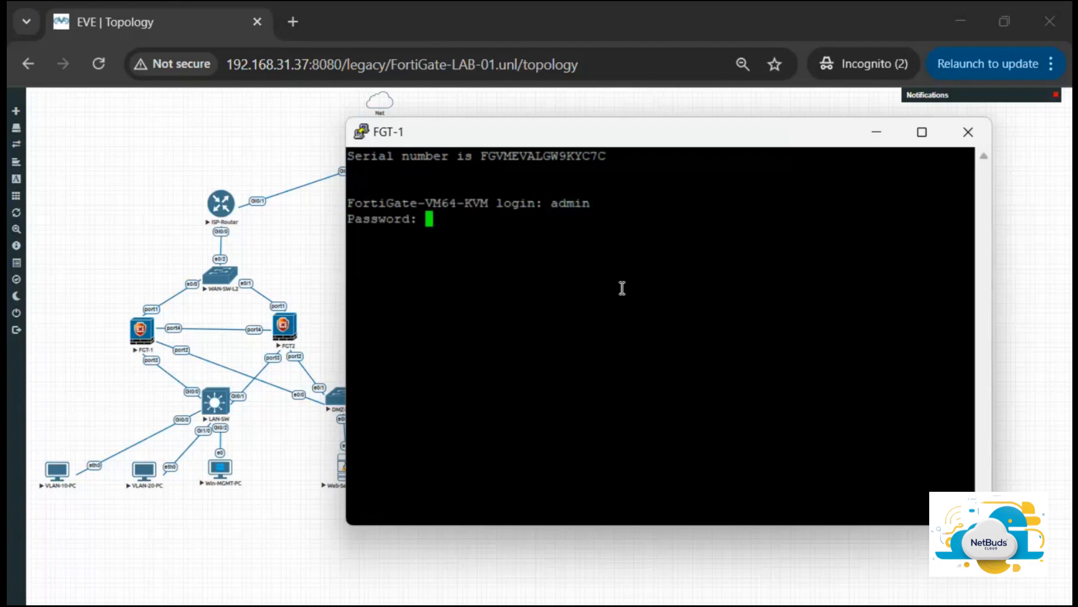
key(Return)
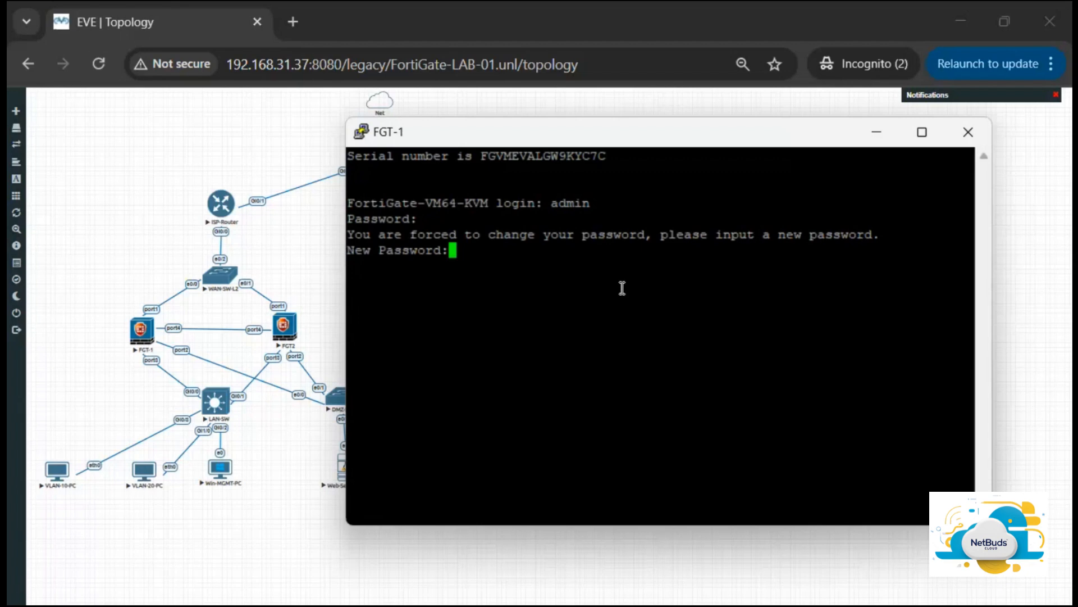
Step: Enter and confirm a new admin password for FGT-1
text(*********)
key(Return)
text(******)
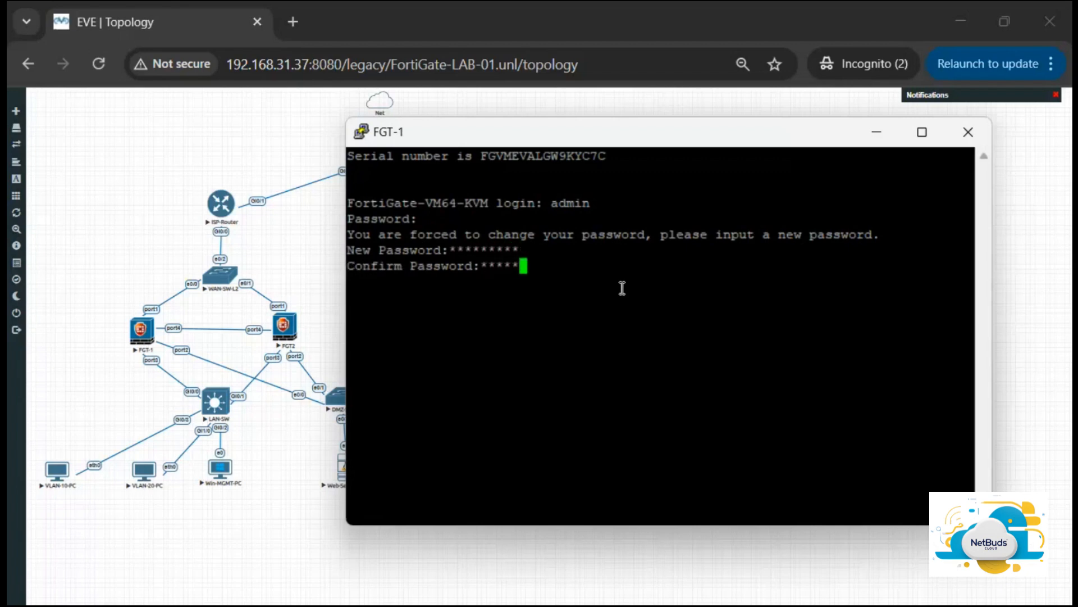
text(***)
key(Return)
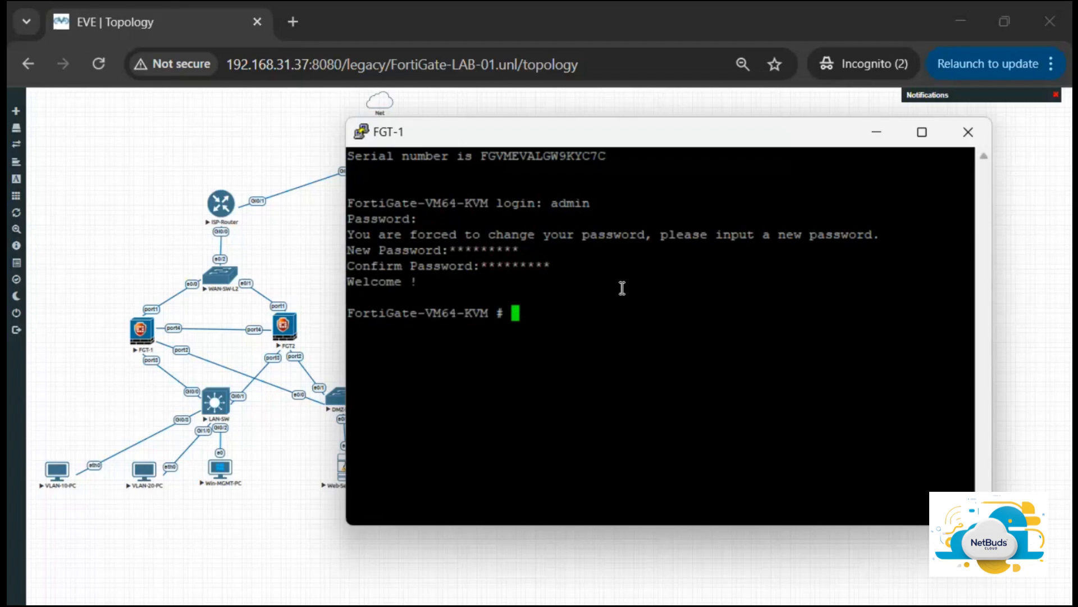
Step: Run show system interface ? on FGT-1 to list its interfaces
key(Return)
key(Return)
key(Return)
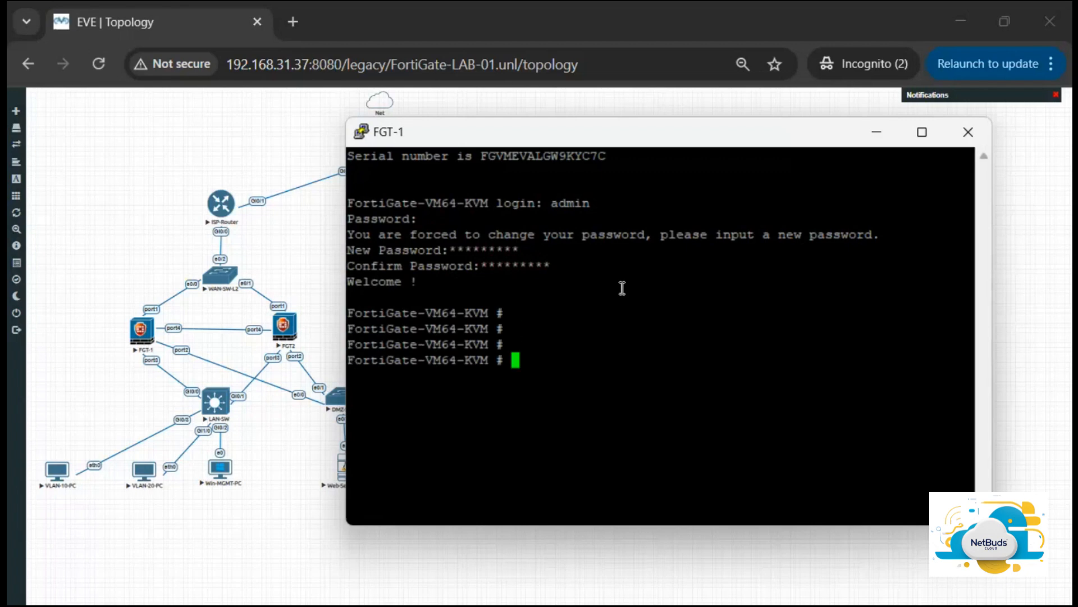
text(show)
text(system in)
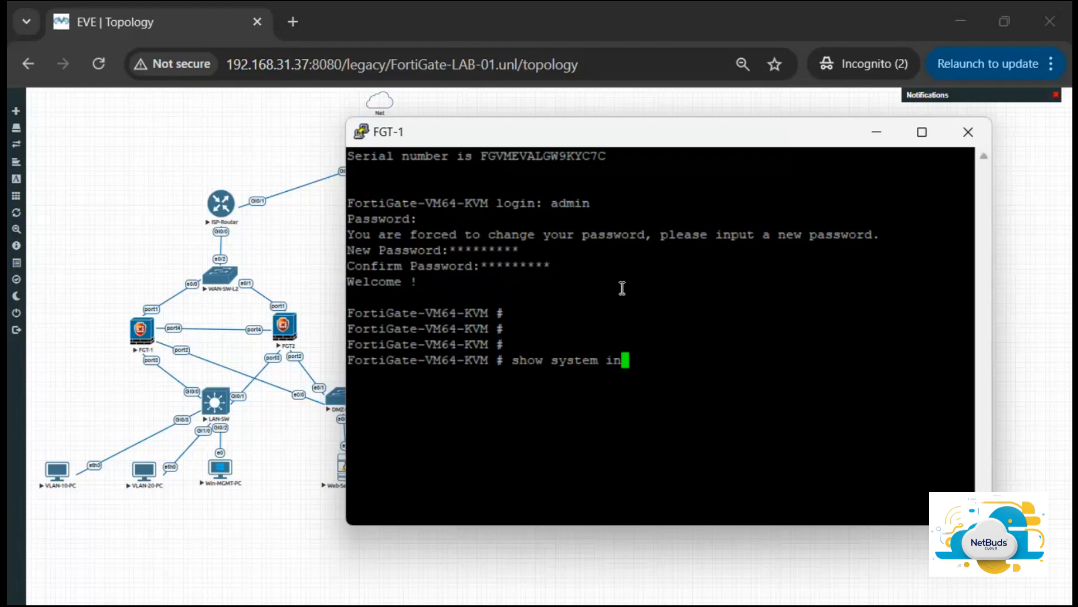
text(terface ?)
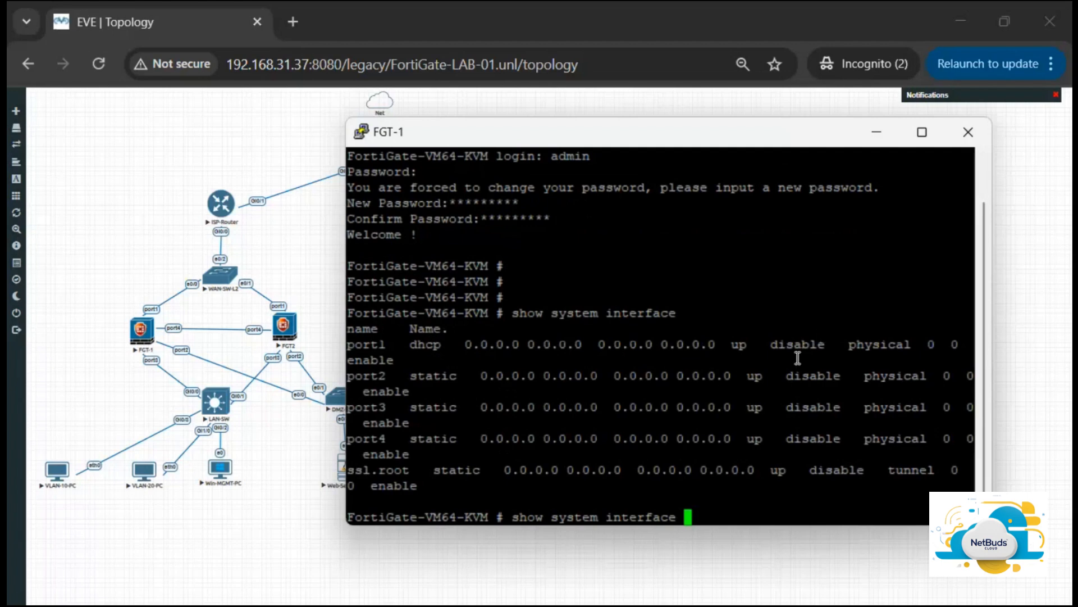
drag(724, 133, 623, 130)
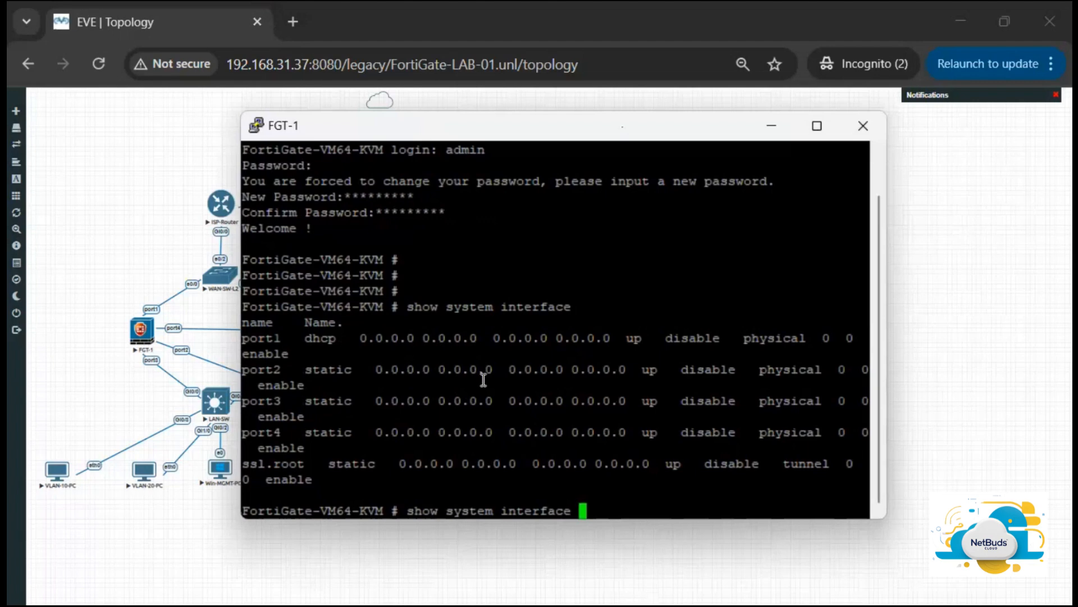
Step: Clear the pending command on the FGT-1 console and minimize the console window
key(BackSpace)
key(BackSpace)
key(BackSpace)
key(BackSpace)
key(BackSpace)
key(BackSpace)
key(BackSpace)
key(BackSpace)
key(BackSpace)
key(BackSpace)
key(BackSpace)
key(BackSpace)
key(BackSpace)
key(BackSpace)
key(BackSpace)
key(BackSpace)
key(BackSpace)
key(BackSpace)
key(BackSpace)
key(BackSpace)
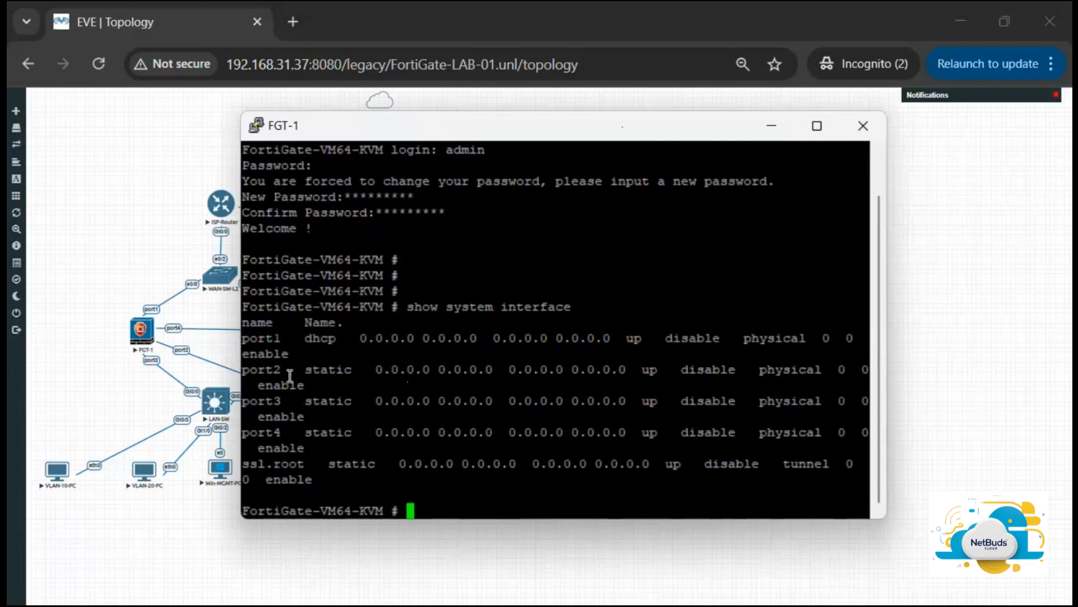
click(773, 127)
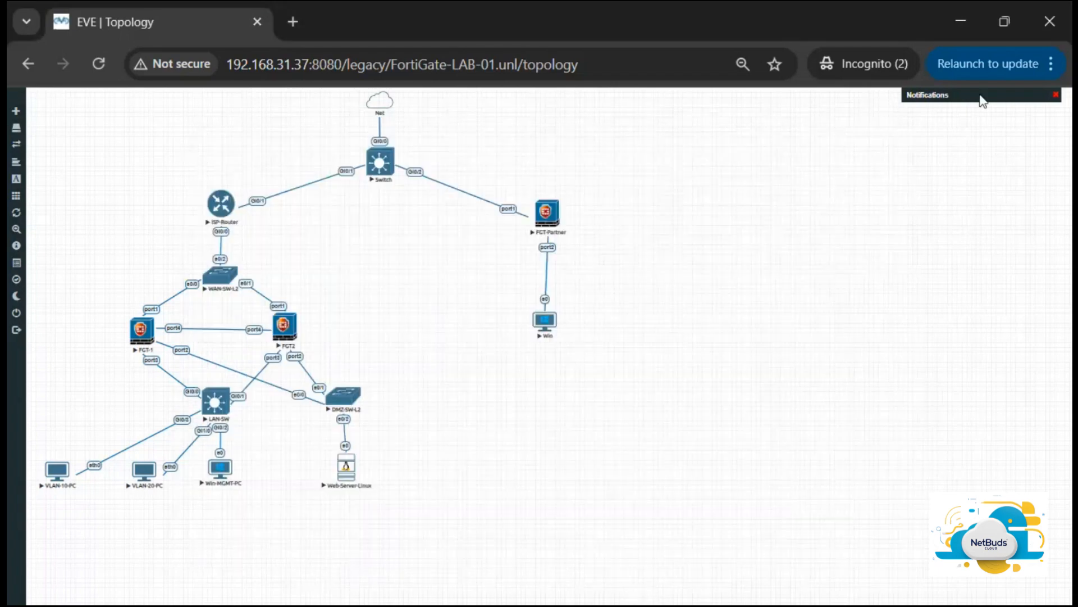
Step: Set the browser page zoom to 67% to enlarge the lab topology
click(1044, 60)
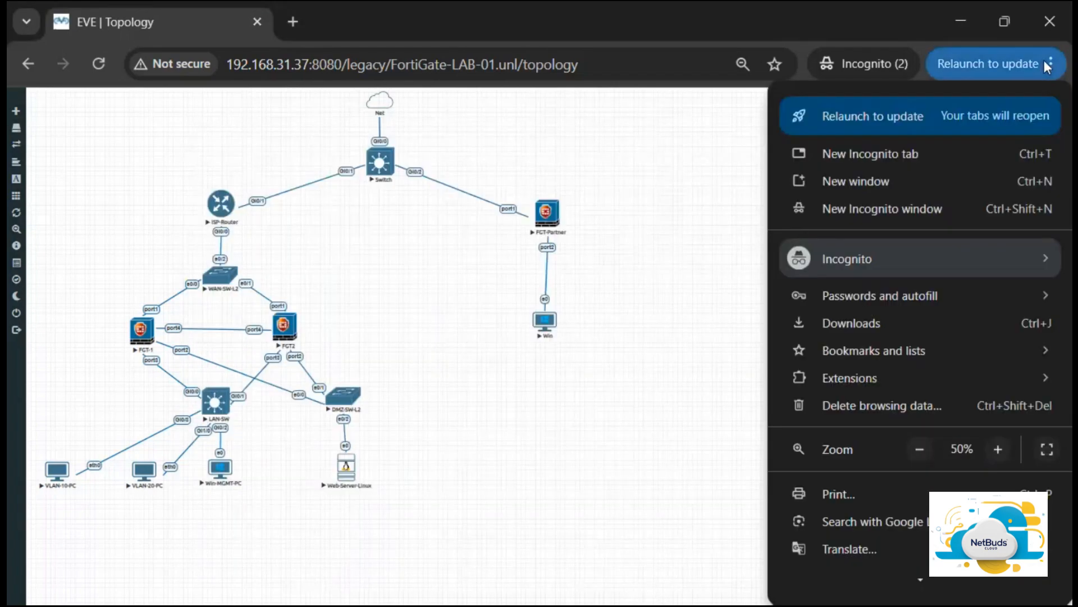
click(993, 448)
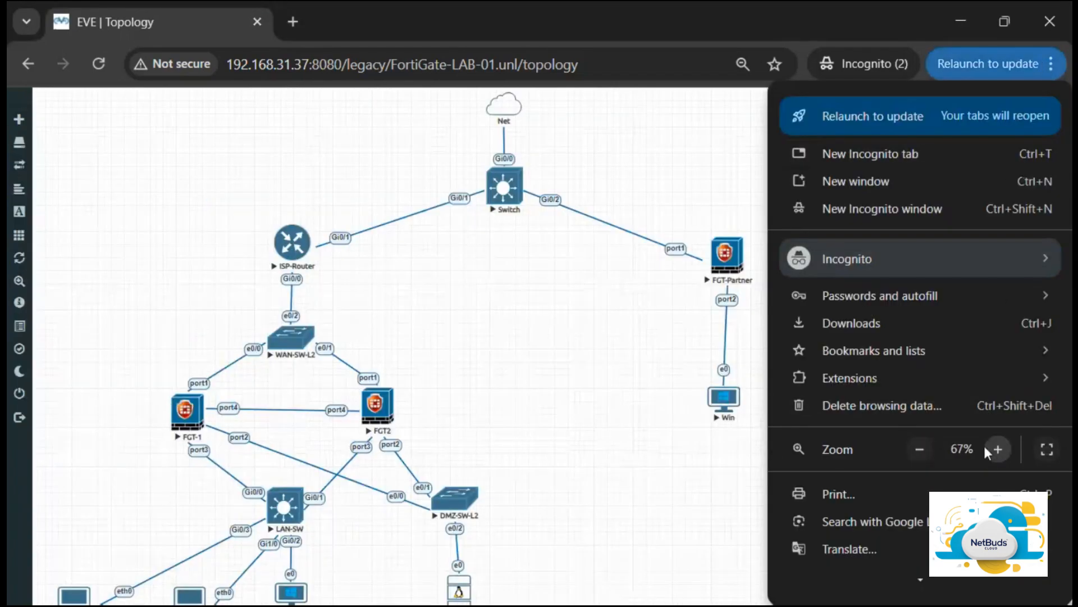
click(677, 444)
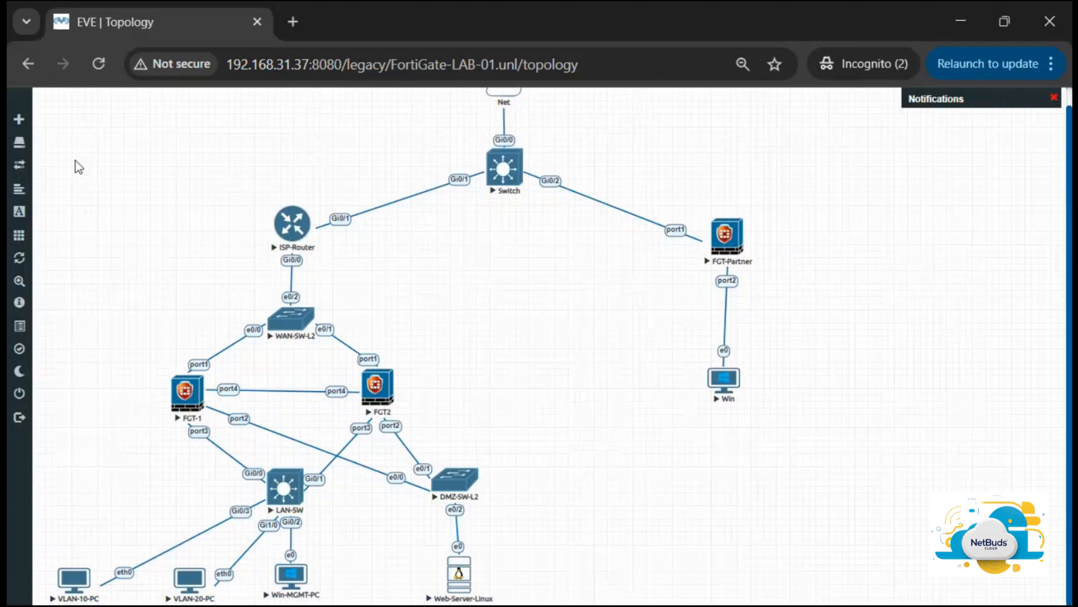
scroll(77, 167, up, 1)
scroll(77, 166, down, 1)
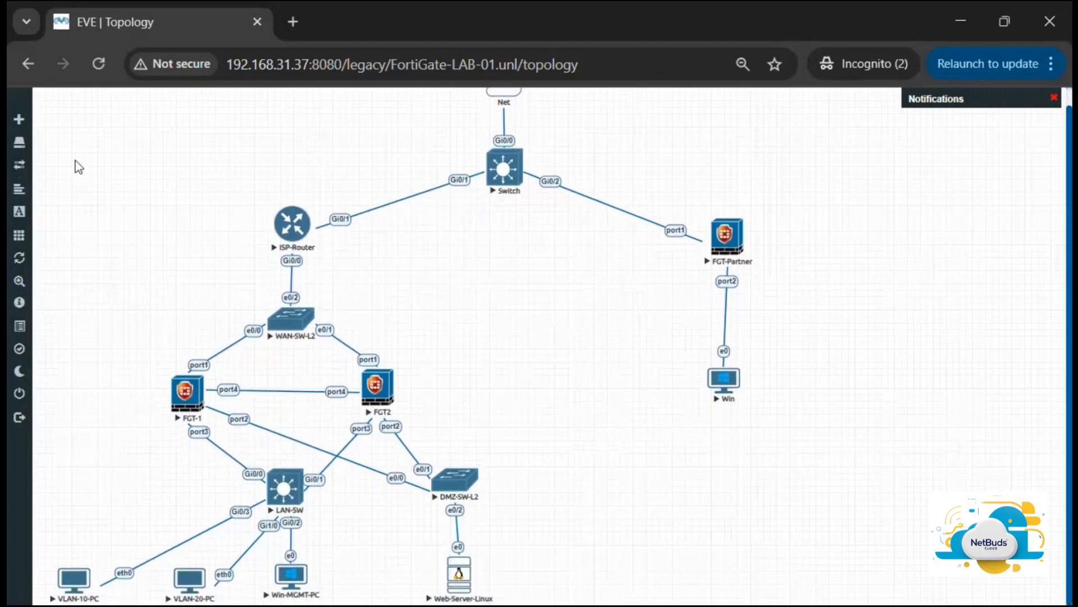
click(1048, 64)
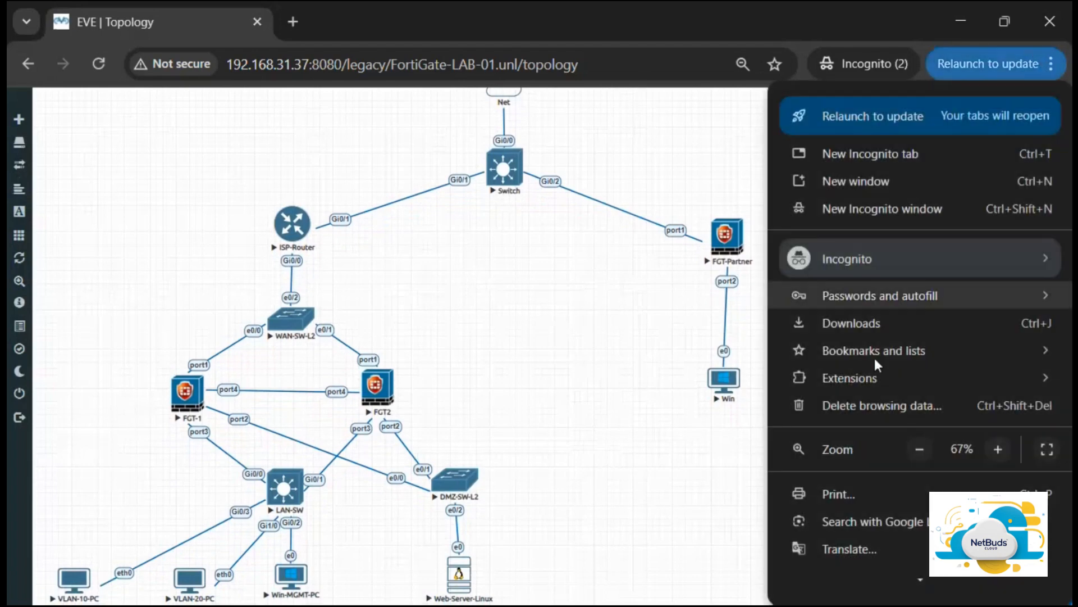
click(918, 449)
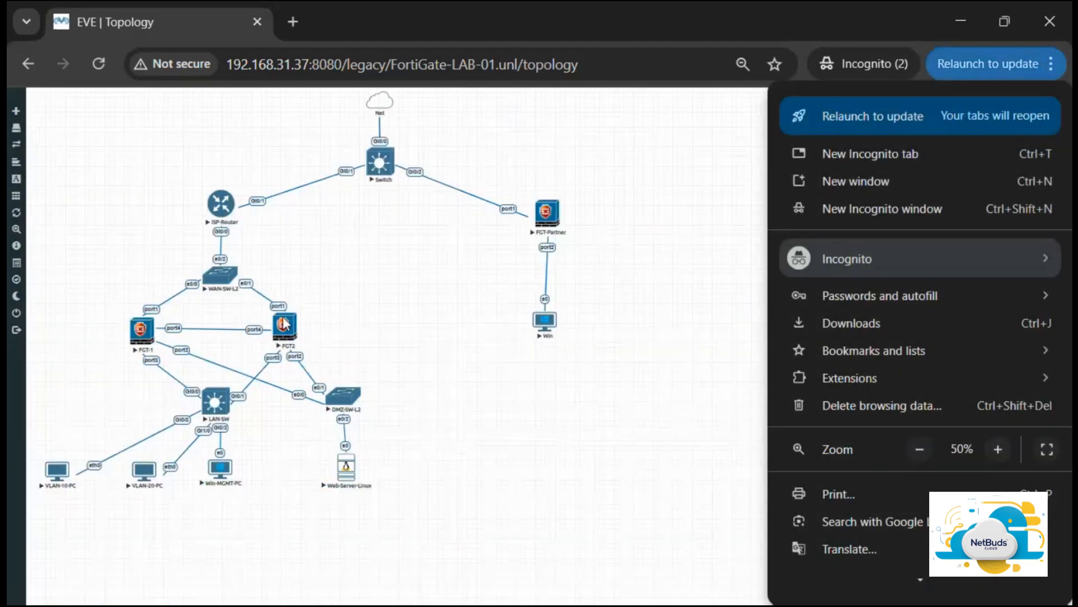
click(525, 433)
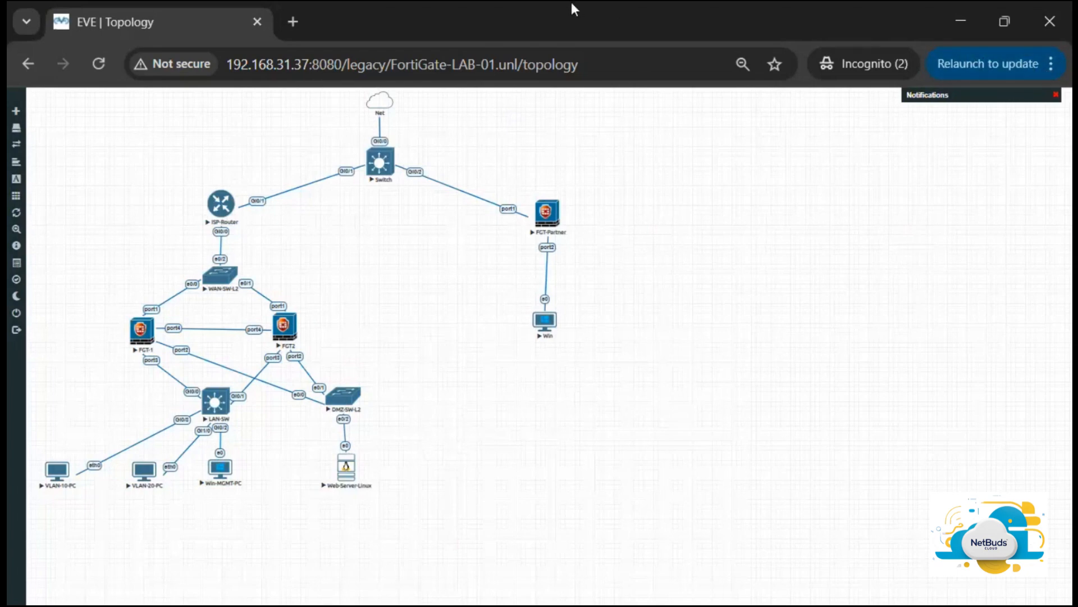
click(1050, 68)
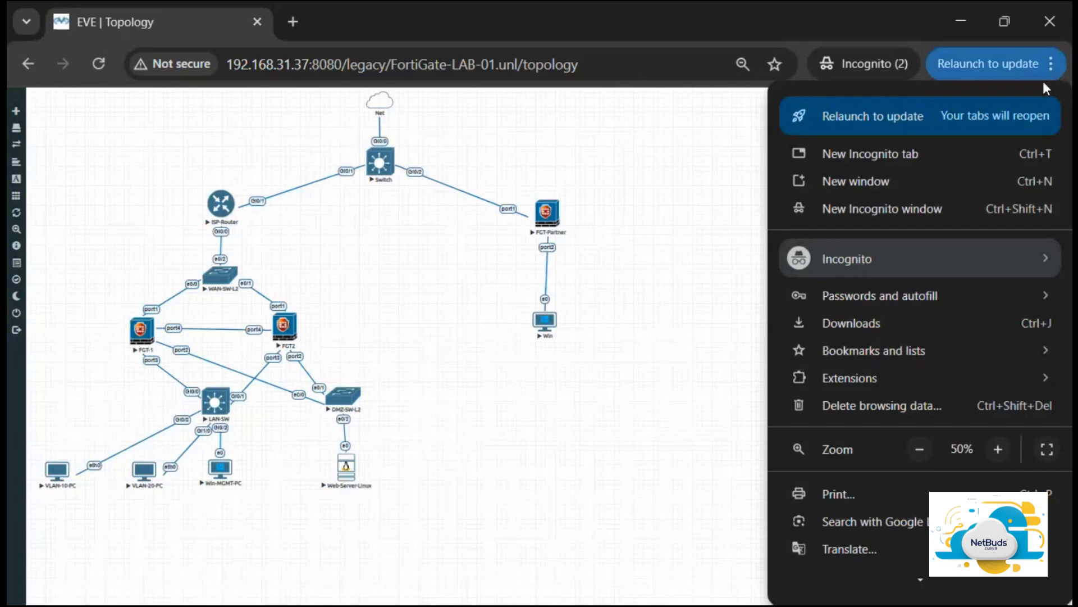
click(998, 449)
click(664, 462)
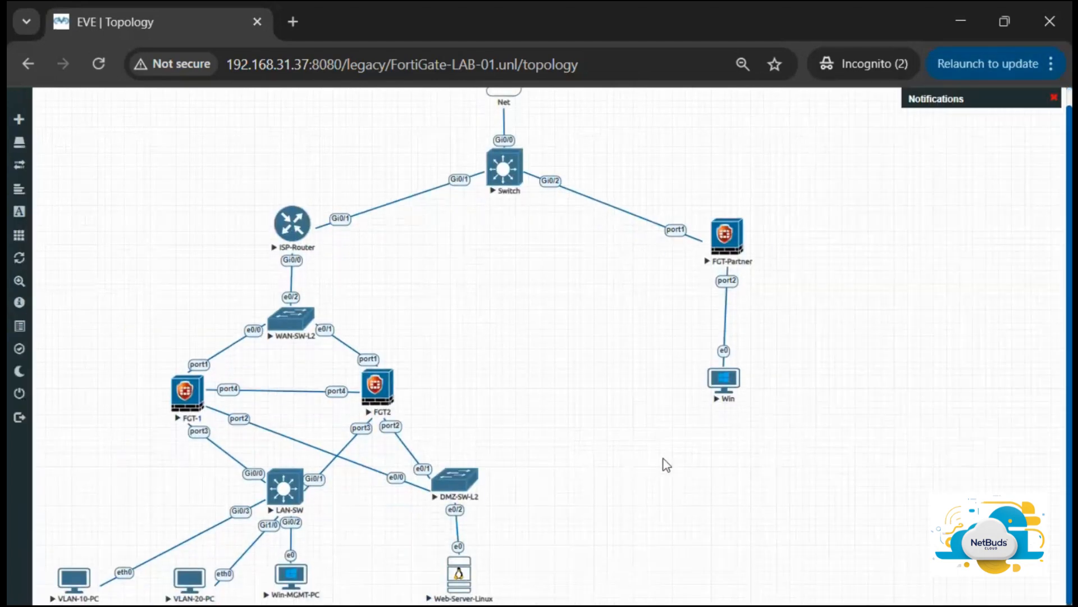
Step: Open the Win-MGMT-PC node's console, allowing the ultravnc_wrapper application to launch
click(297, 578)
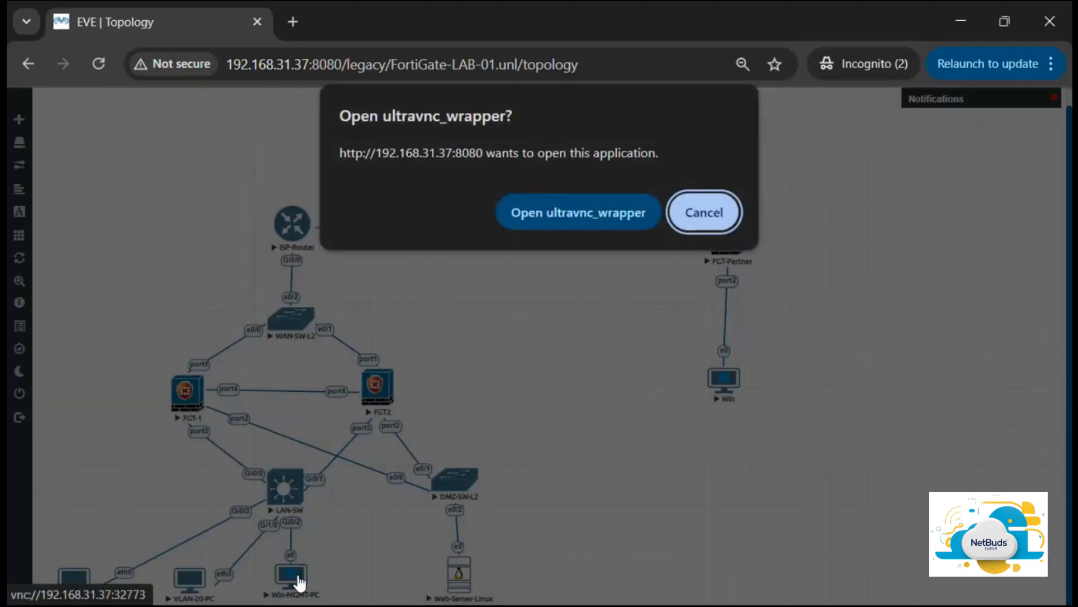
click(588, 211)
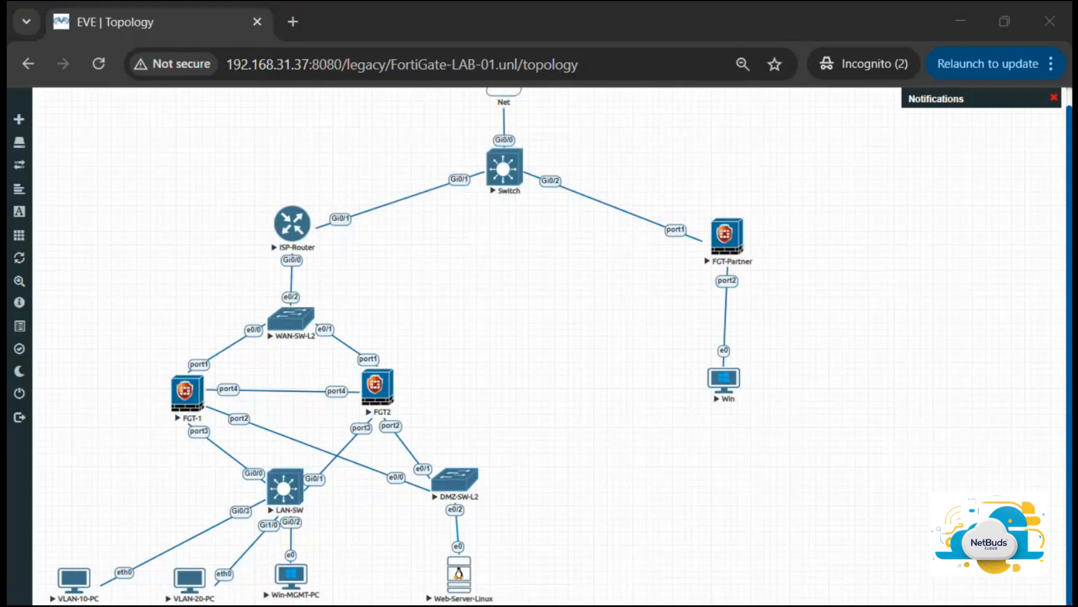
Step: Move the Win-MGMT-PC VNC window, switch it to full screen and restore it again
drag(8, 45, 646, 185)
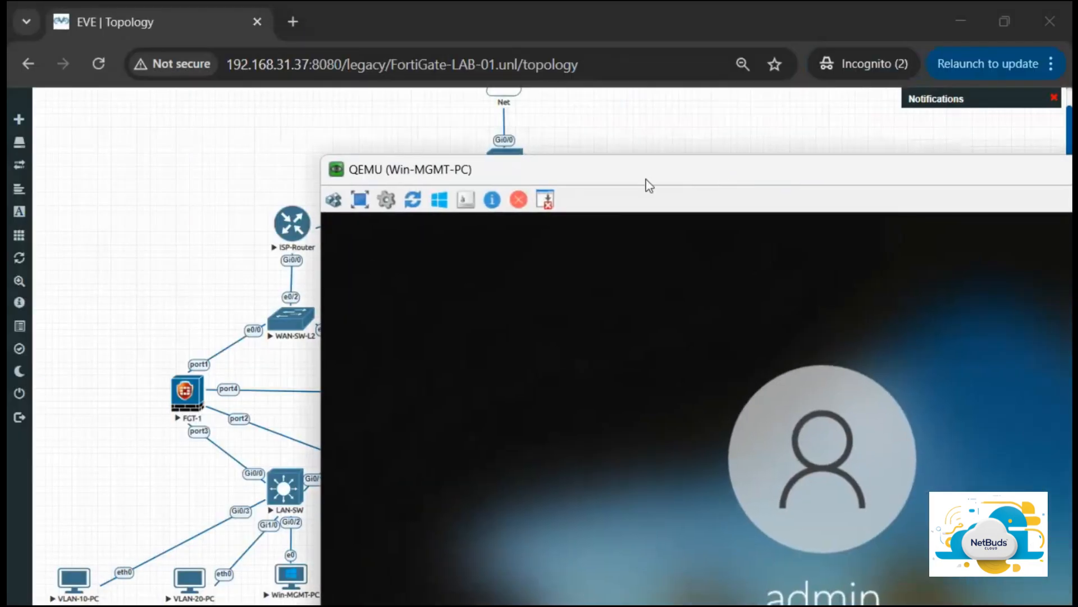
drag(319, 157, 525, 272)
drag(686, 288, 337, 92)
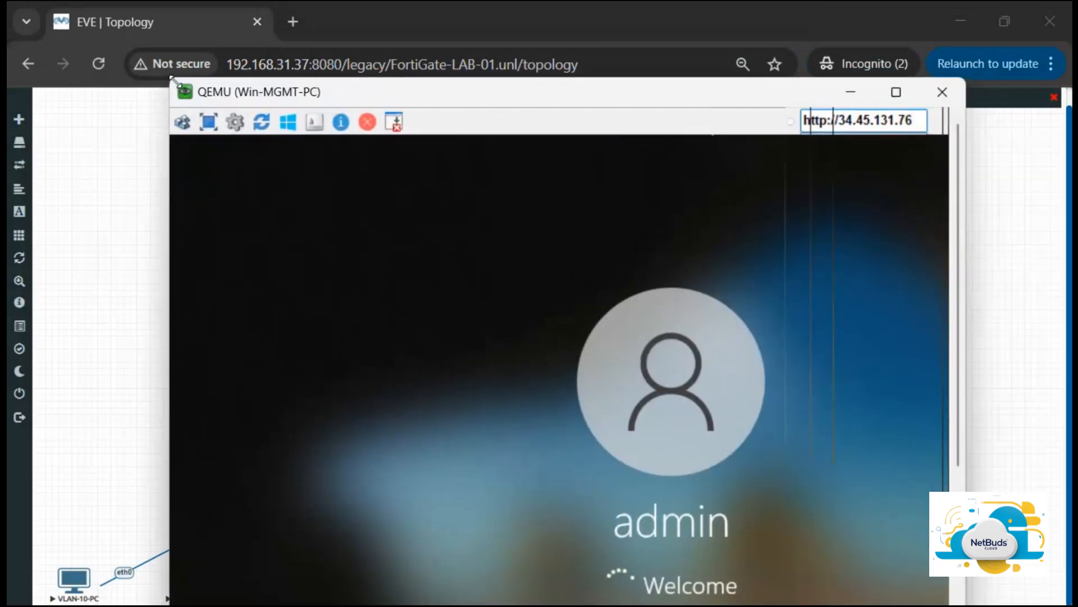
drag(171, 78, 405, 174)
drag(587, 194, 409, 96)
click(711, 90)
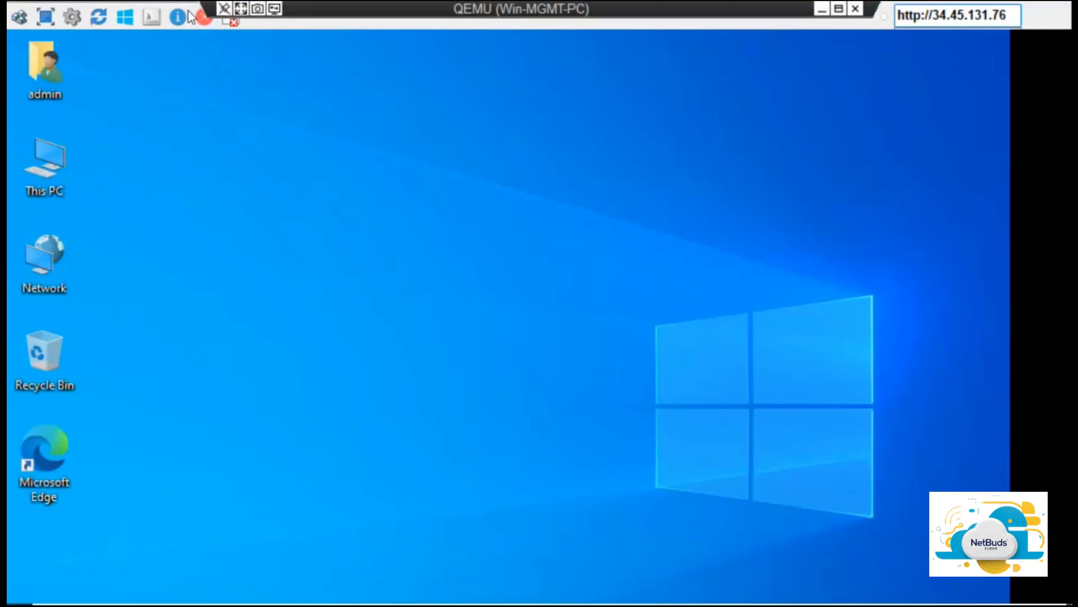
click(241, 12)
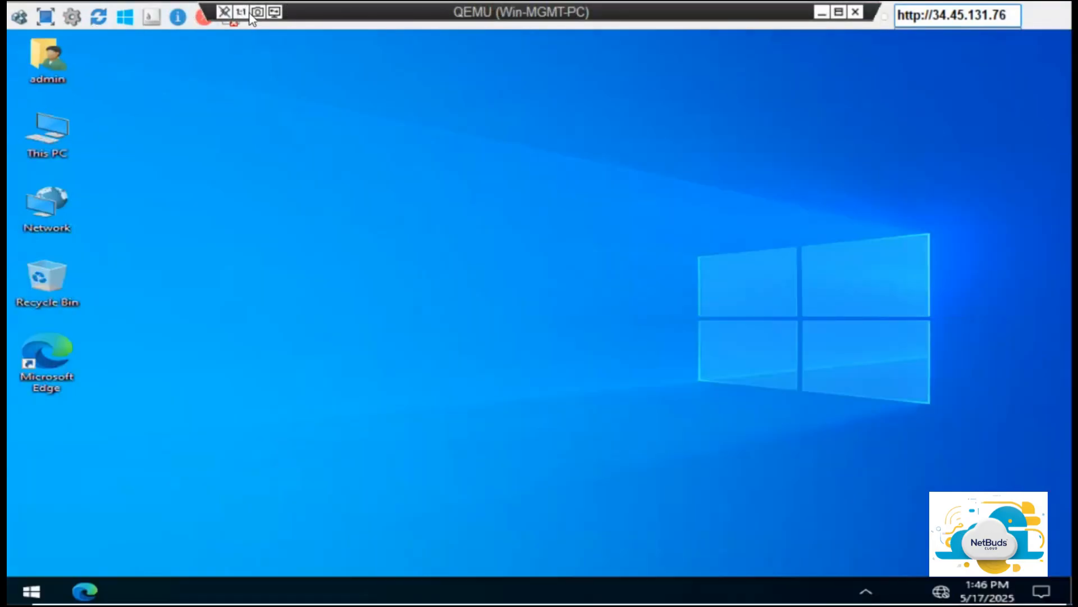
click(838, 15)
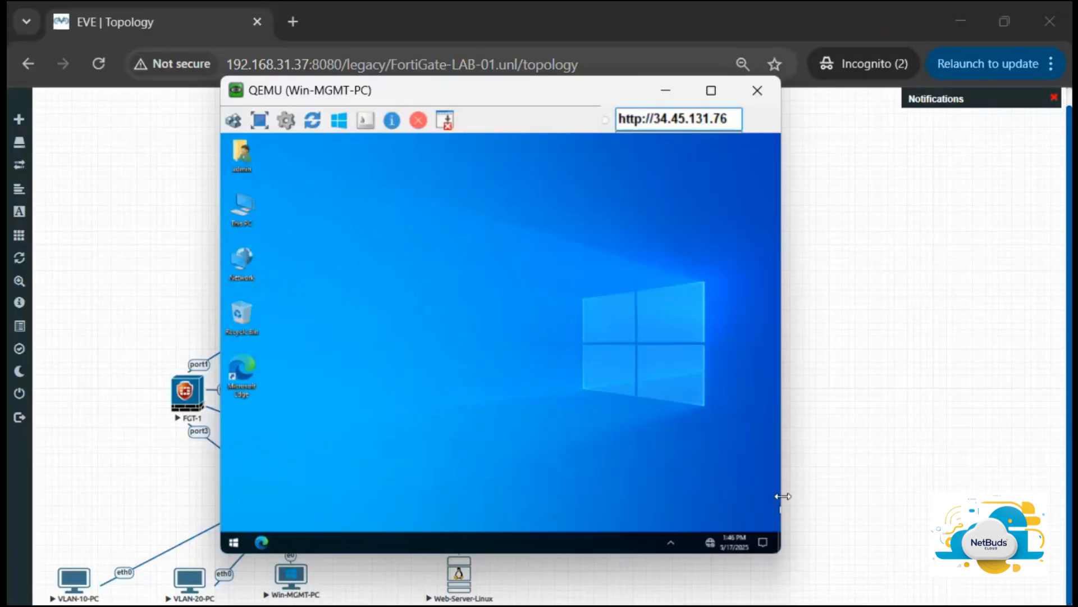
Step: Widen the Win-MGMT-PC window and reposition it higher over the topology
drag(785, 478, 981, 478)
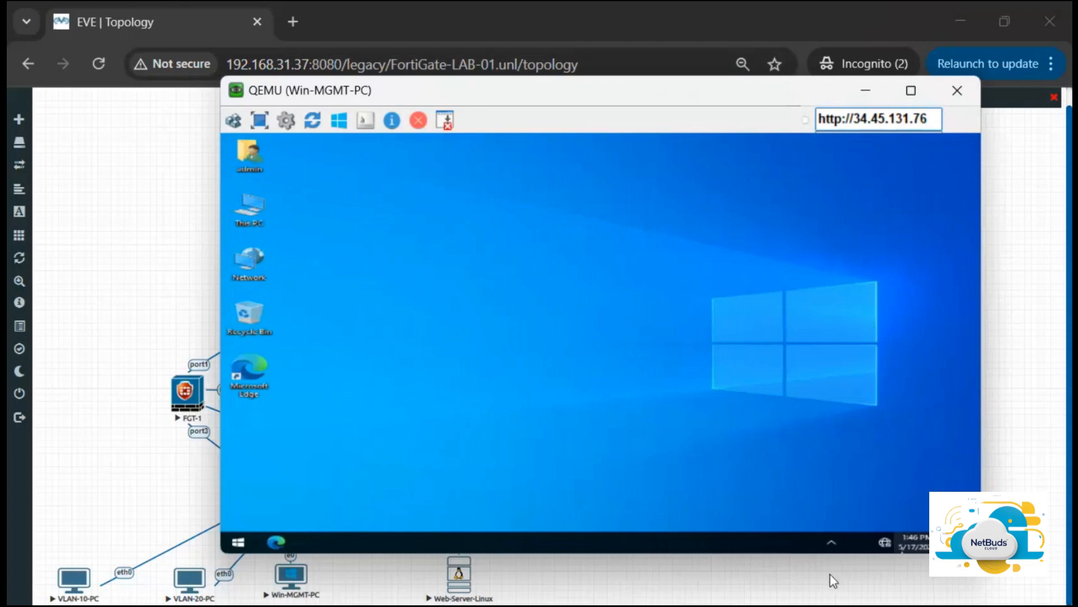
drag(803, 558, 814, 584)
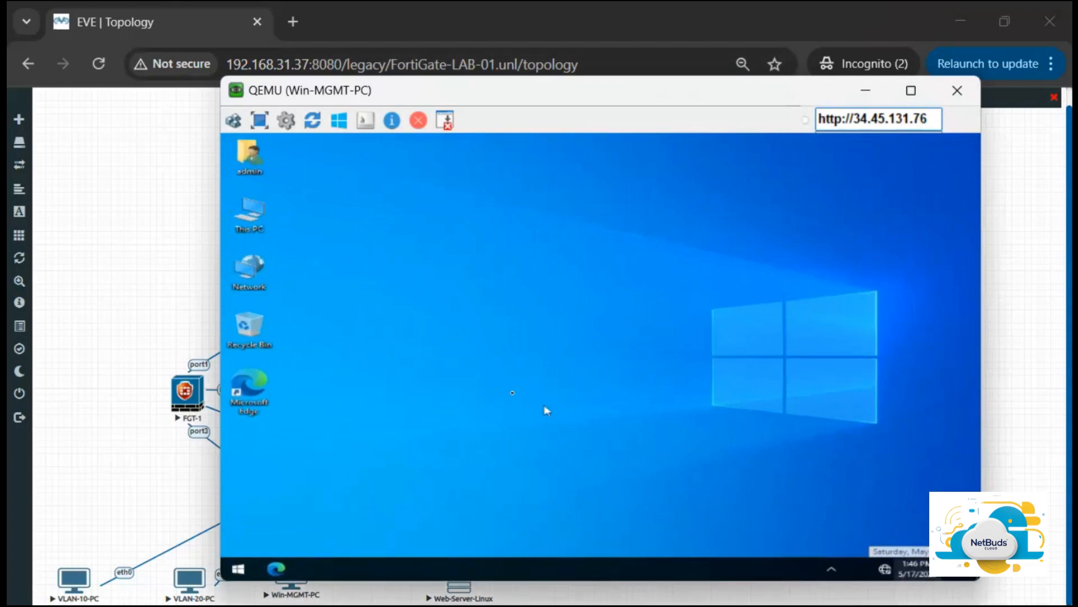
drag(220, 287, 99, 305)
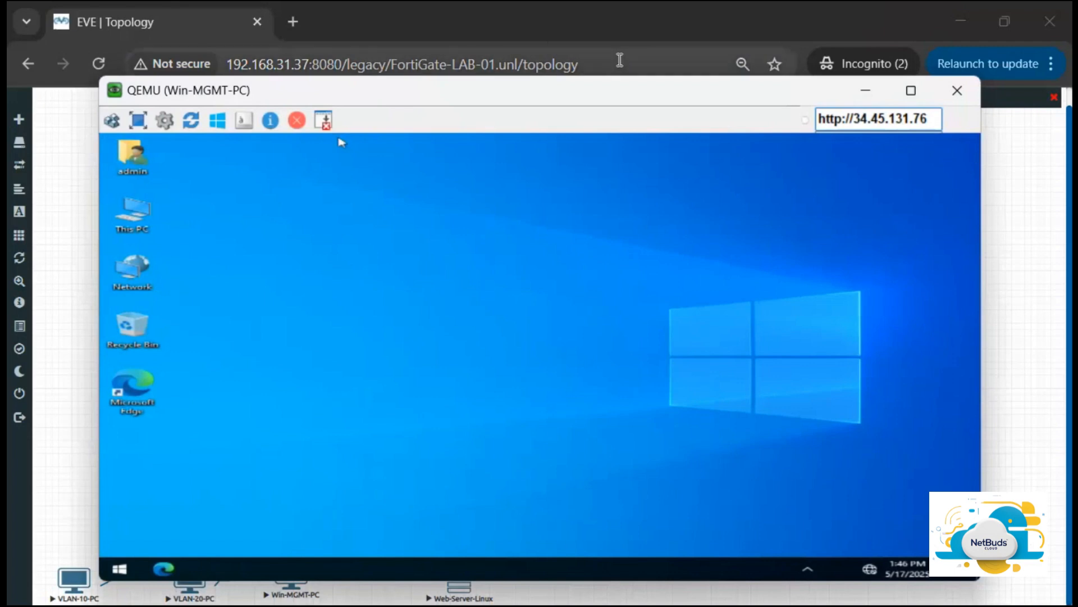
drag(618, 77, 614, 41)
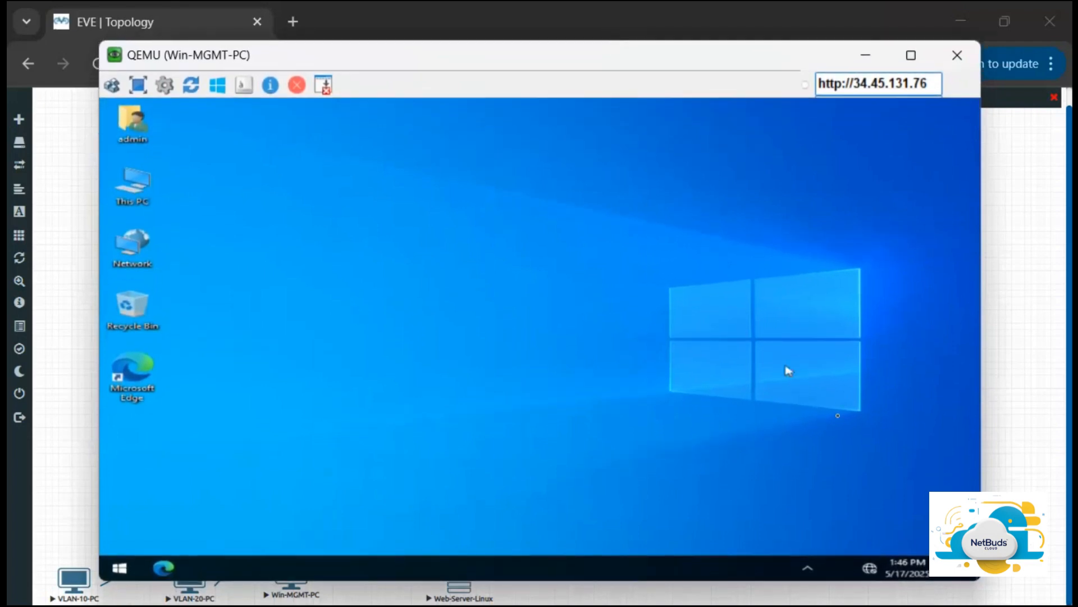
Step: Open the network adapter connections on Win-MGMT-PC through the network tray icon's settings
right_click(870, 568)
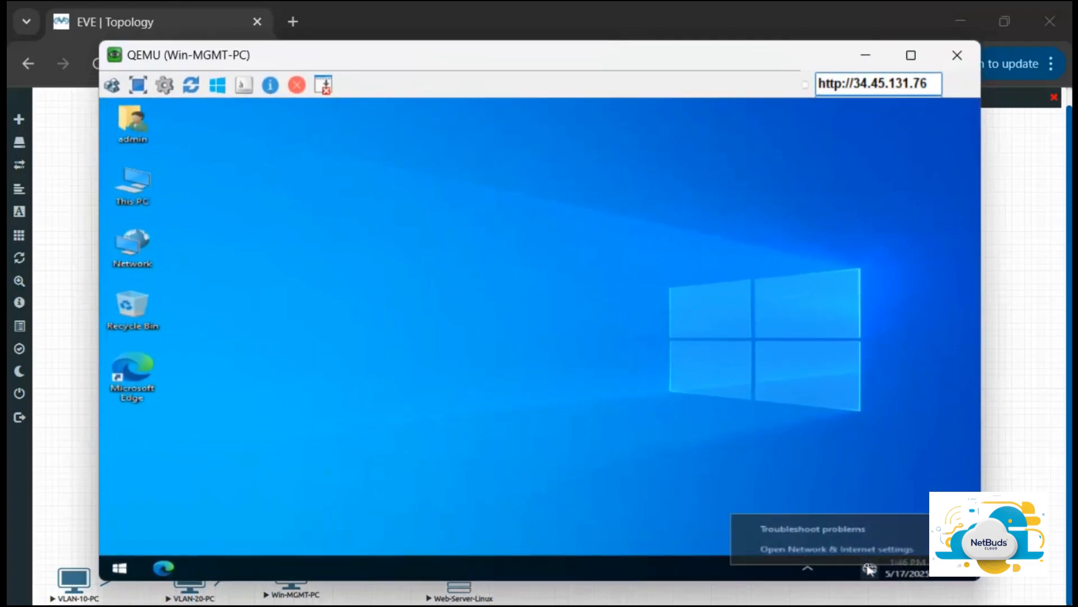
click(834, 549)
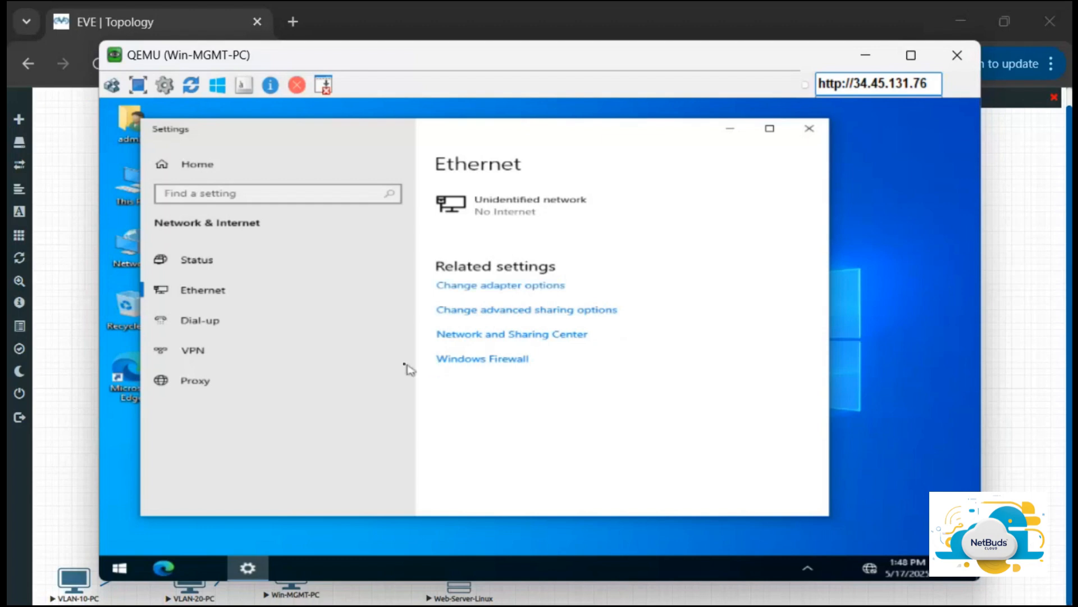
click(530, 286)
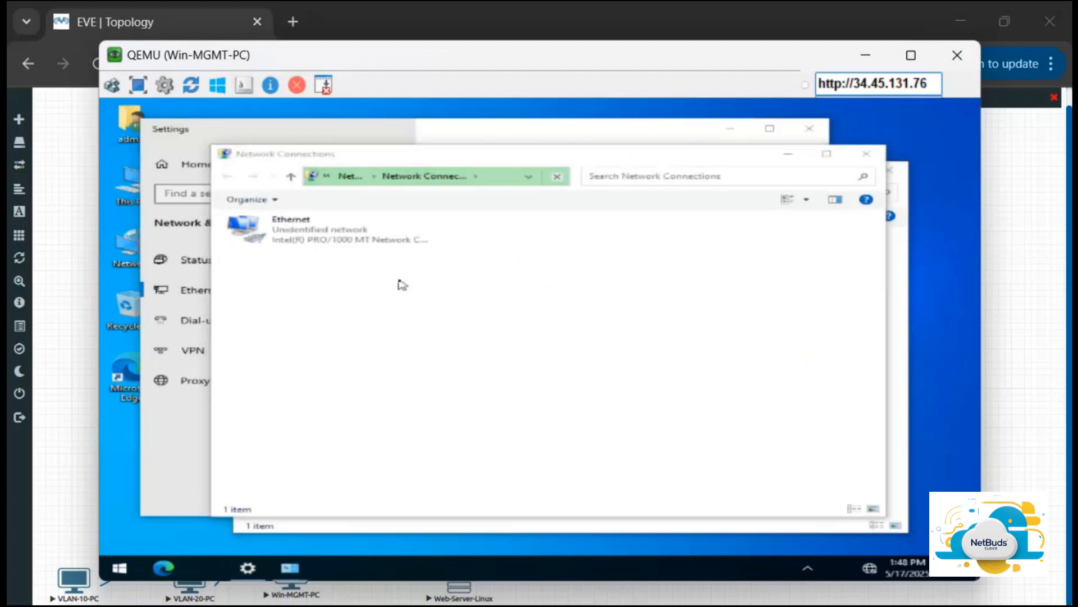
Step: Give the Ethernet adapter a static IPv4 address 192.168.1.10 with mask 255.255.255.0 and apply the properties
click(324, 236)
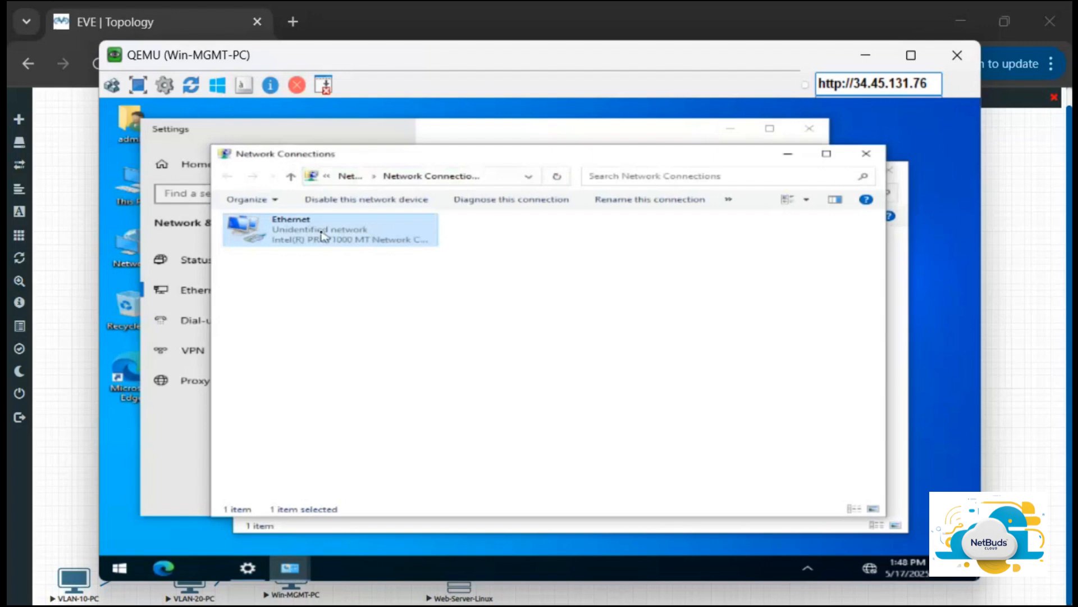
right_click(323, 235)
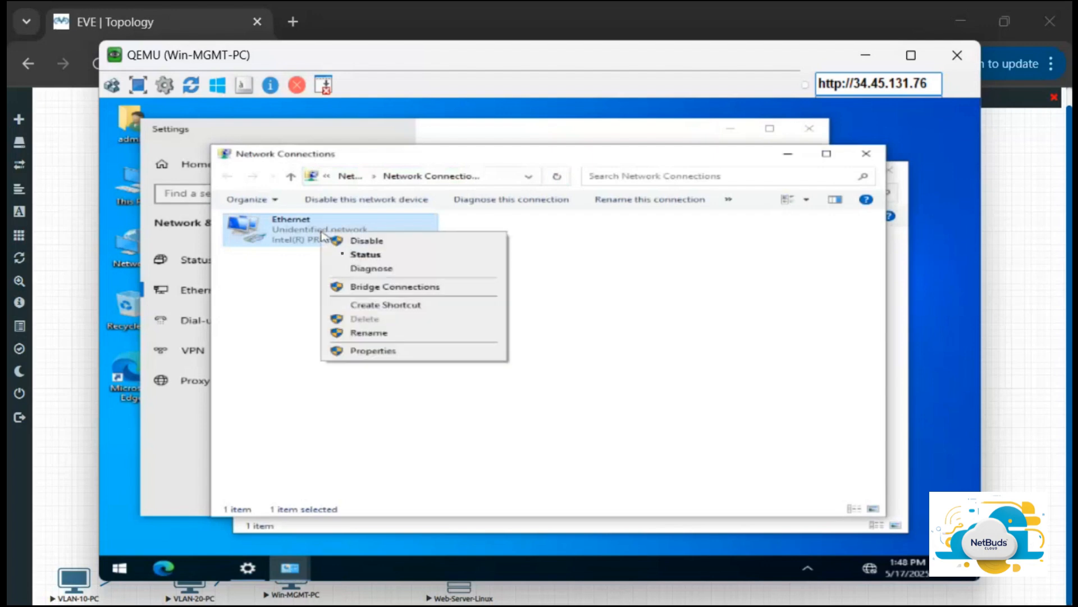
click(378, 353)
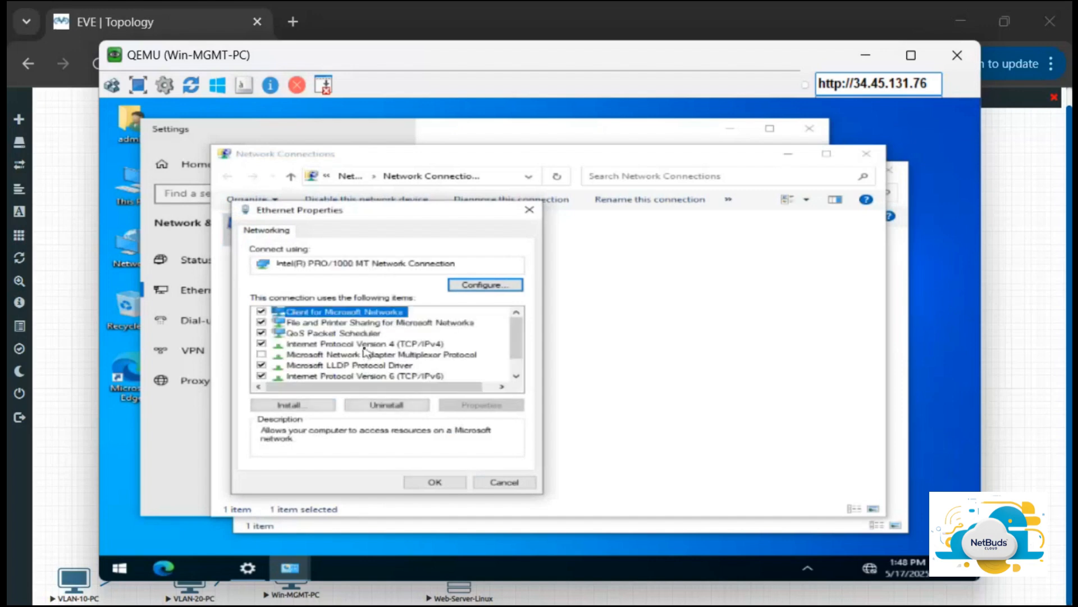
double_click(365, 345)
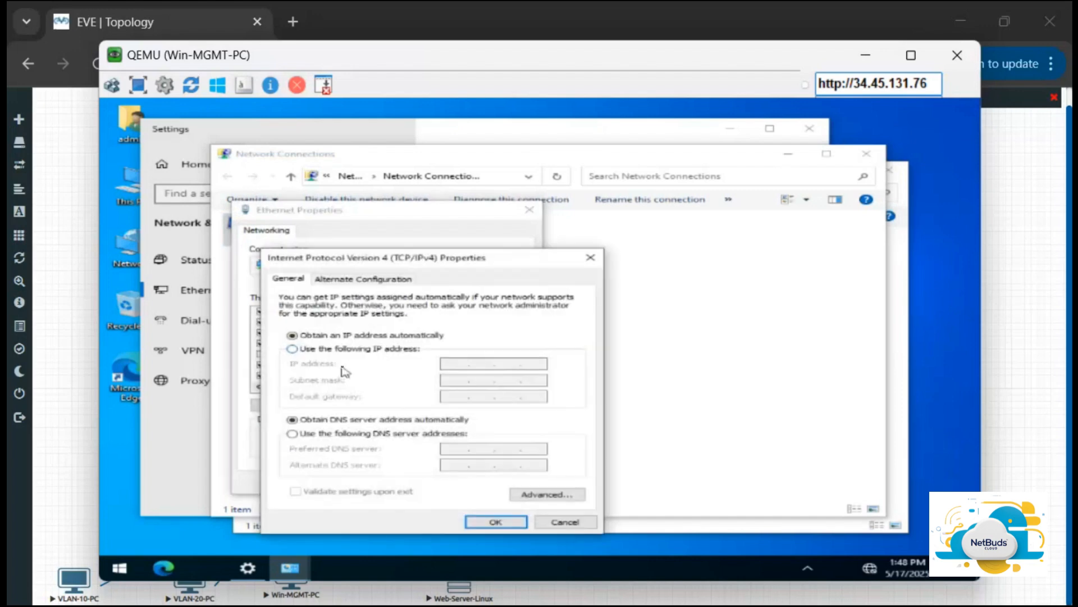
click(342, 349)
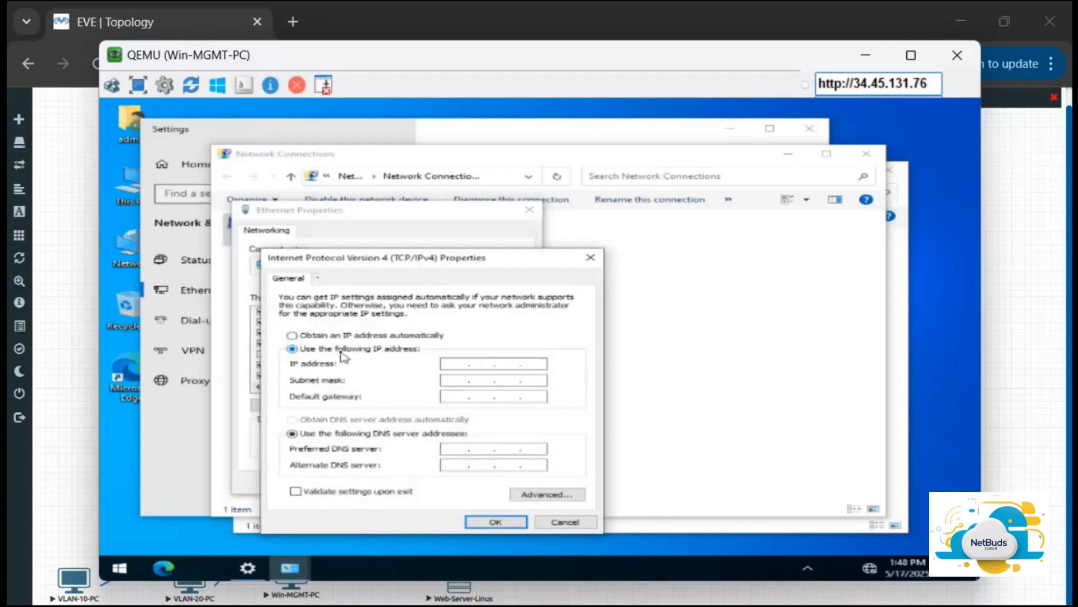
click(457, 366)
text(192 . 168 . 1 . 10)
key(Tab)
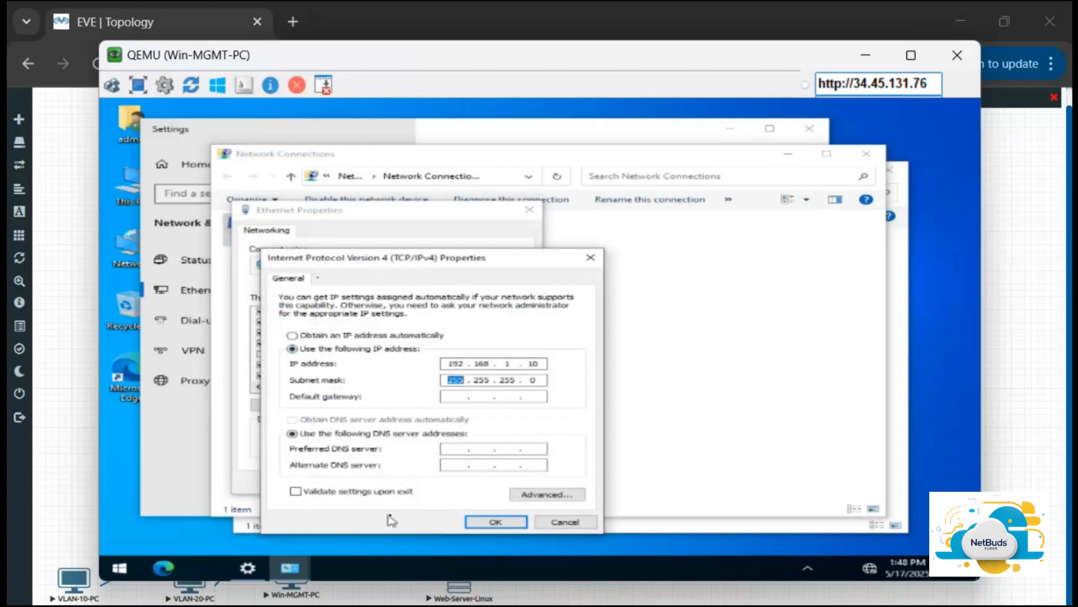
click(521, 525)
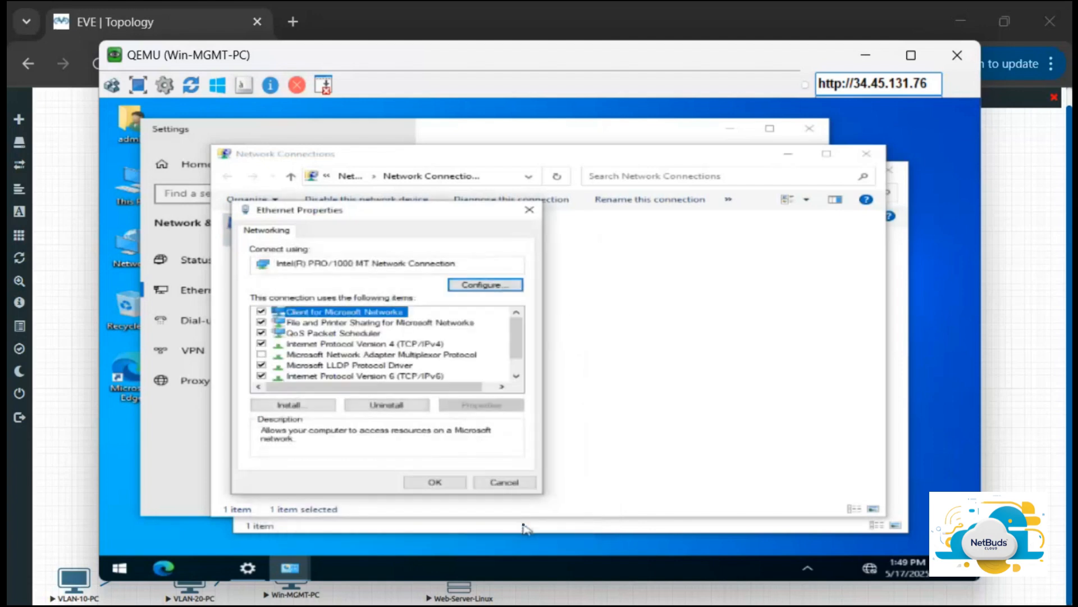
click(448, 485)
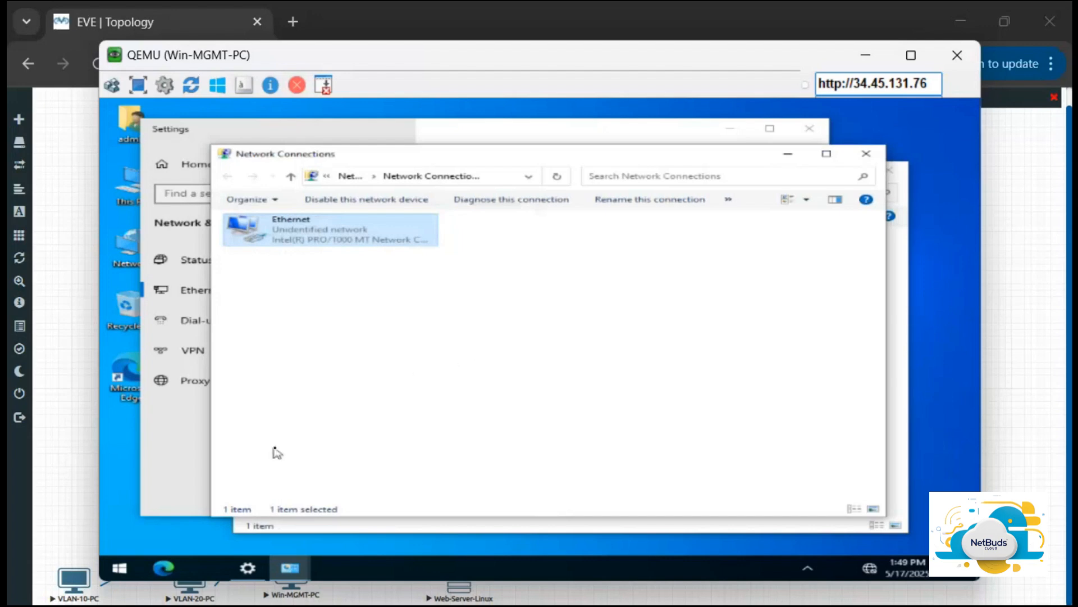
Step: Inspect the Ethernet adapter's status and network connection details to check its IPv4 settings
right_click(312, 230)
click(356, 252)
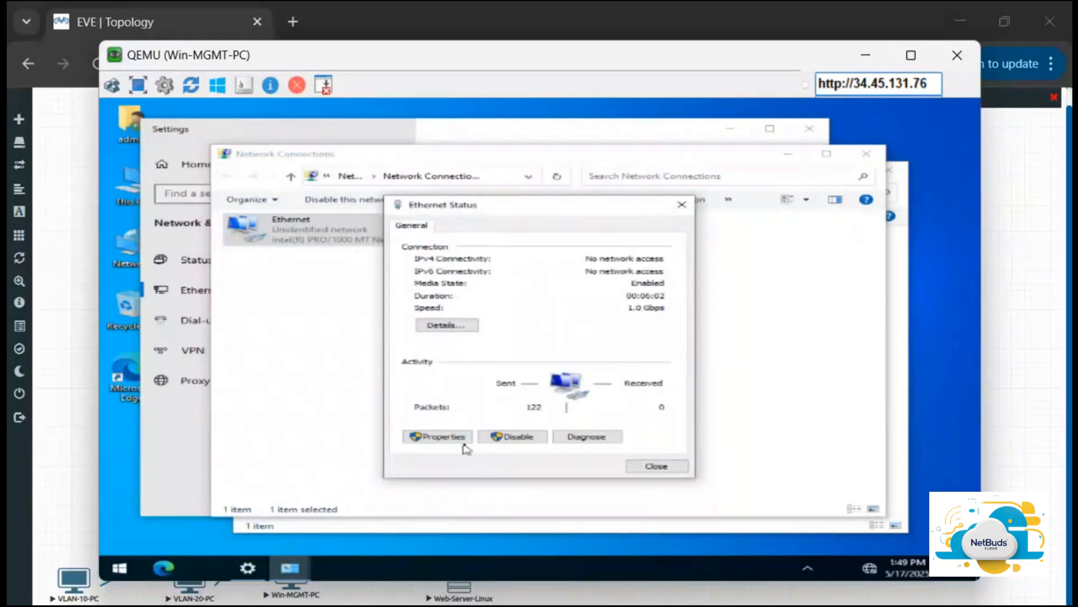
click(449, 327)
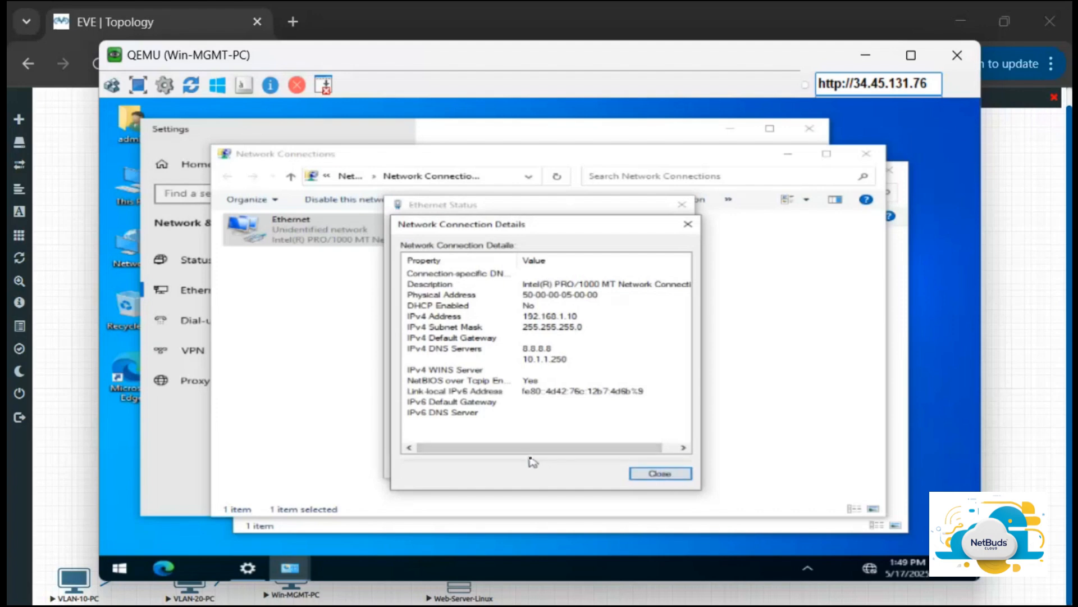
click(660, 473)
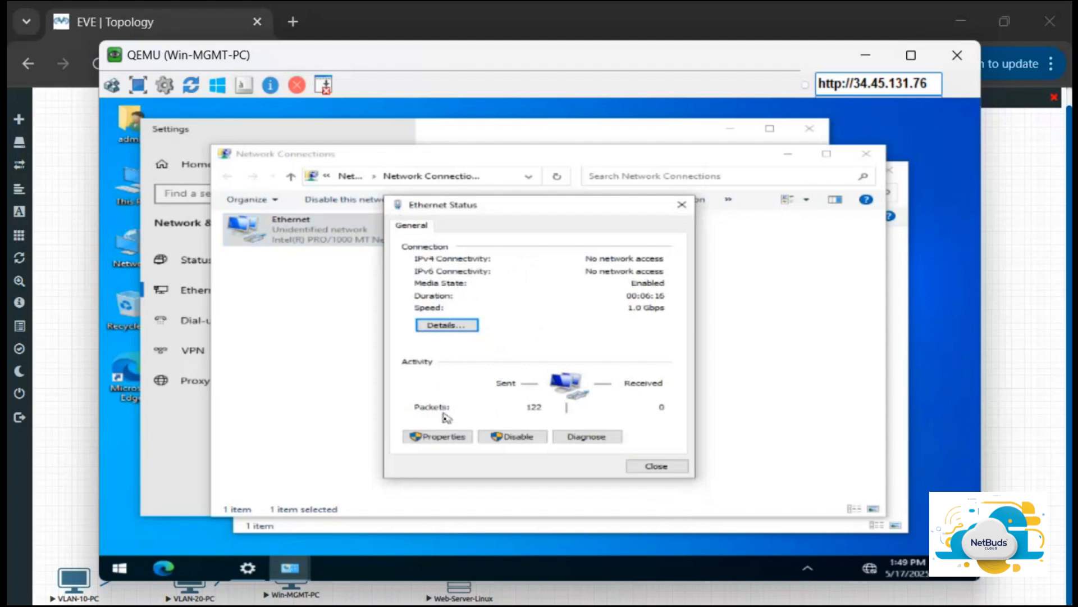
Step: Review the Ethernet adapter's IPv4 properties, including the advanced IP and DNS settings, then close all the dialogs without changes
click(454, 437)
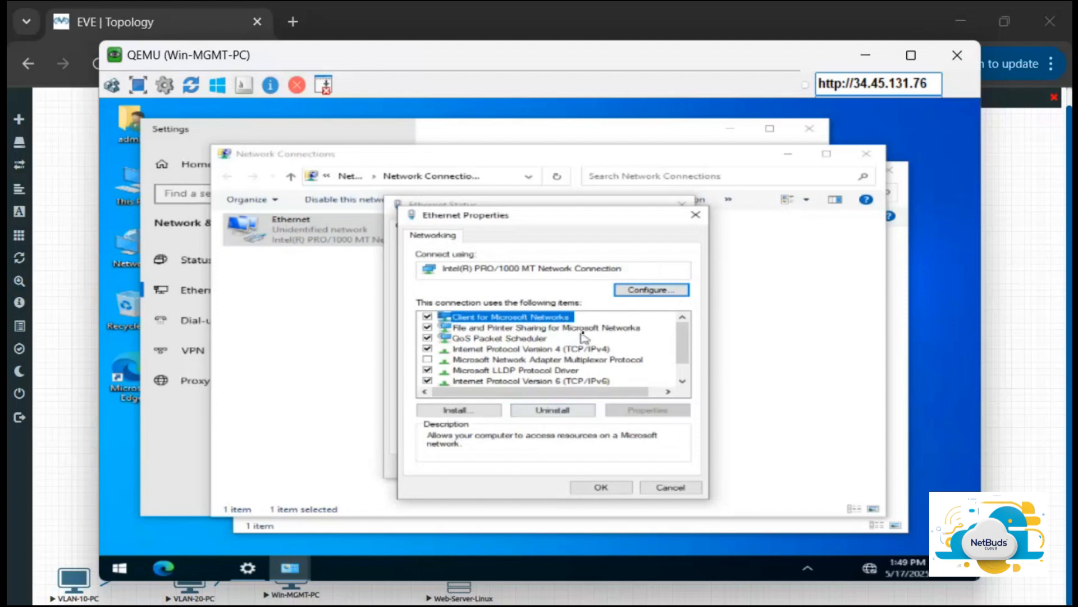
double_click(581, 350)
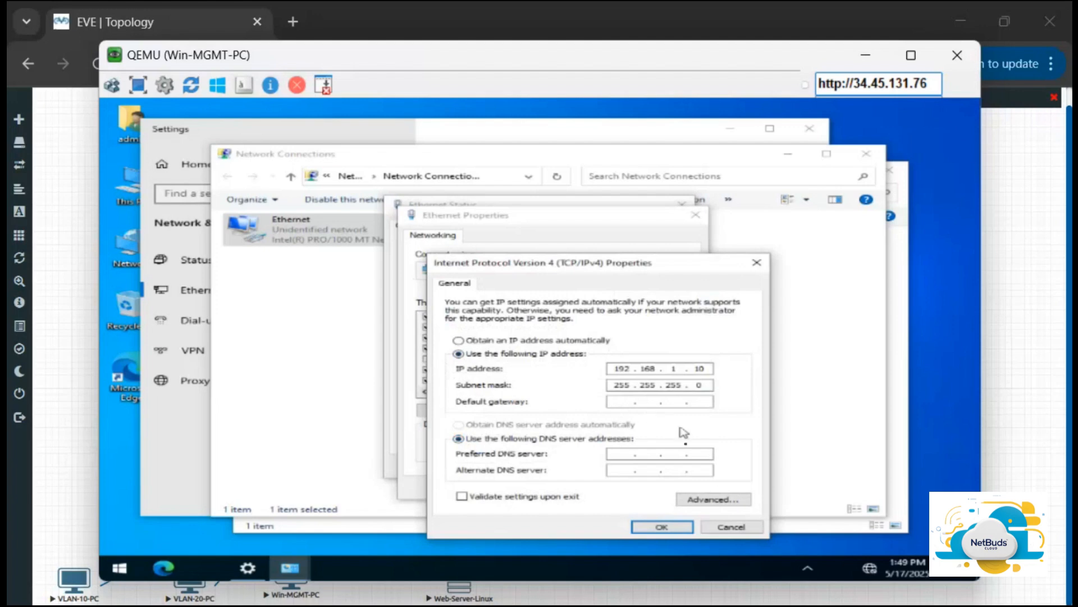
click(714, 500)
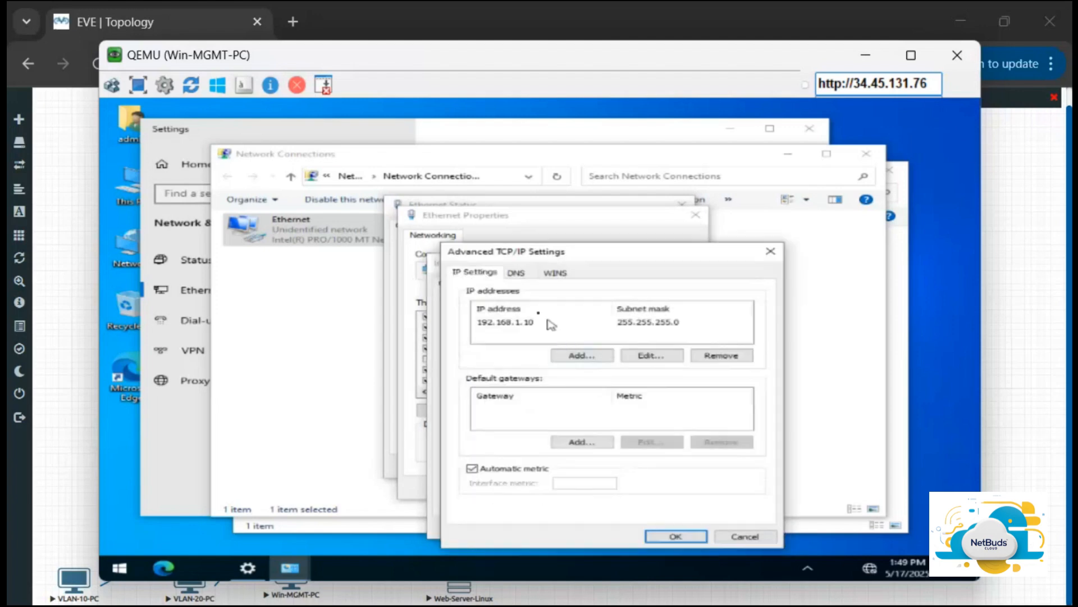
click(516, 274)
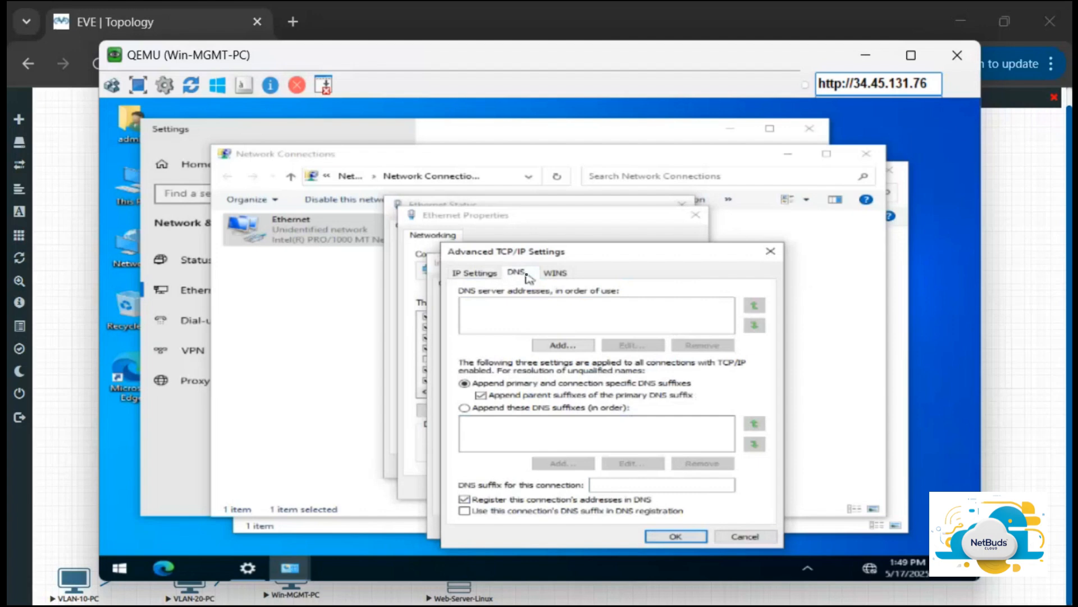
click(745, 537)
click(734, 526)
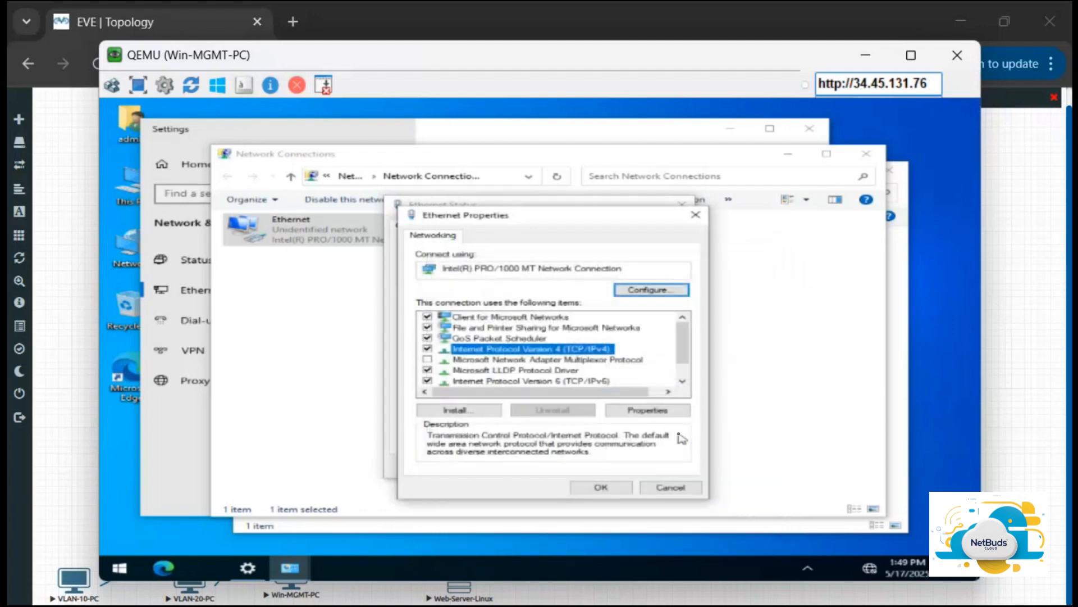
click(672, 487)
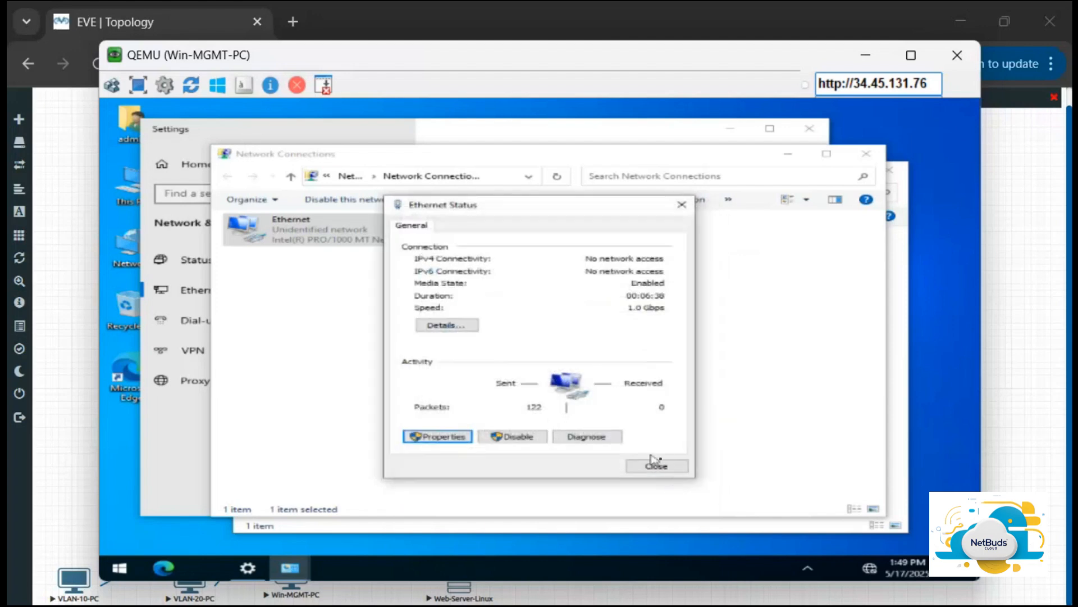
click(669, 467)
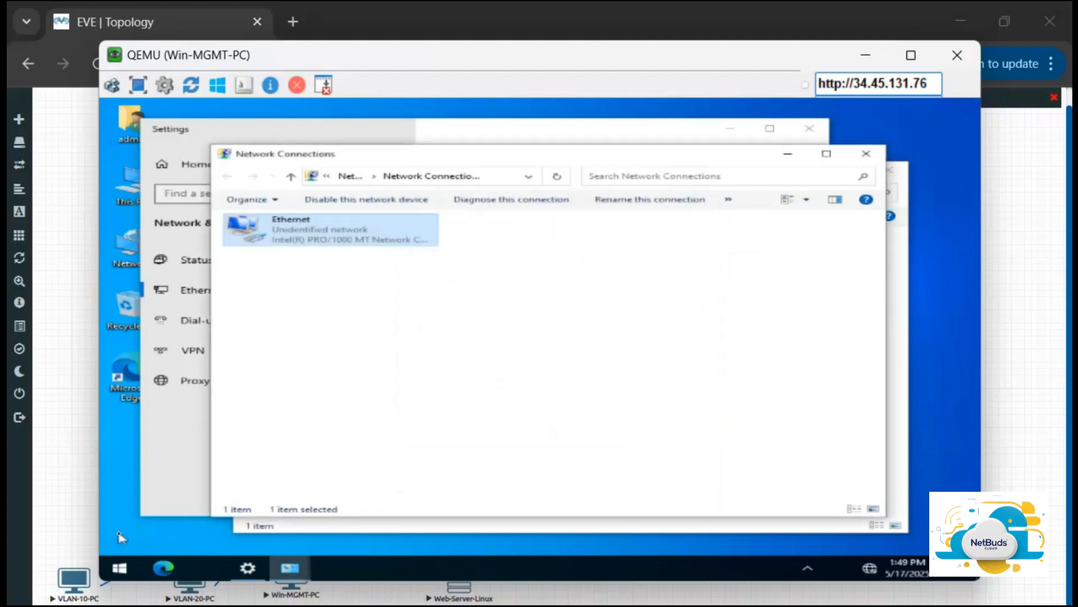
Step: Open Command Prompt on Win-MGMT-PC from the Start search
click(122, 567)
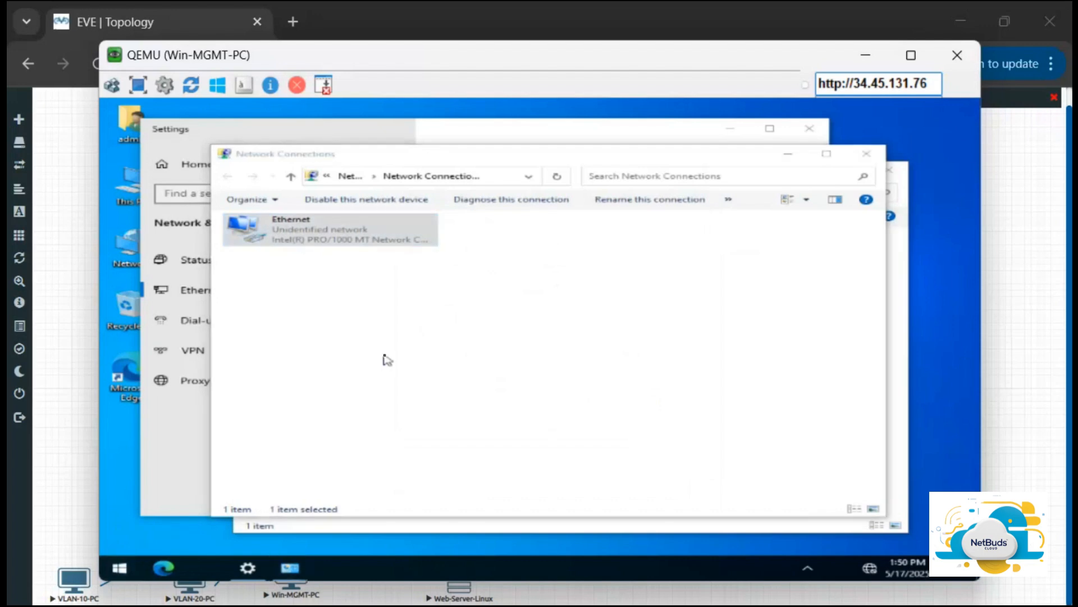
text(cmd)
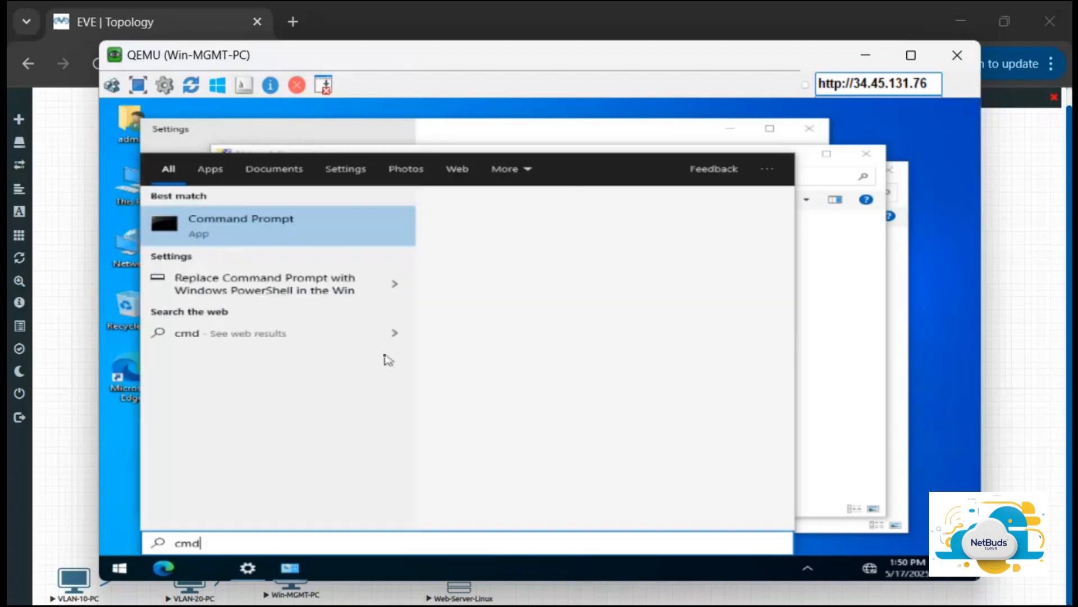
click(338, 235)
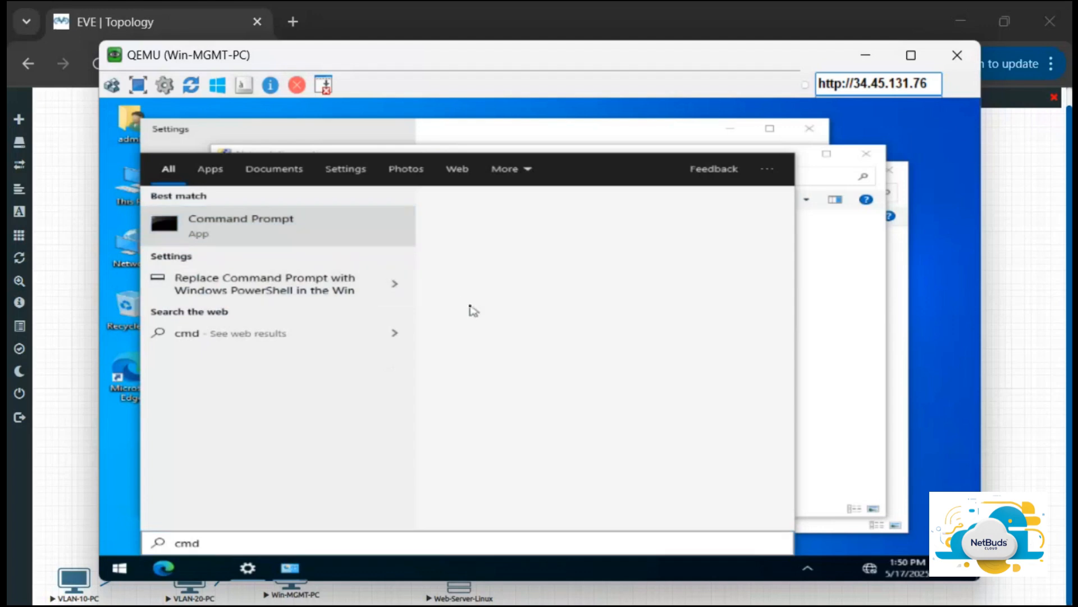
click(347, 239)
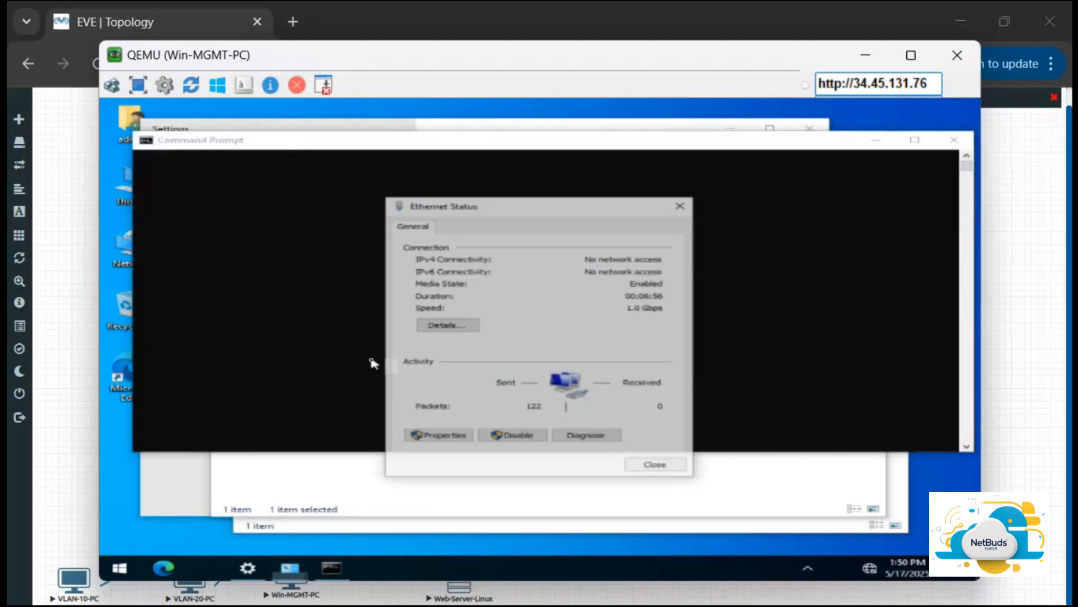
click(682, 204)
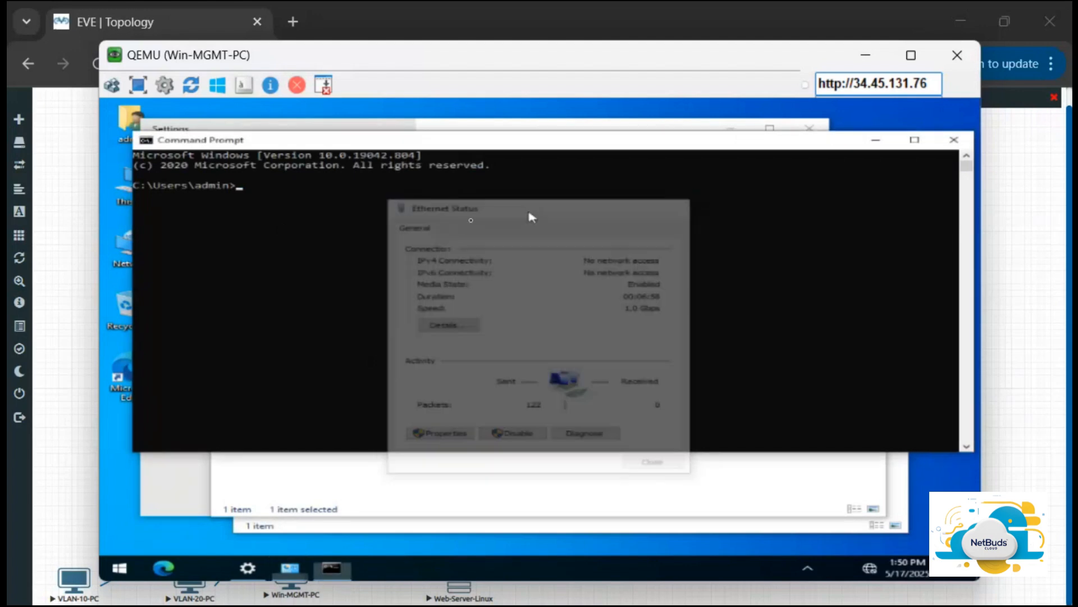
click(456, 225)
Step: Ping the firewall at 192.168.1.1, stop it, and restart it as a continuous ping with -t
text(pin)
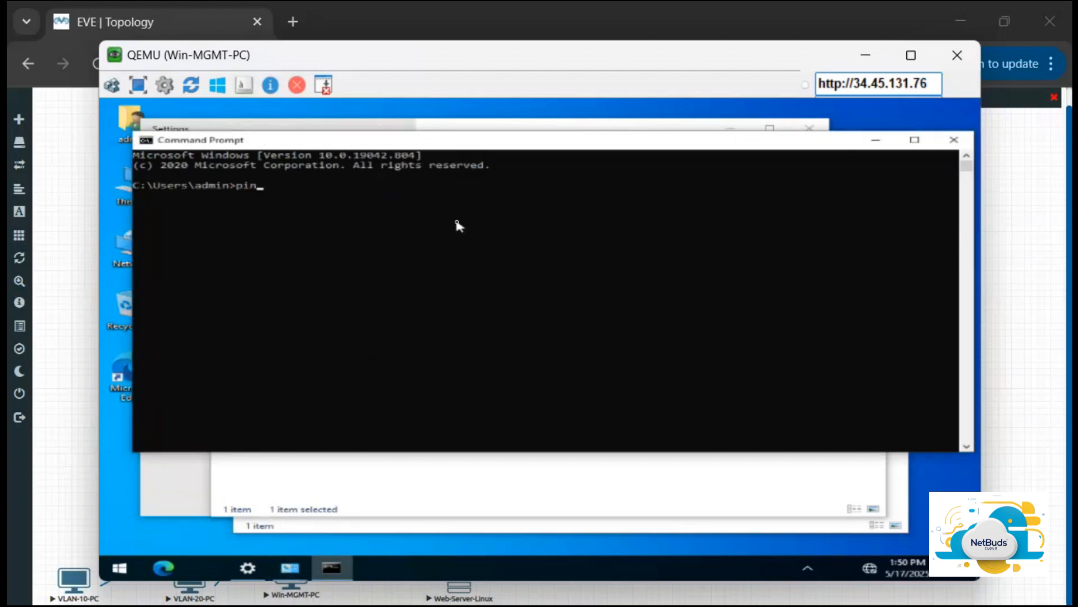
text(g 192.168.1.1)
key(Return)
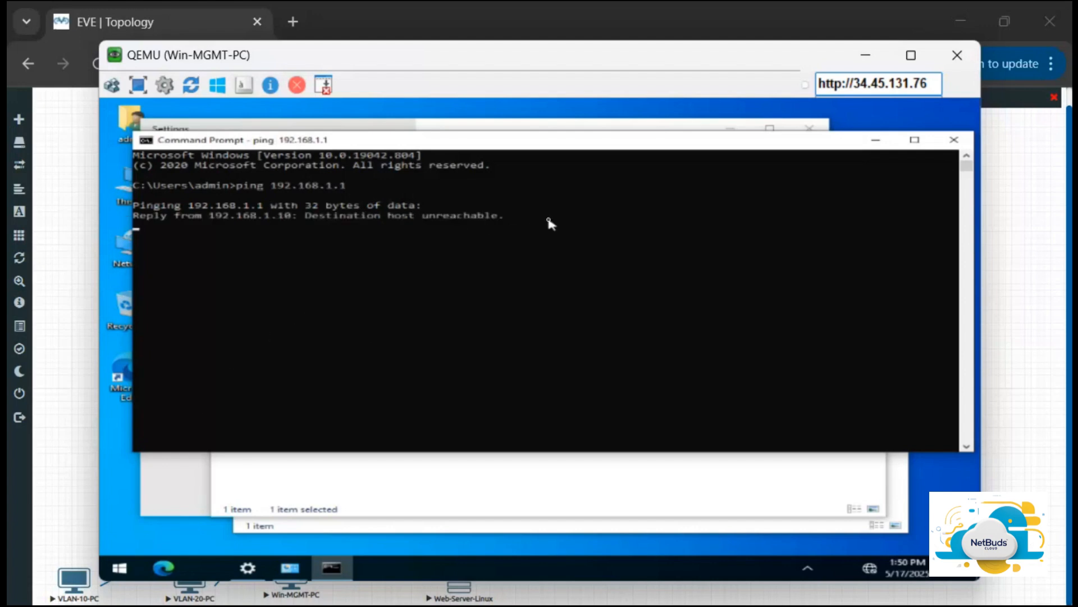
key(ctrl+c)
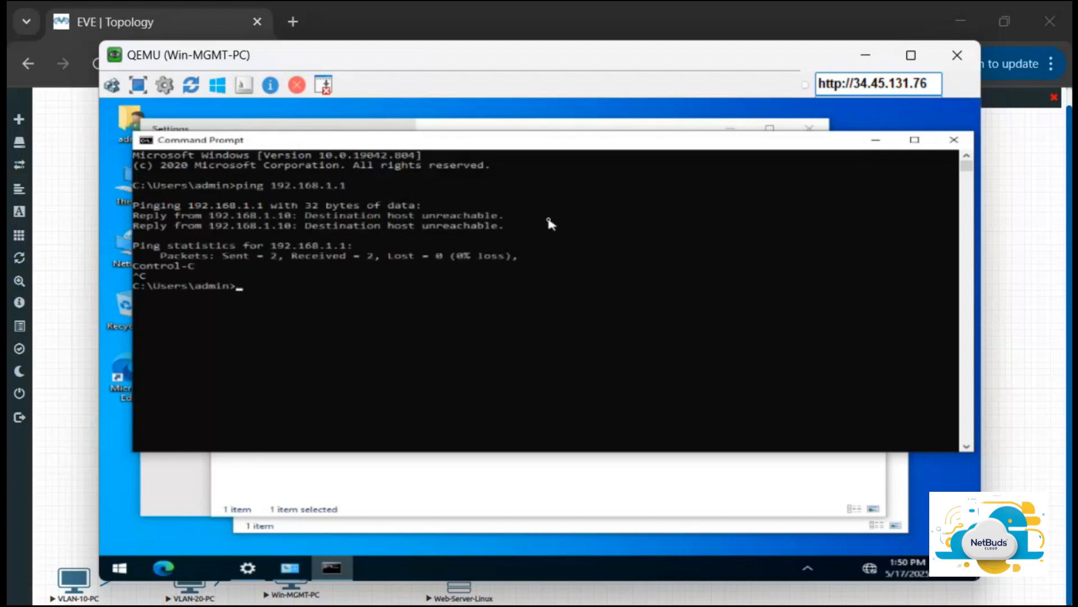
key(Up)
text(-t)
key(Return)
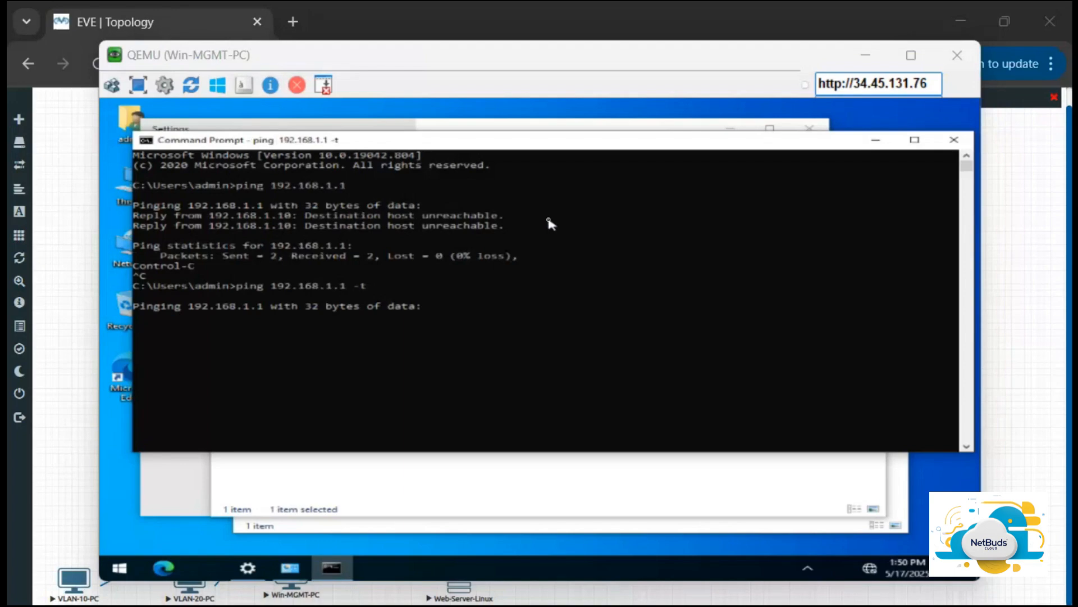
Step: Switch to the FGT-1 console and log in as admin with the account password
key(alt+Tab)
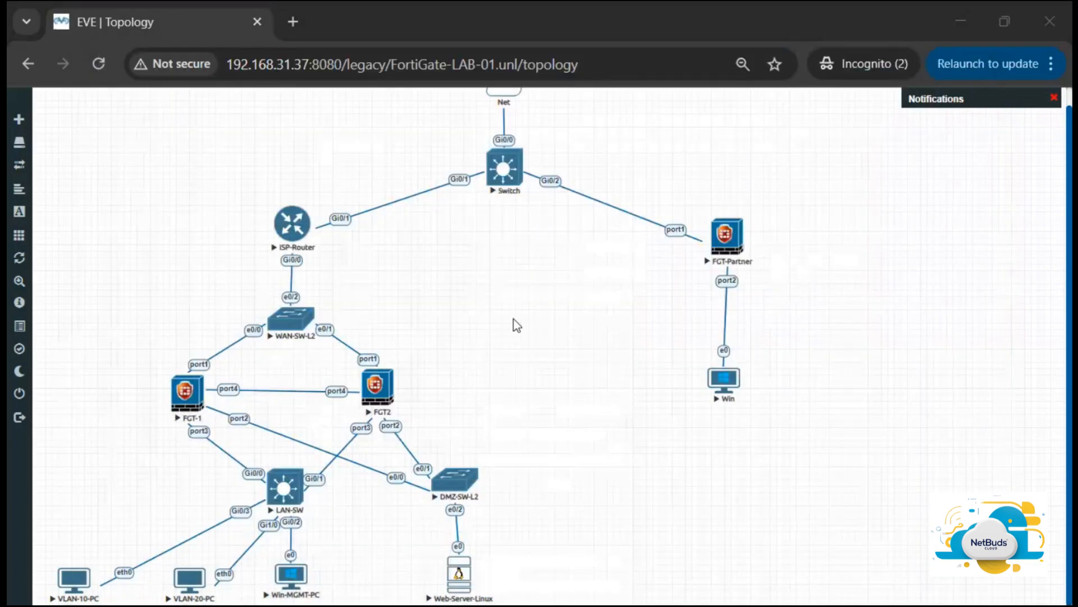
key(alt+Tab)
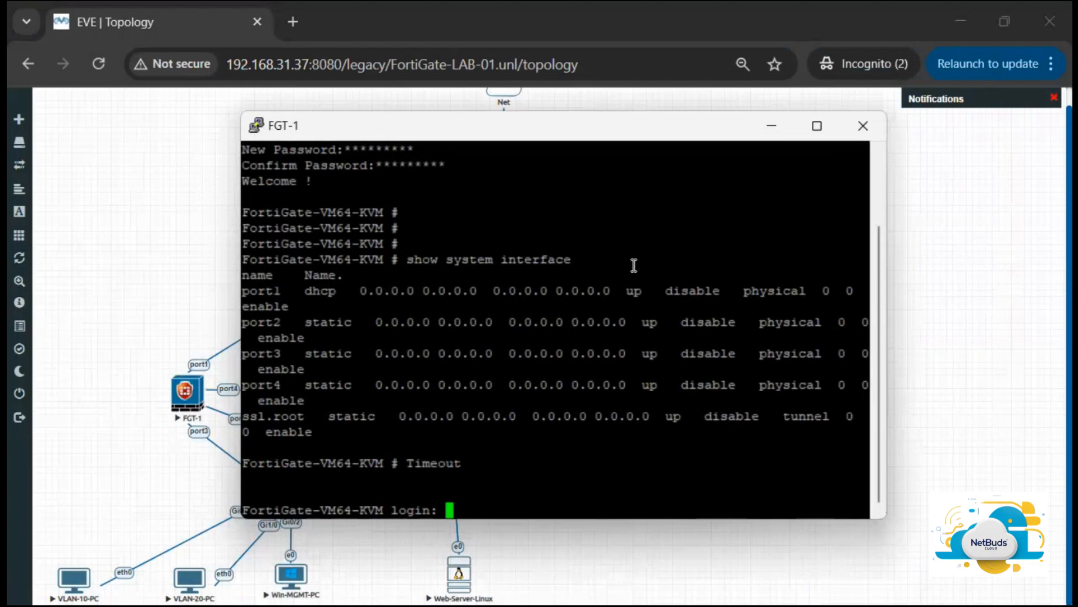
text(admin)
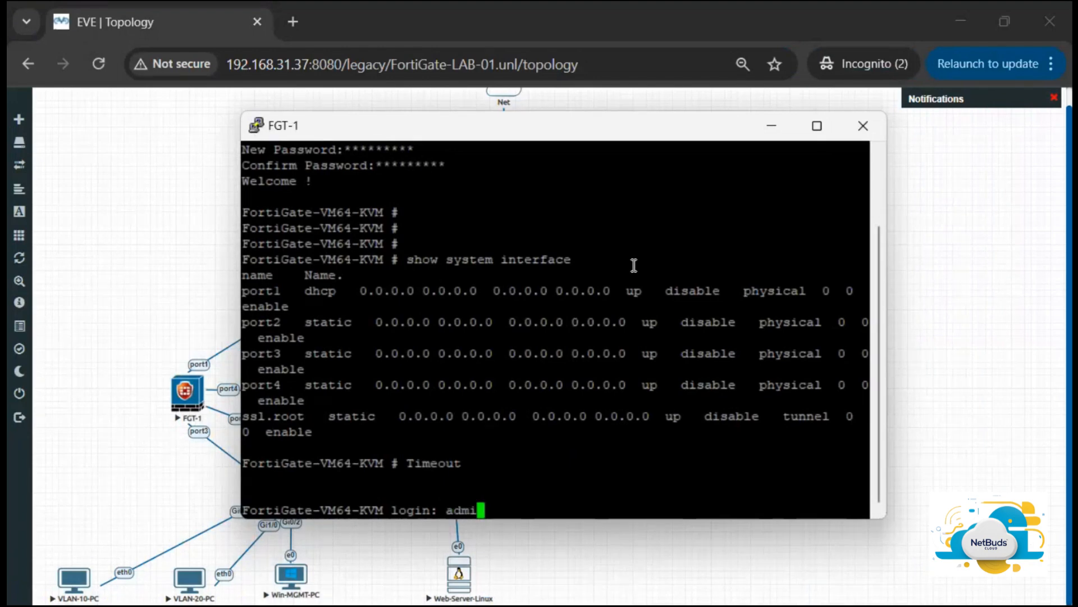
key(Return)
text(*****)
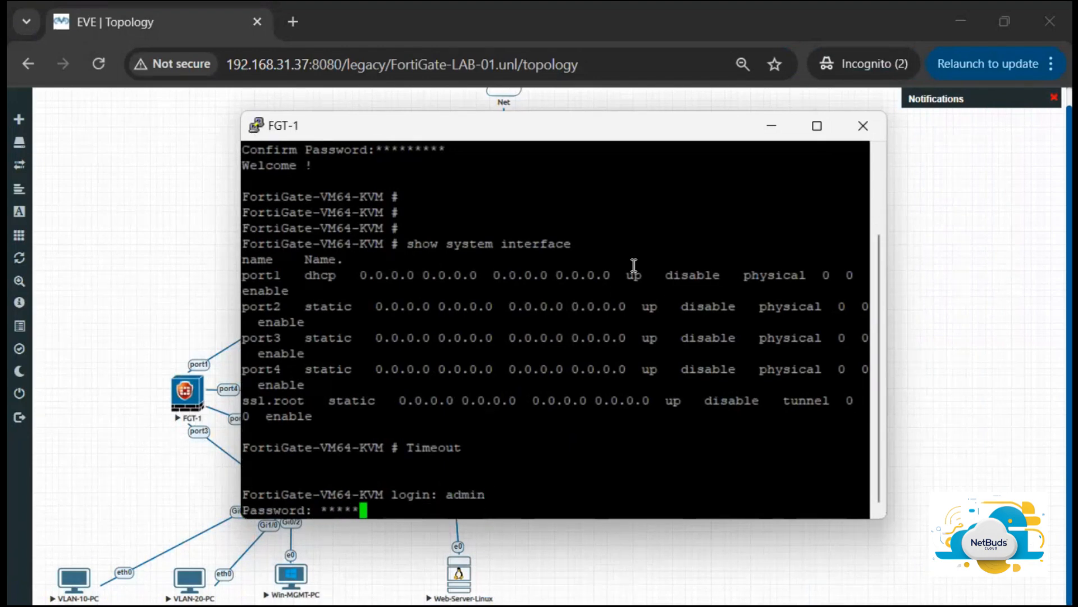
key(Return)
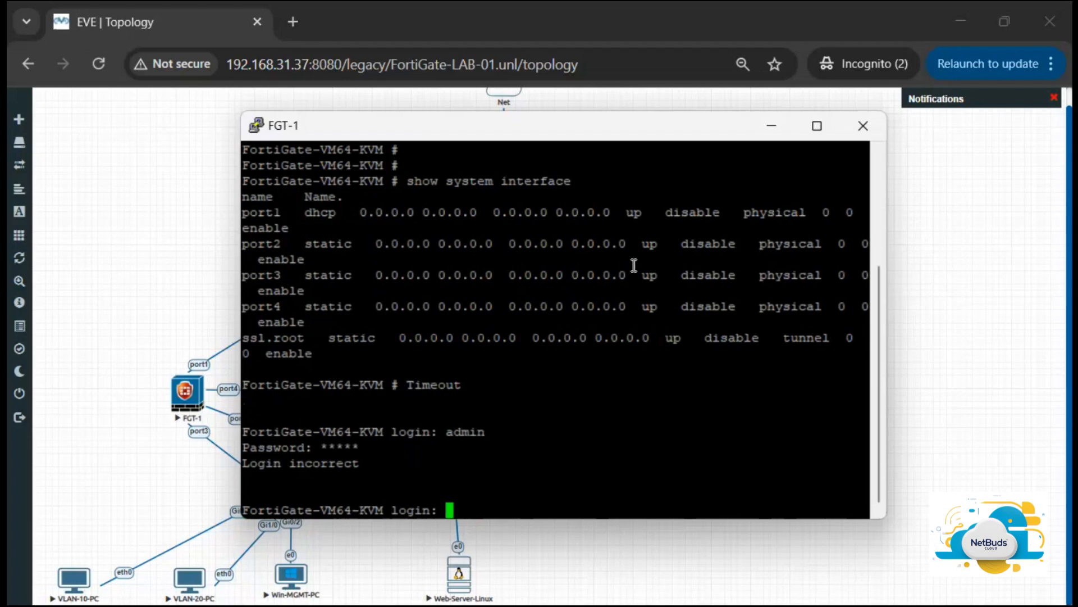
text(admin)
key(Return)
text(*********)
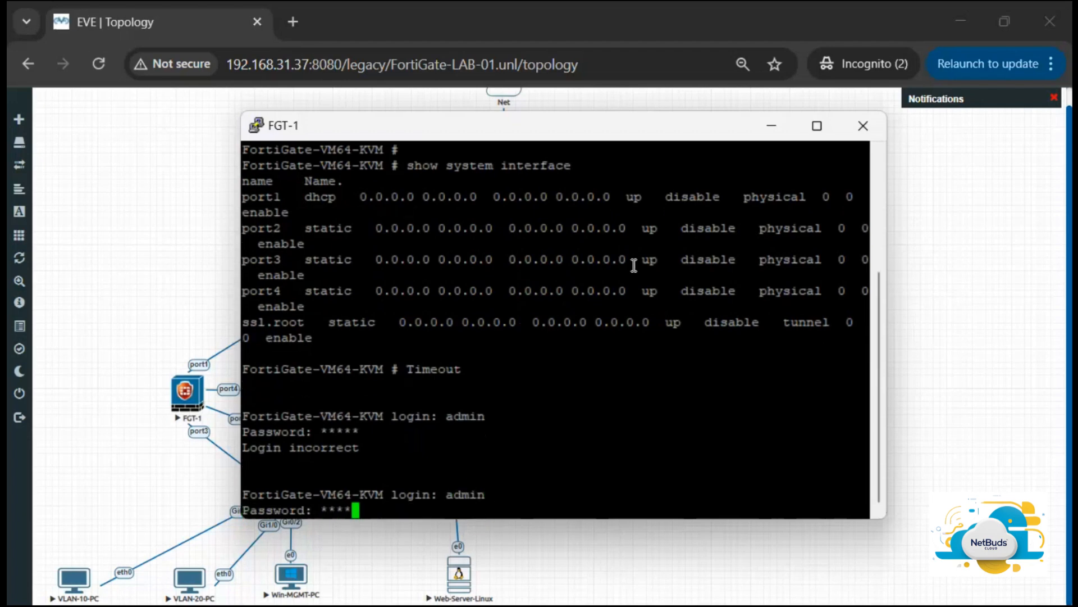
key(Return)
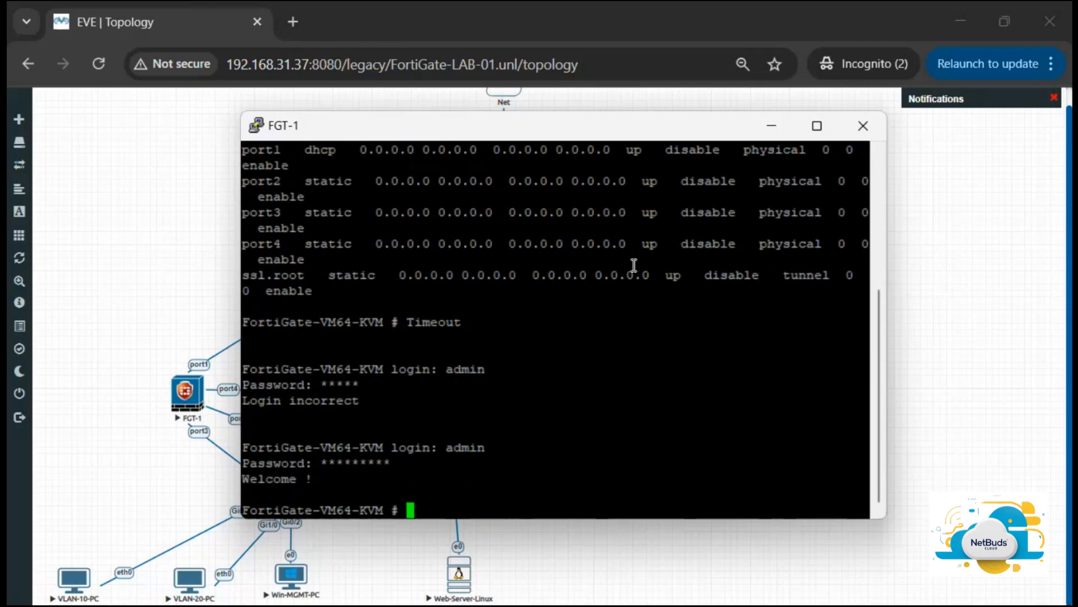
Step: Enter the interface configuration mode with config system interface
key(Return)
key(Return)
key(Return)
key(Return)
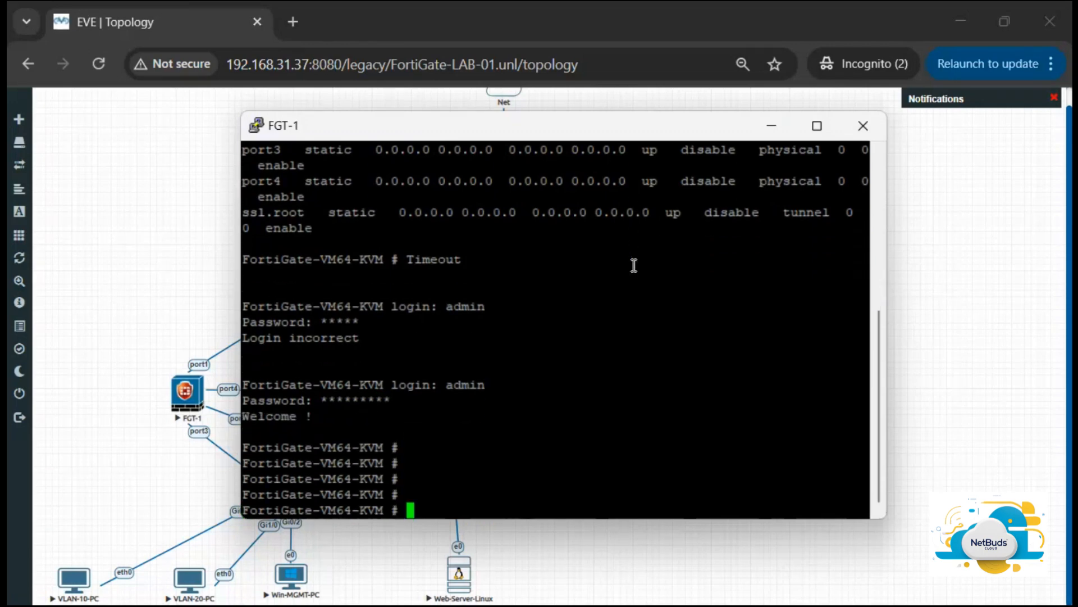
text(config system )
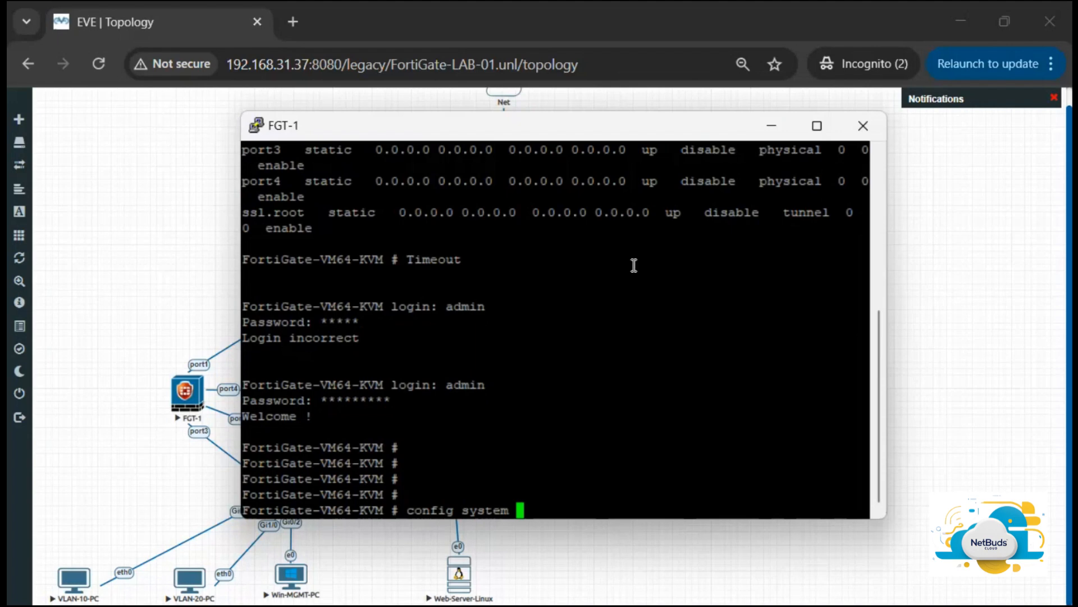
text(interface)
key(Return)
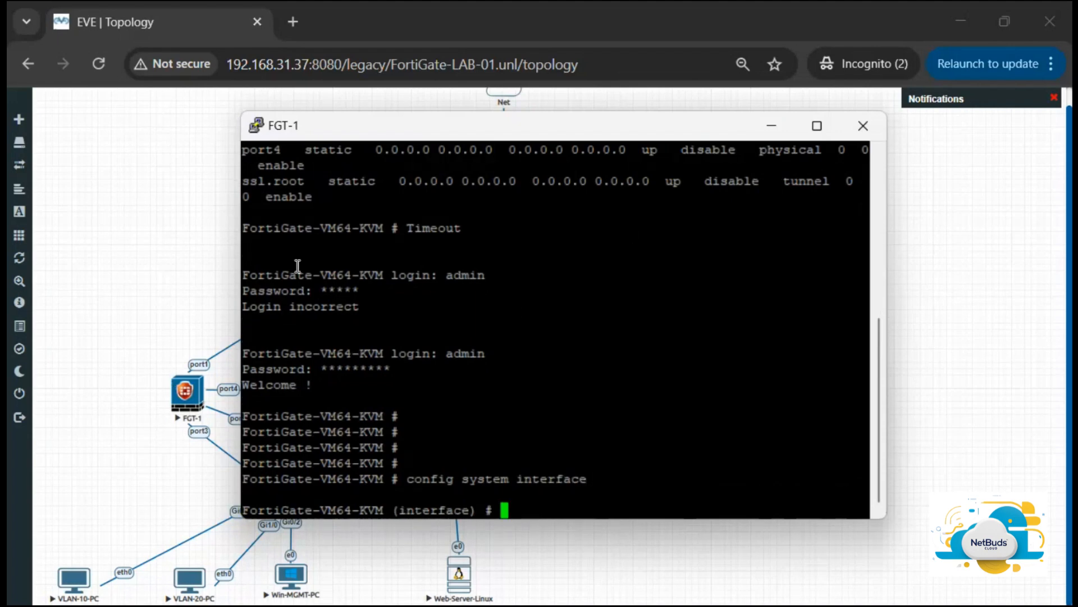
Step: Move the FGT-1 console aside and display the current interface configuration with show
drag(453, 133, 596, 130)
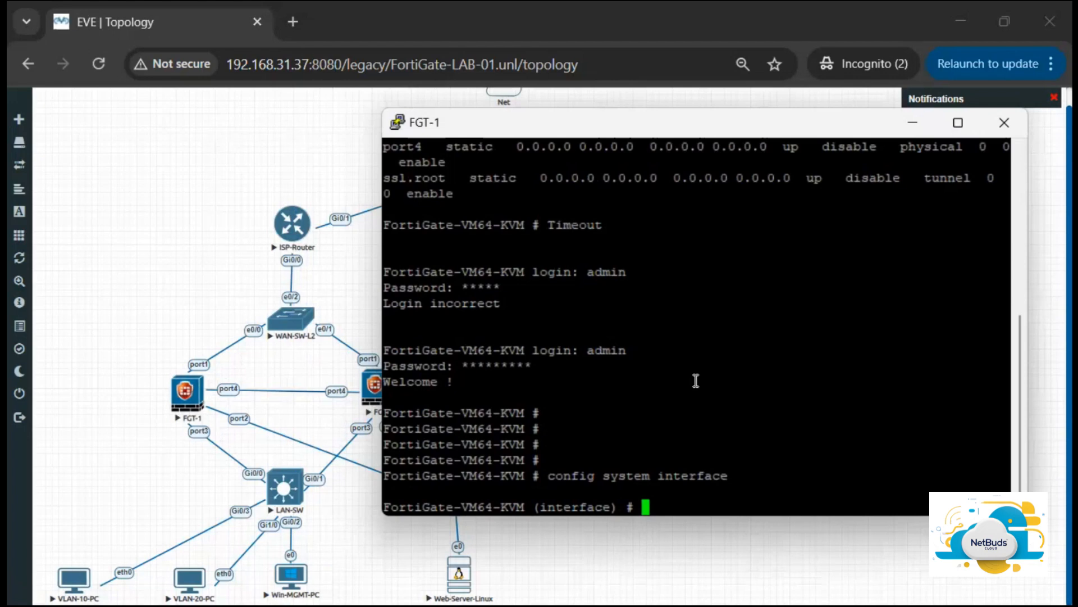
text(show)
key(Return)
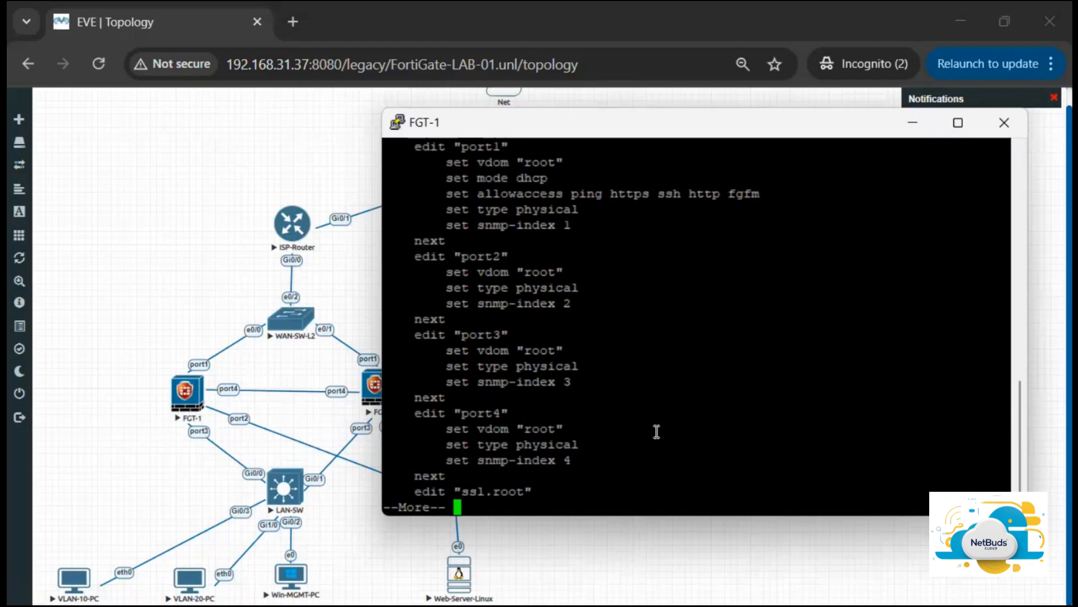
key(q)
key(Return)
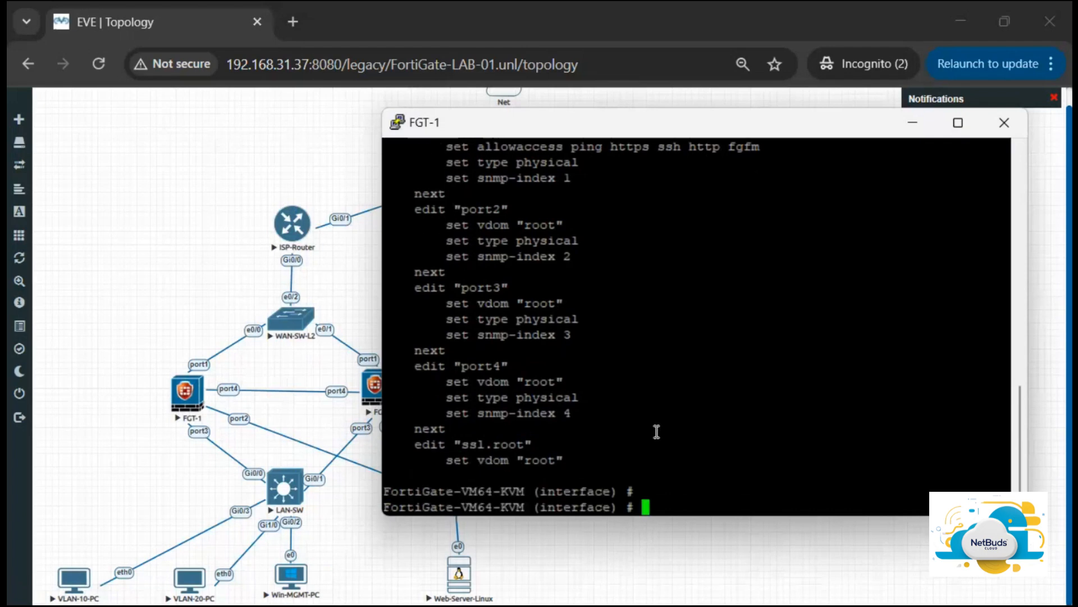
Step: Open port3 for editing and try assigning it 192.168.1.1/24 with the ip command
text(edit port1)
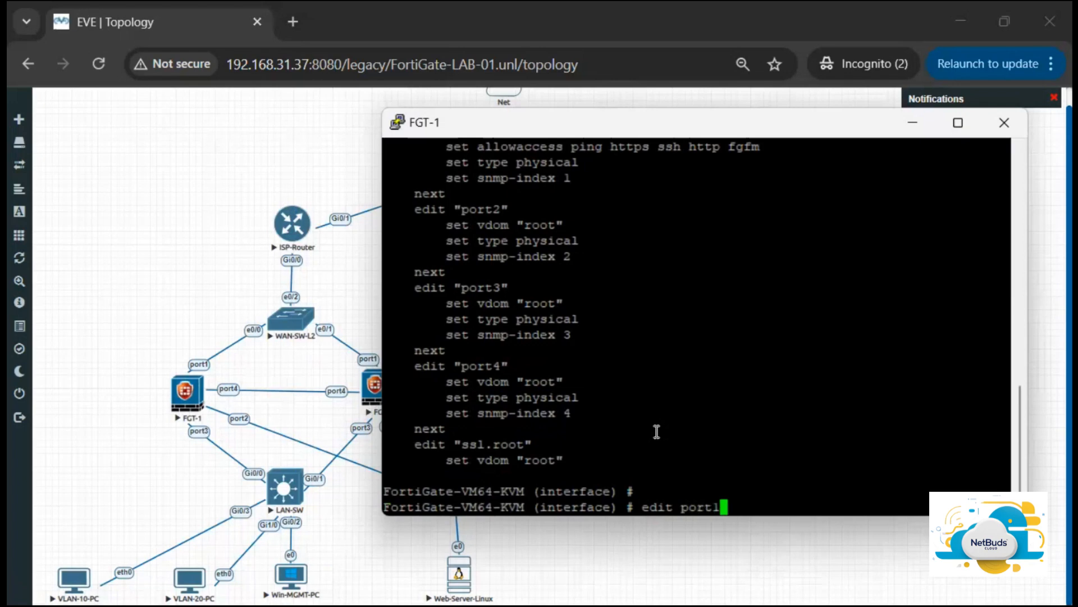
key(BackSpace)
text(3)
key(Return)
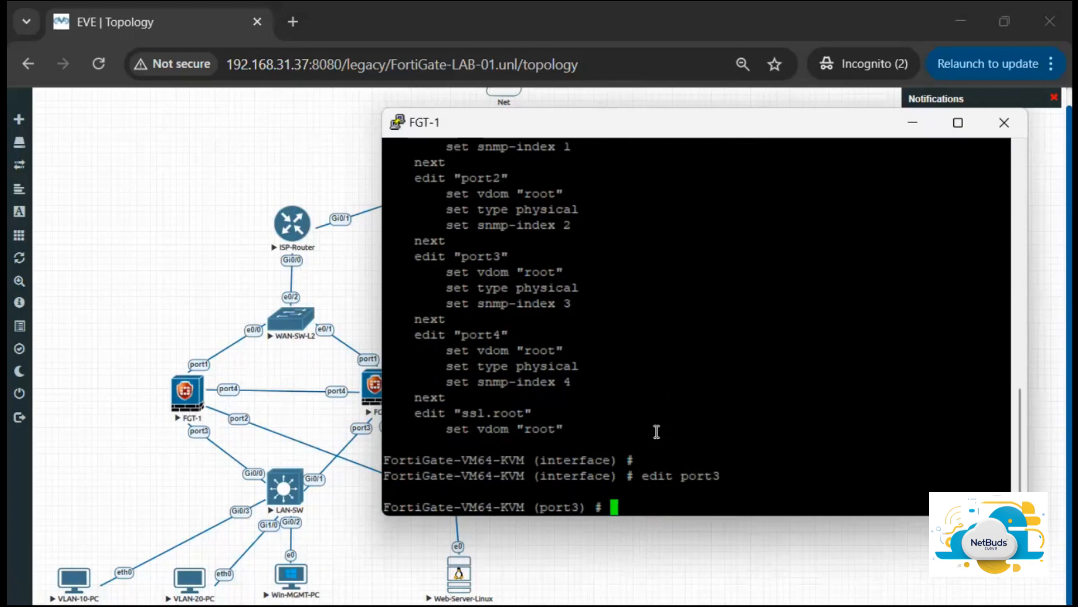
text(ip 192.168.)
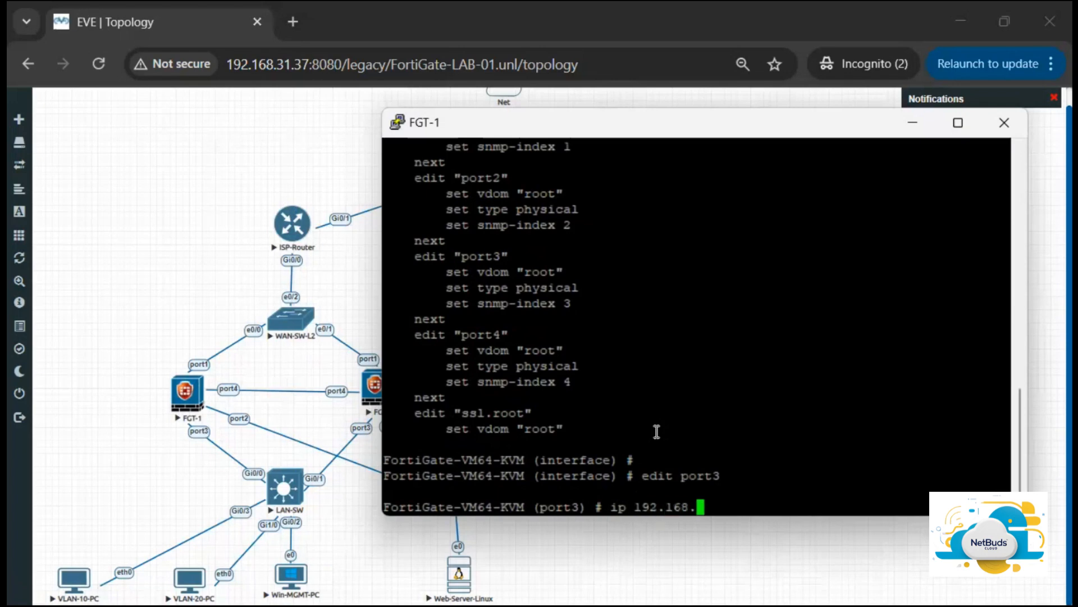
text(1.1/24)
key(Return)
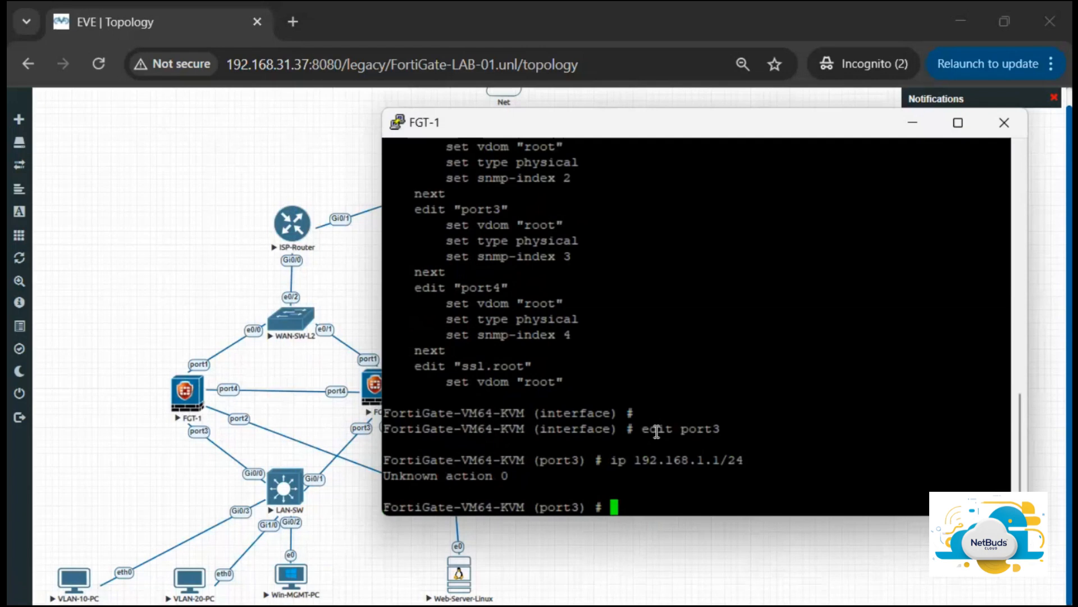
Step: Set port3's IP address to 192.168.1.1/24 with set ip
text(e)
key(BackSpace)
text(i)
key(BackSpace)
text(set ip )
text(19)
key(BackSpace)
text(92.168.)
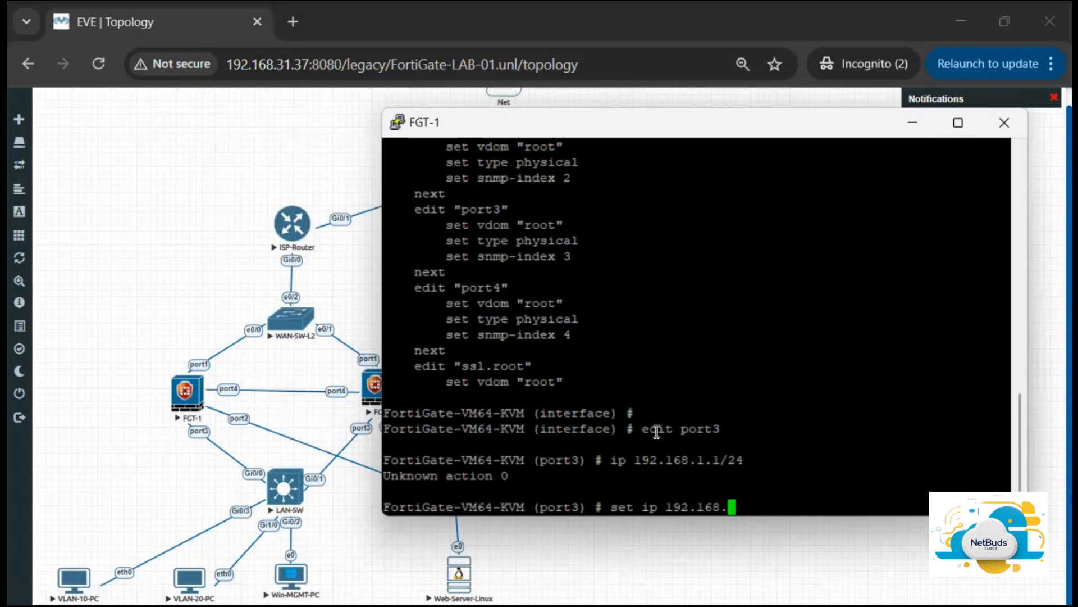
text(1.1/24)
key(Return)
Step: Bring port3 administratively up with set status up
text(sety al)
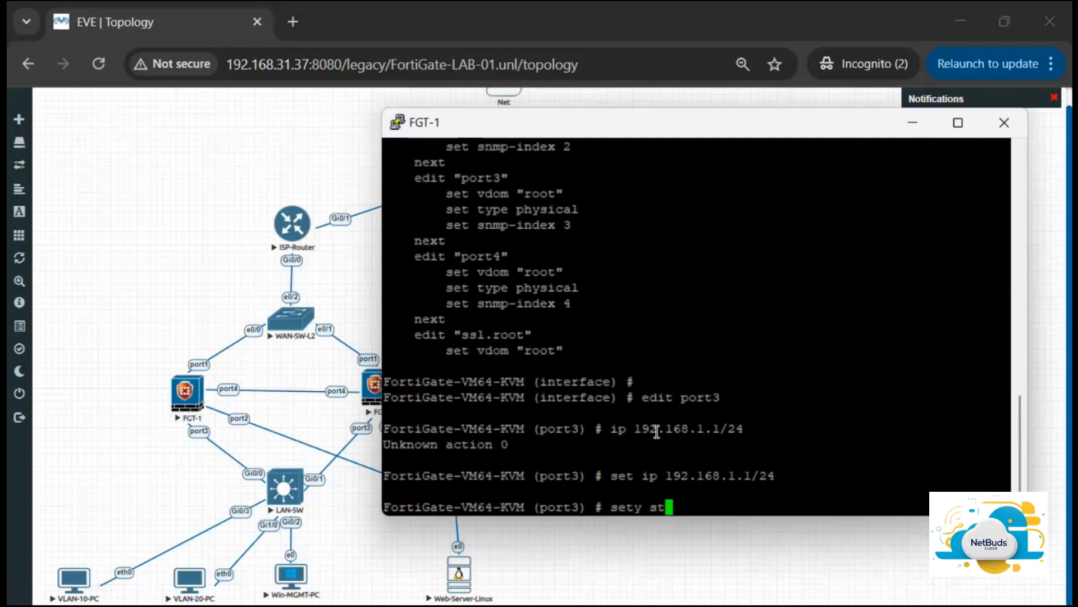
key(BackSpace)
key(BackSpace)
key(BackSpace)
key(BackSpace)
text(status up)
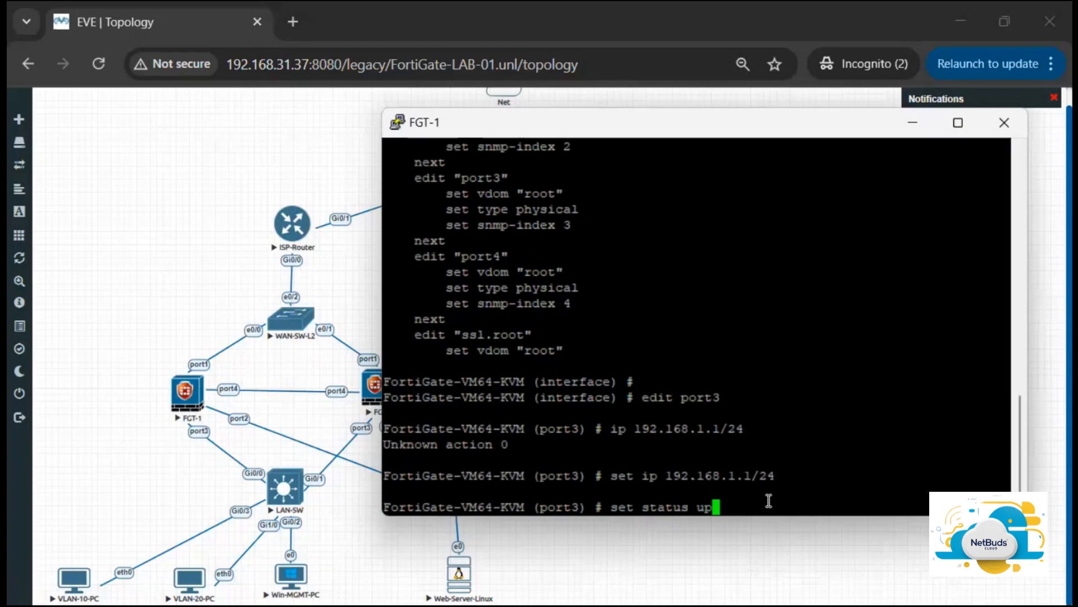
key(Return)
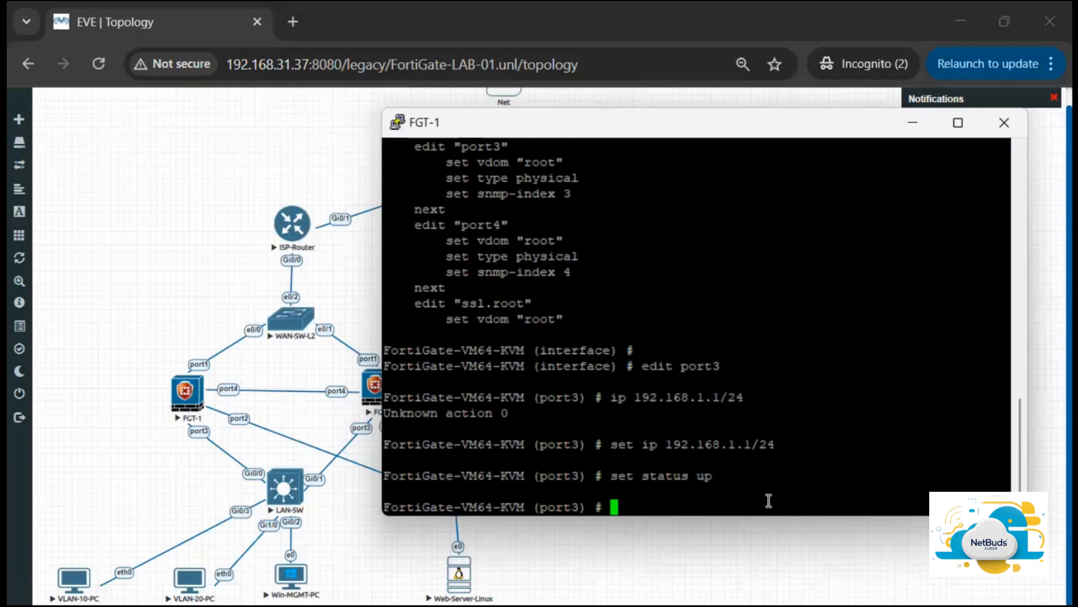
Step: Display port3's configuration with show and leave the interface configuration with end
text(show)
key(Return)
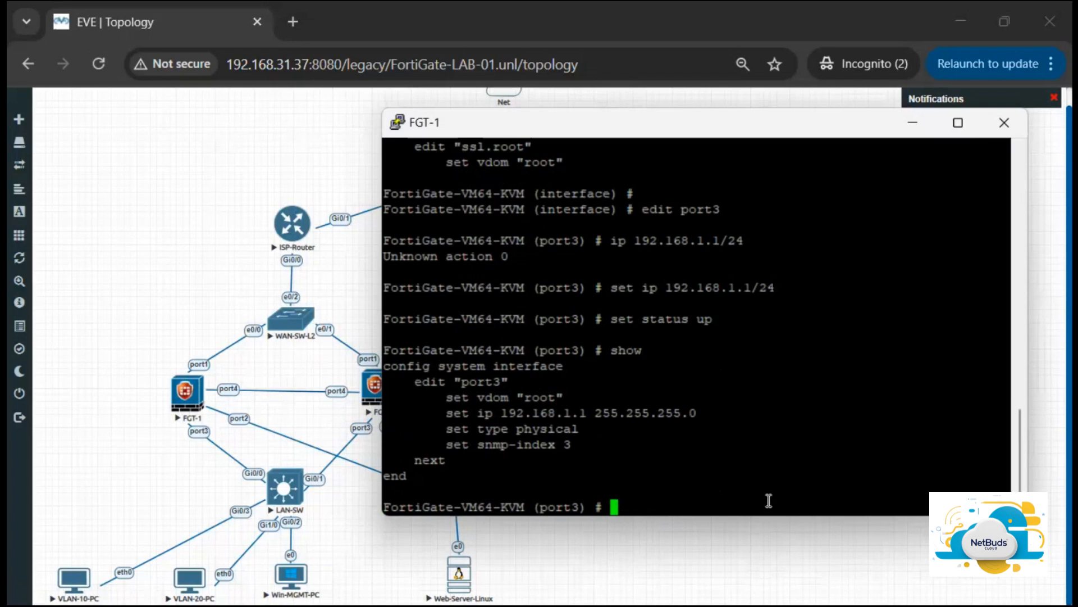
text(end)
key(Return)
key(Return)
key(Return)
key(Return)
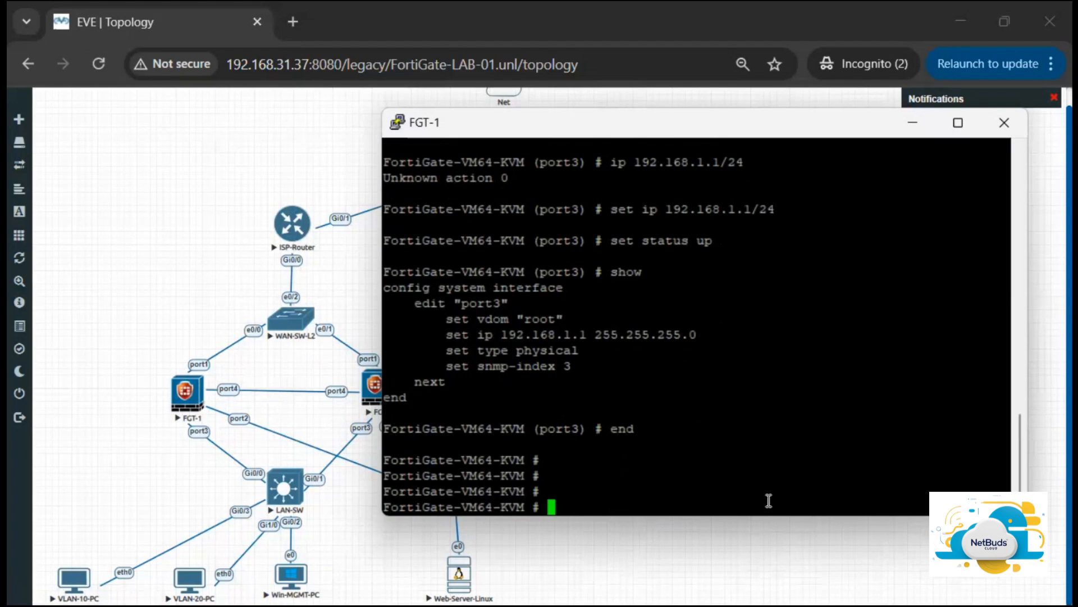
Step: List all interfaces with their addresses and status using show system interface ?
text(show system interface )
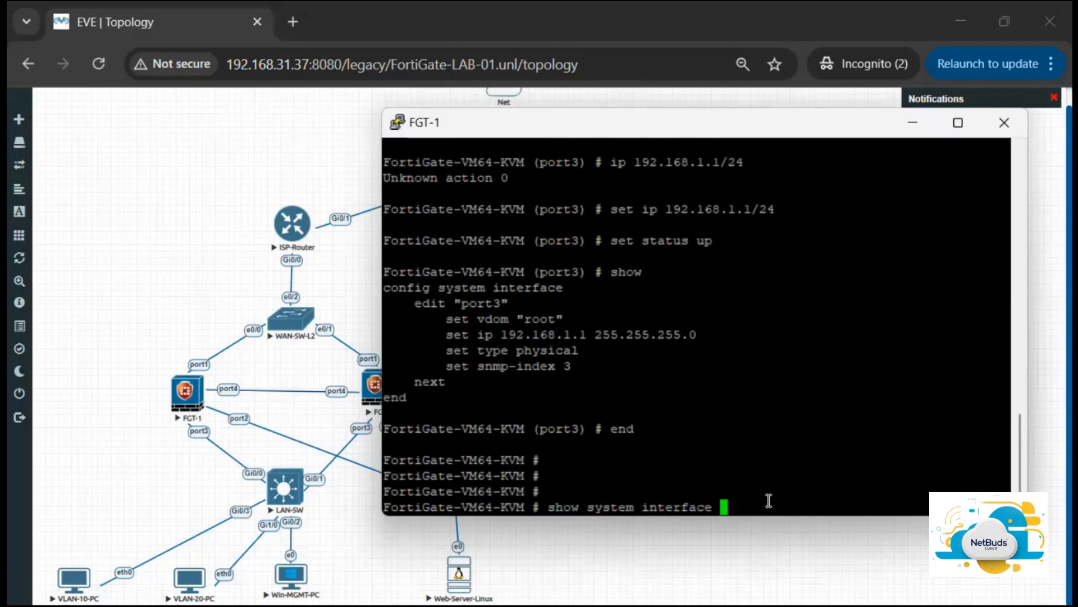
text(?)
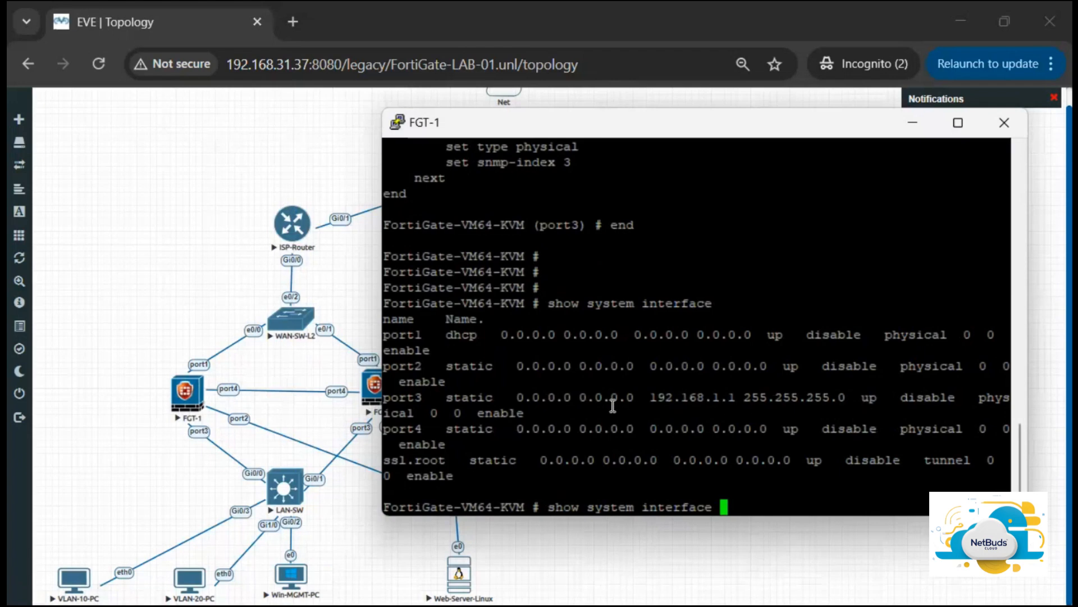
key(alt+Tab)
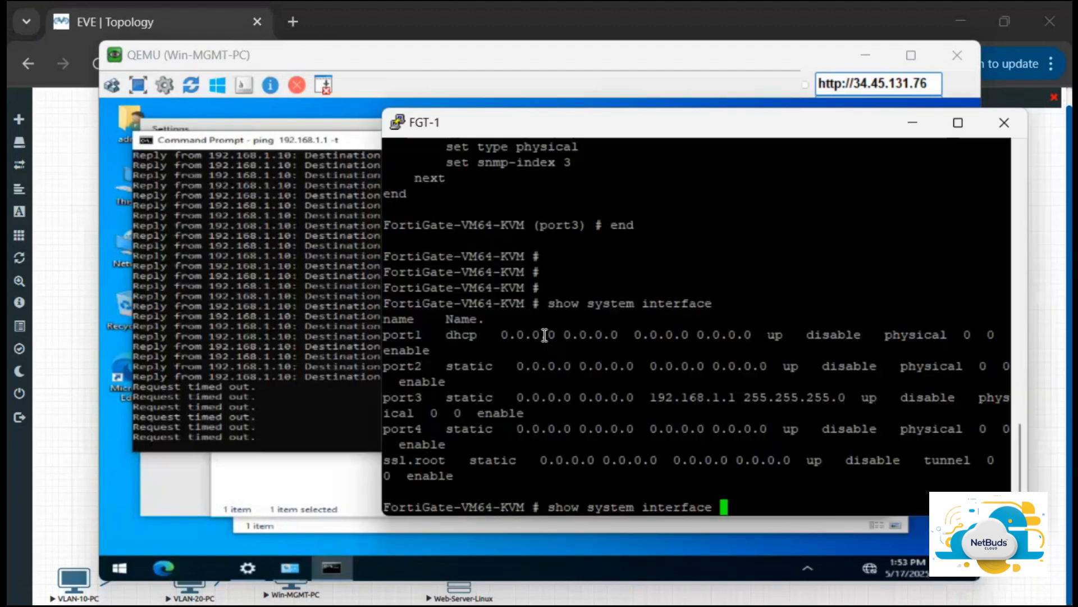
key(BackSpace)
key(BackSpace)
key(BackSpace)
key(BackSpace)
key(BackSpace)
key(BackSpace)
key(BackSpace)
key(BackSpace)
key(BackSpace)
key(BackSpace)
key(BackSpace)
key(BackSpace)
key(BackSpace)
key(BackSpace)
key(BackSpace)
key(BackSpace)
key(BackSpace)
key(BackSpace)
key(BackSpace)
key(BackSpace)
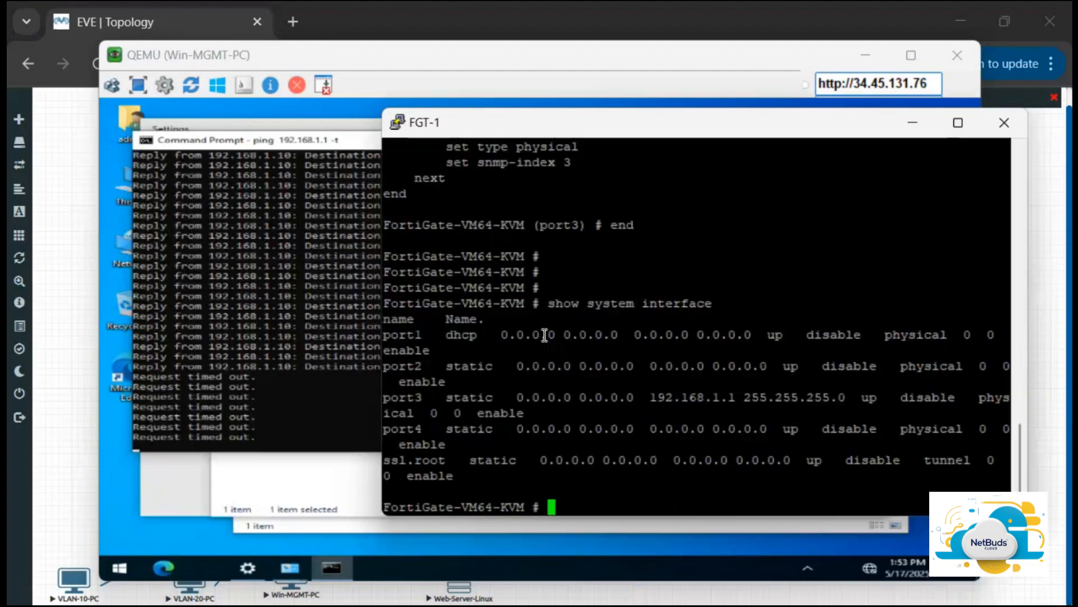
Step: Re-enter config system interface, edit port3, allow ping access with set allowaccess ping, and save with end
text(config system interface)
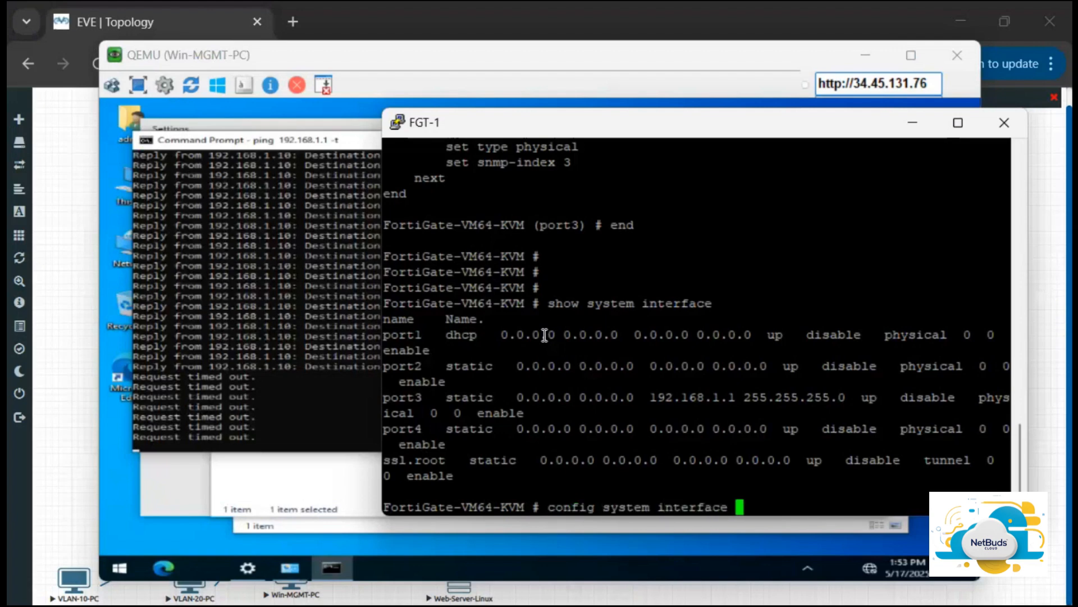
key(Return)
text(editp)
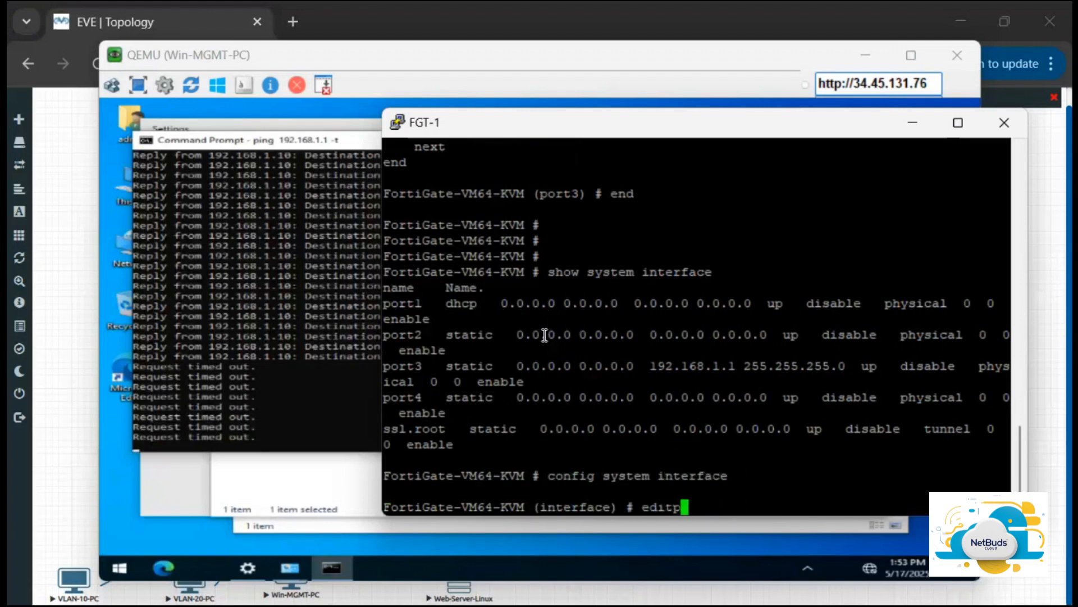
key(BackSpace)
text(port2)
key(BackSpace)
text(3)
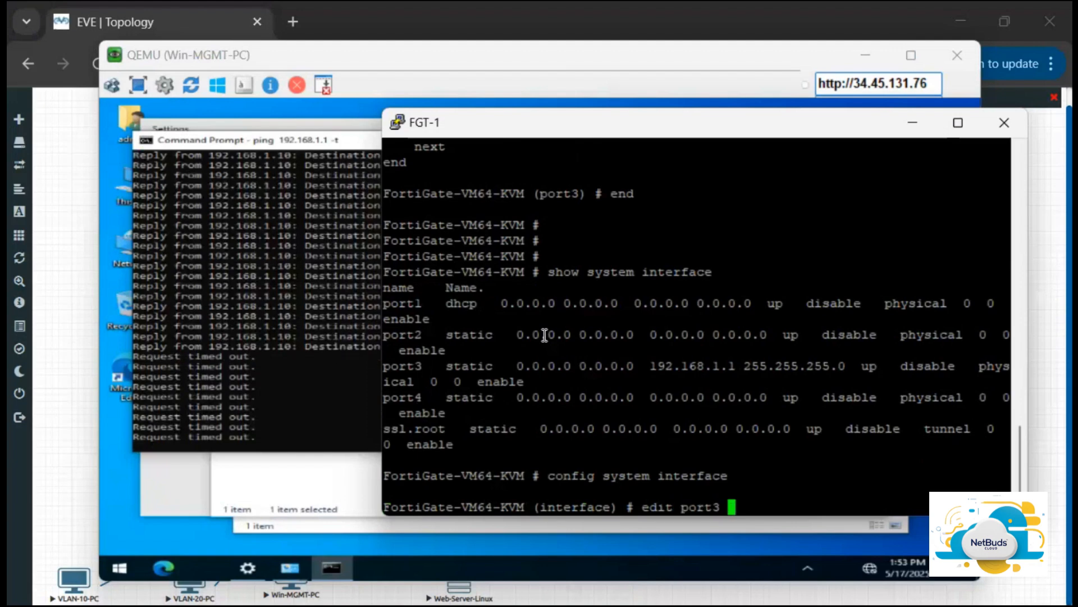
key(Return)
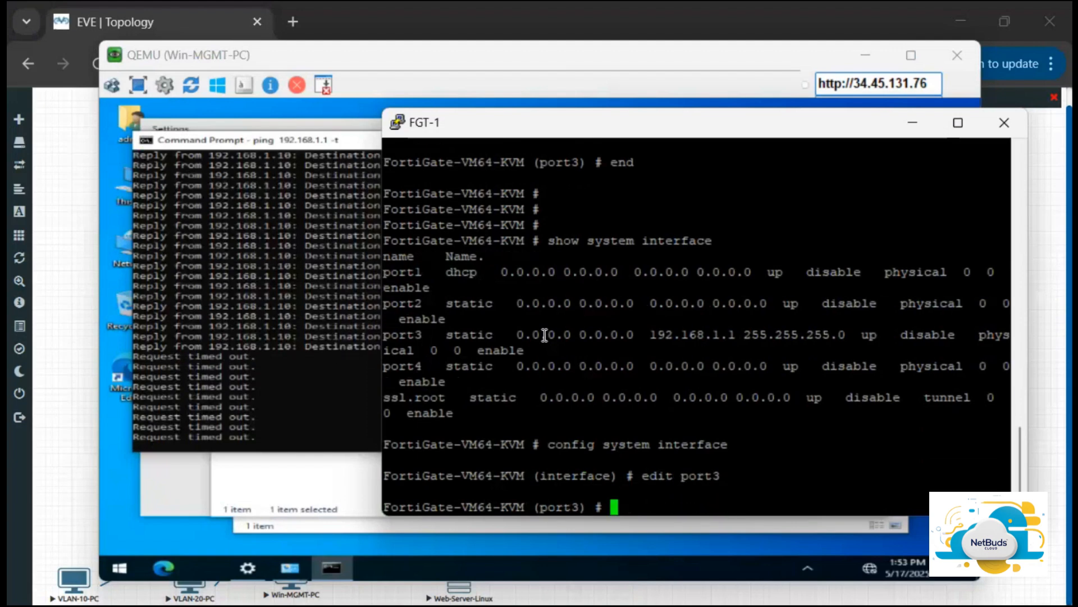
text(set allowaccess ser)
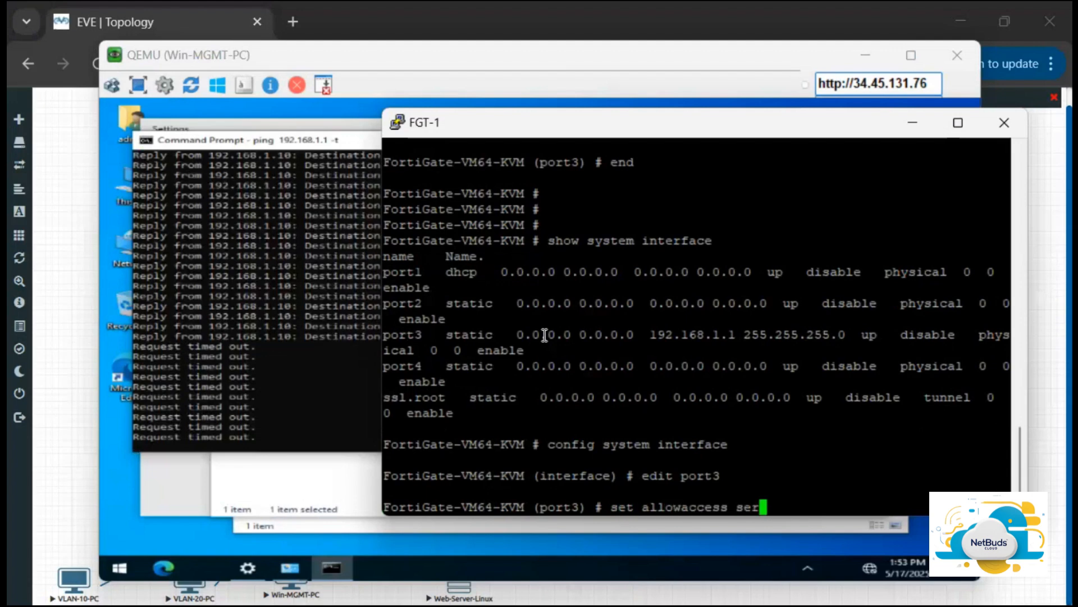
key(BackSpace)
key(BackSpace)
key(question)
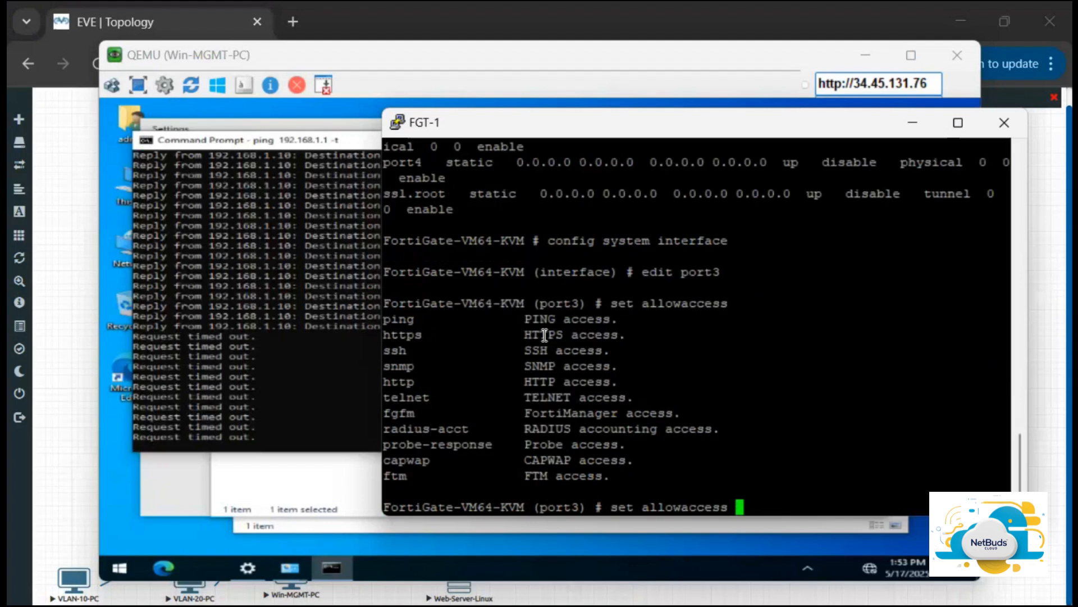
text(ping)
key(Return)
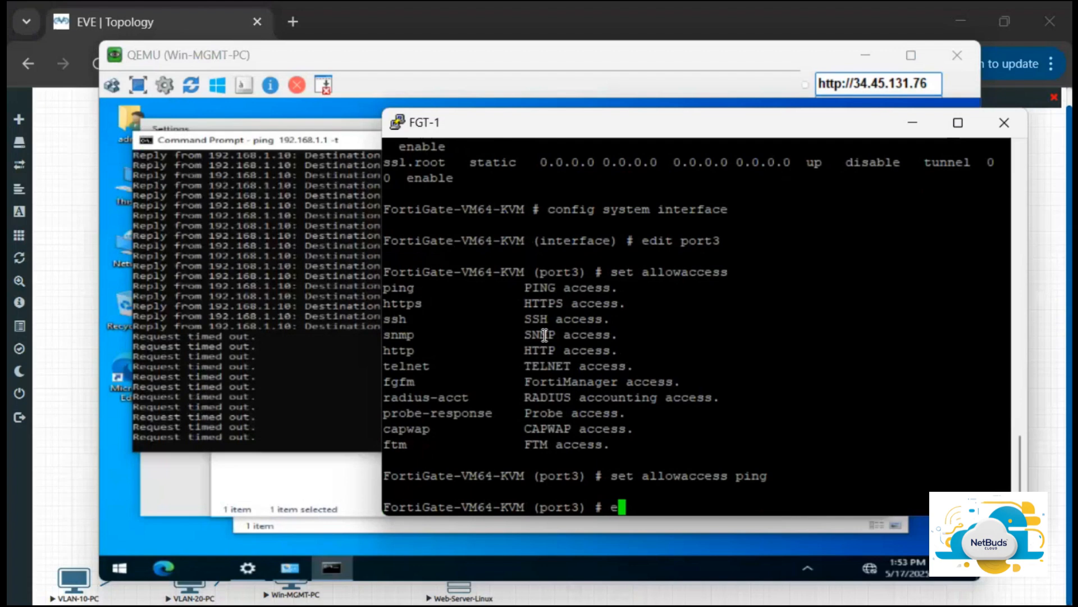
text(end)
key(Return)
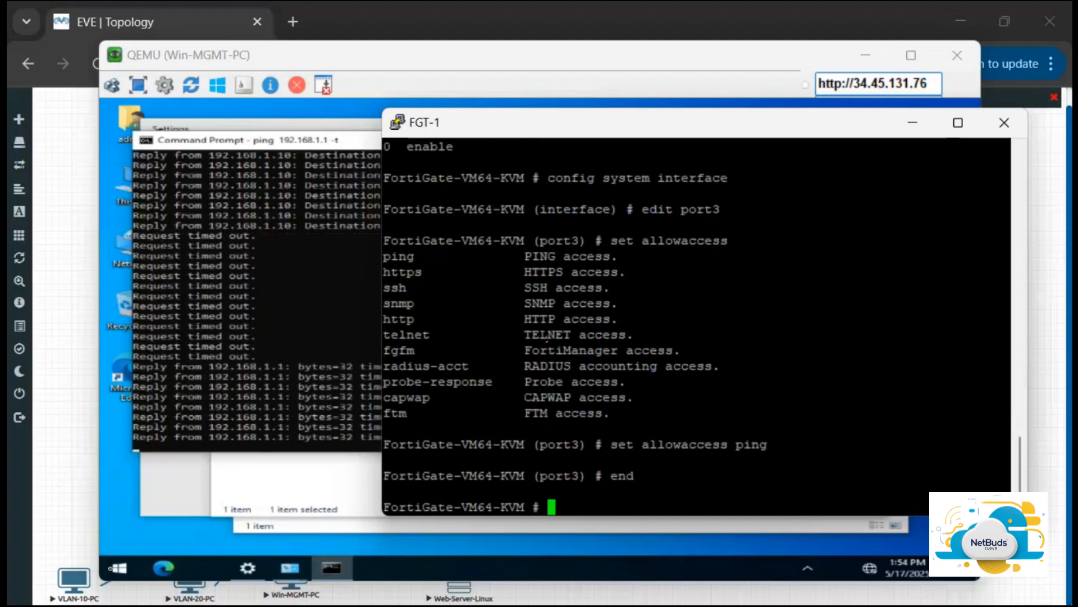
Step: Check the continuous ping to 192.168.1.1 on Win-MGMT-PC and stop it
click(168, 568)
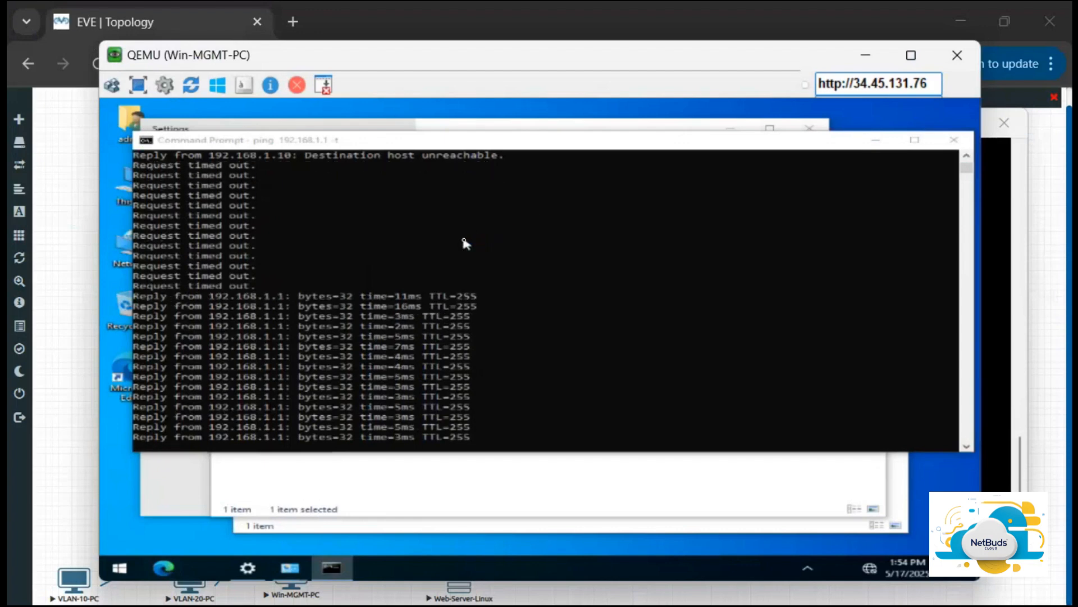
click(561, 262)
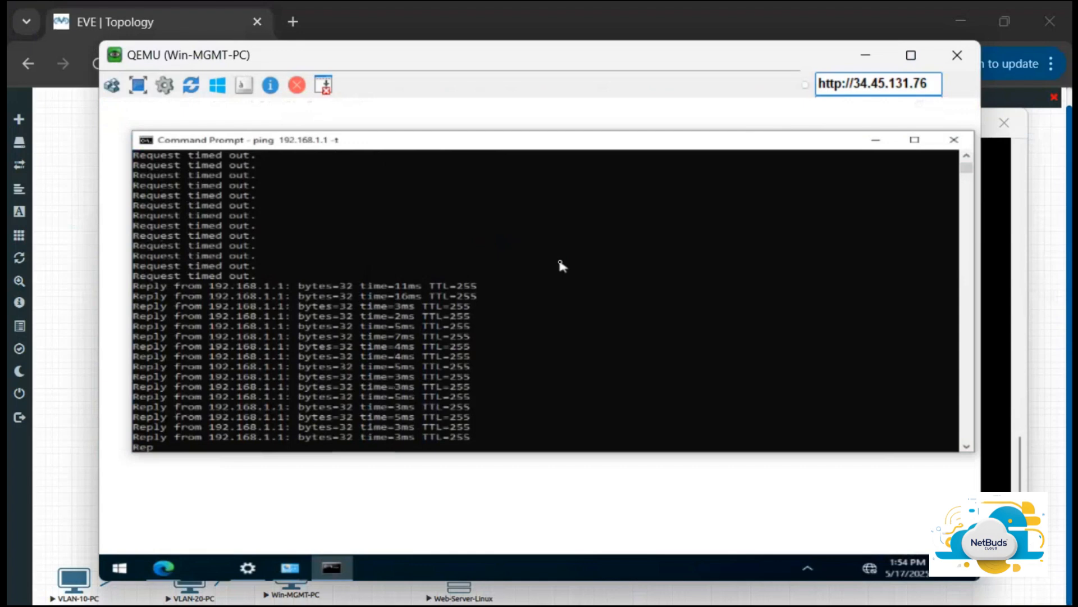
key(ctrl+c)
click(161, 568)
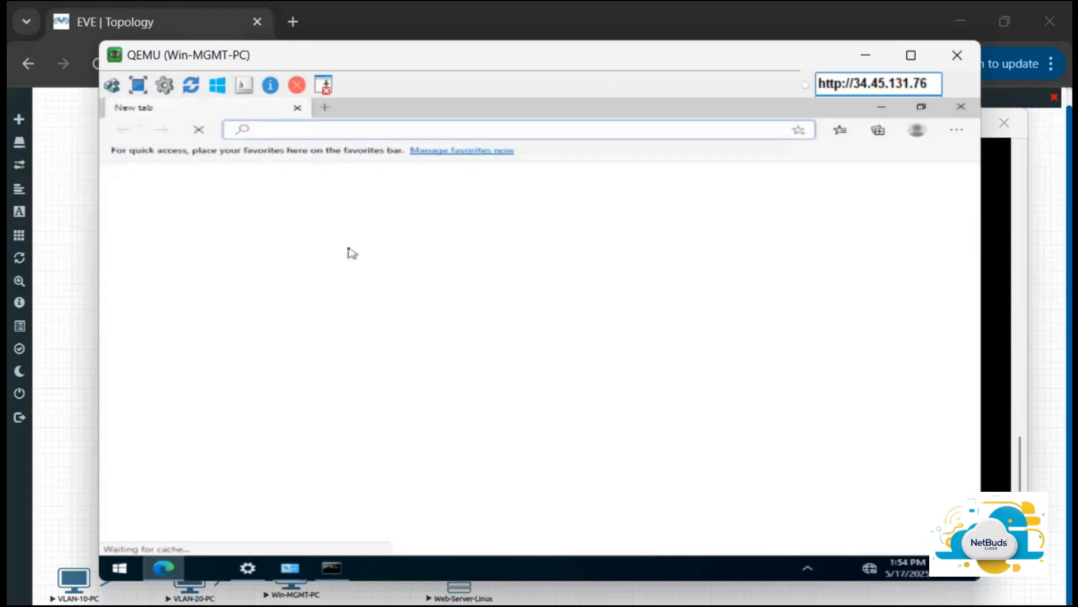
click(401, 128)
text(http://)
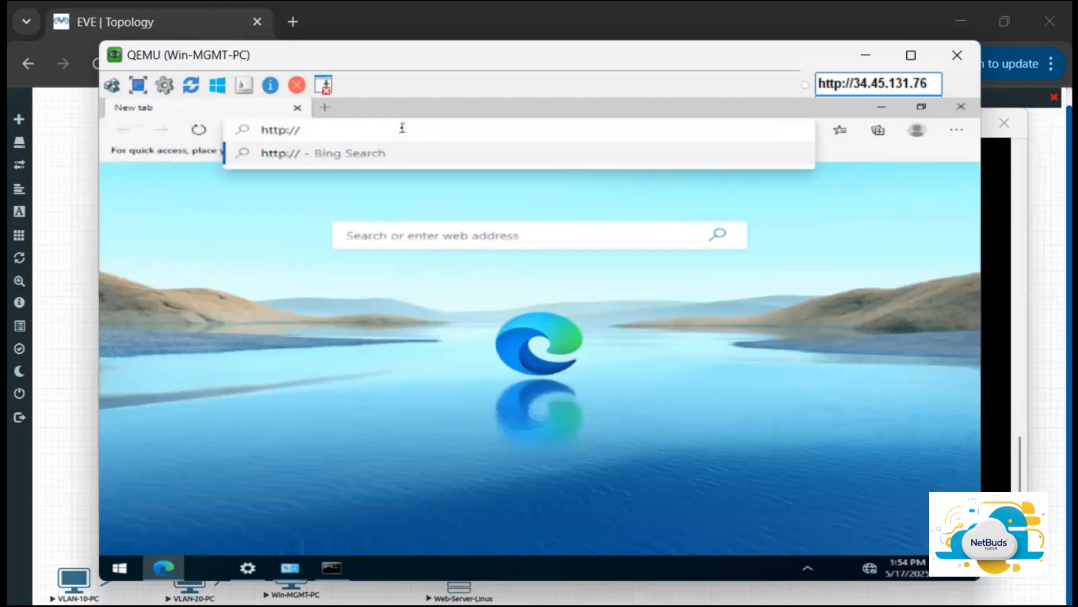
text(192.168.)
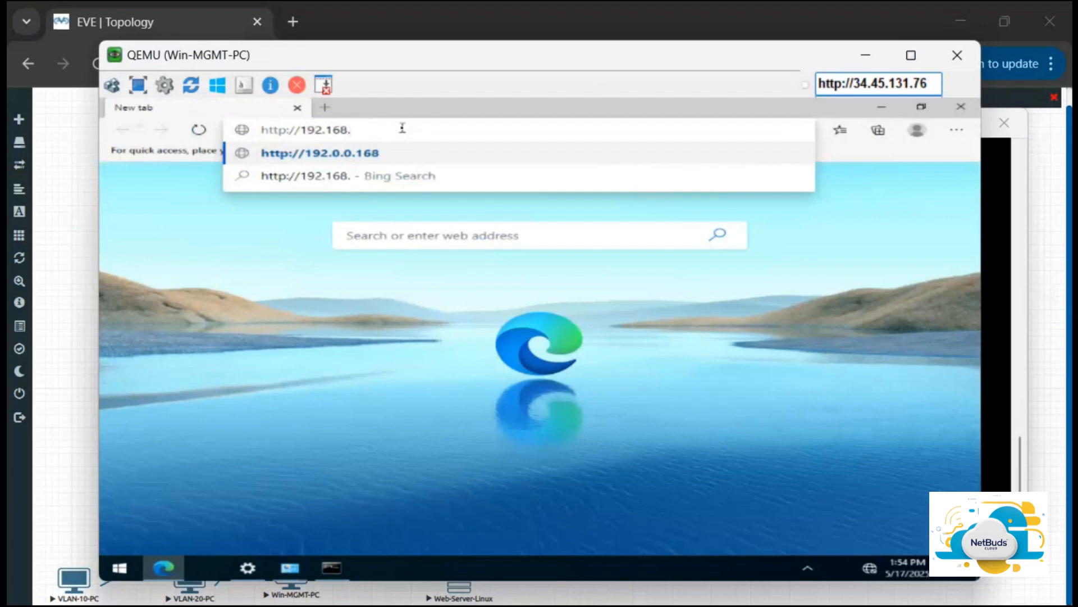
text(1)
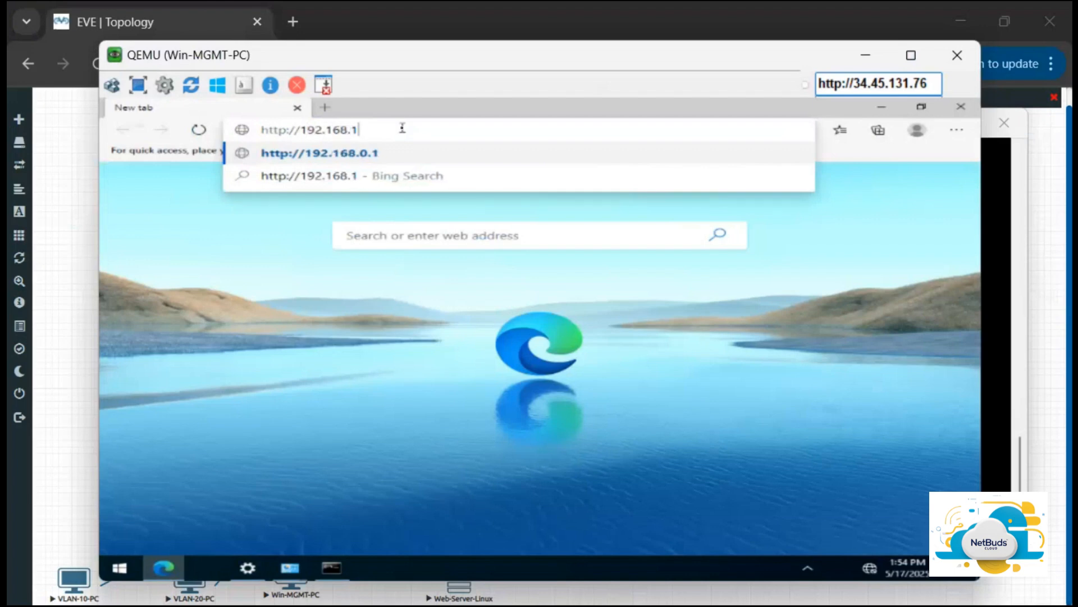
text(.1)
key(Return)
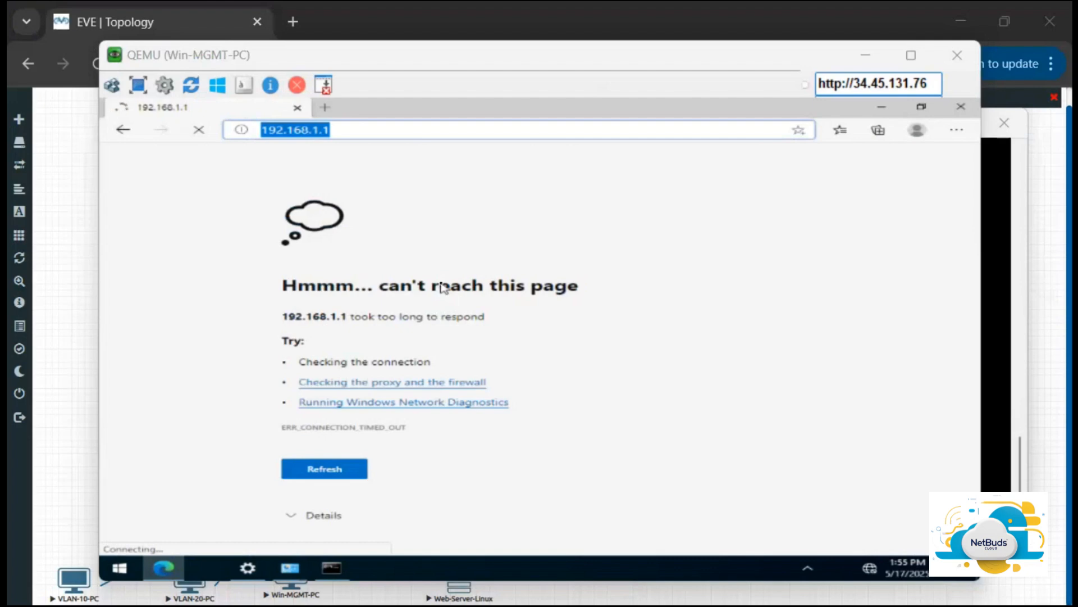
Step: Edit port3 again and allow ping, ssh, https and http access with set allowaccess, then save with end
key(alt+Tab)
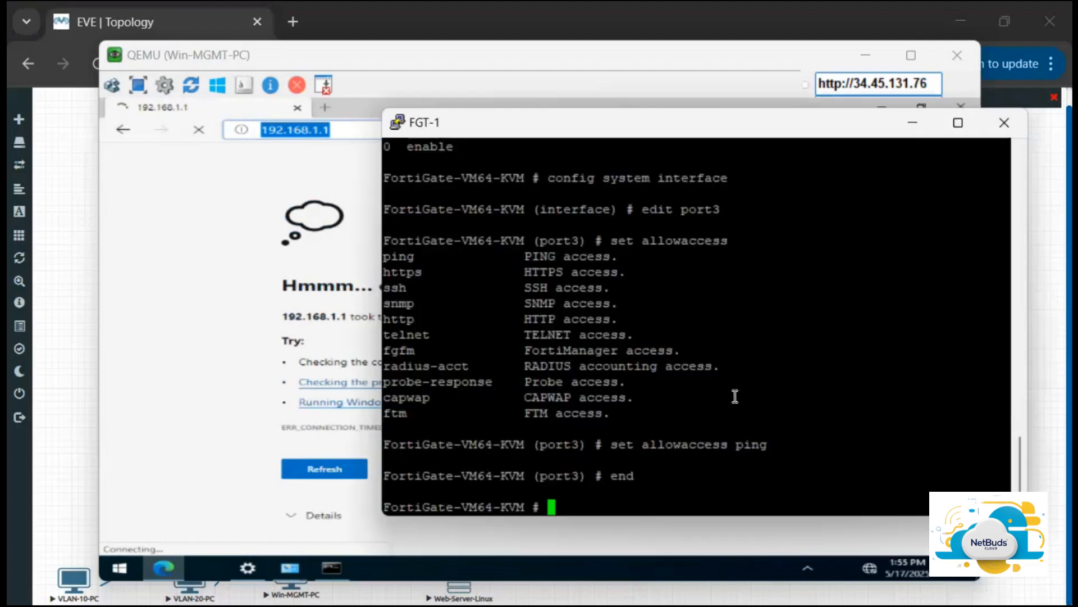
text(config system interface)
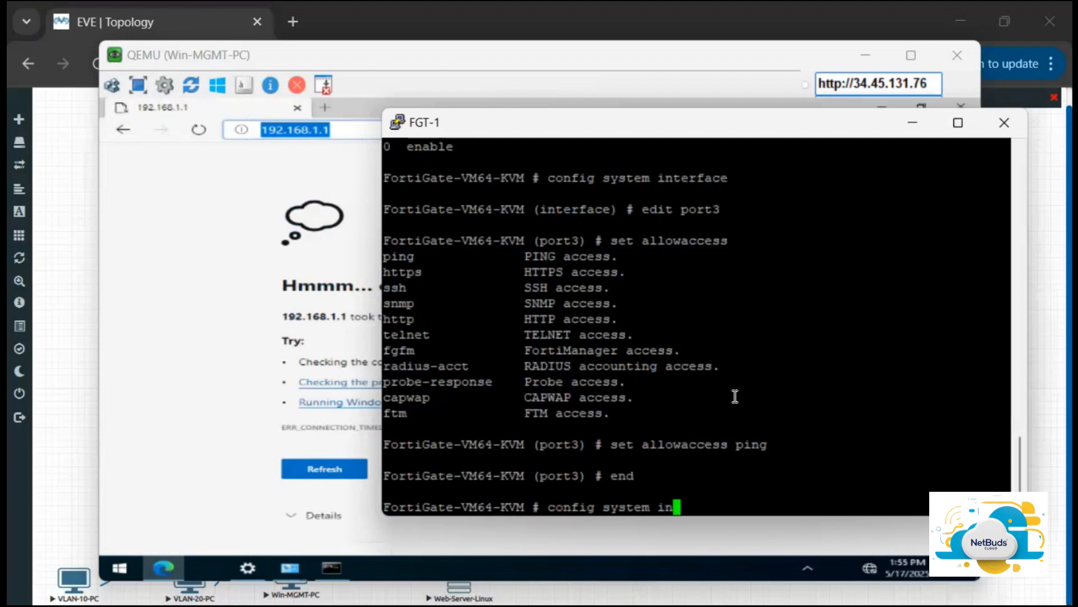
key(Return)
text(po)
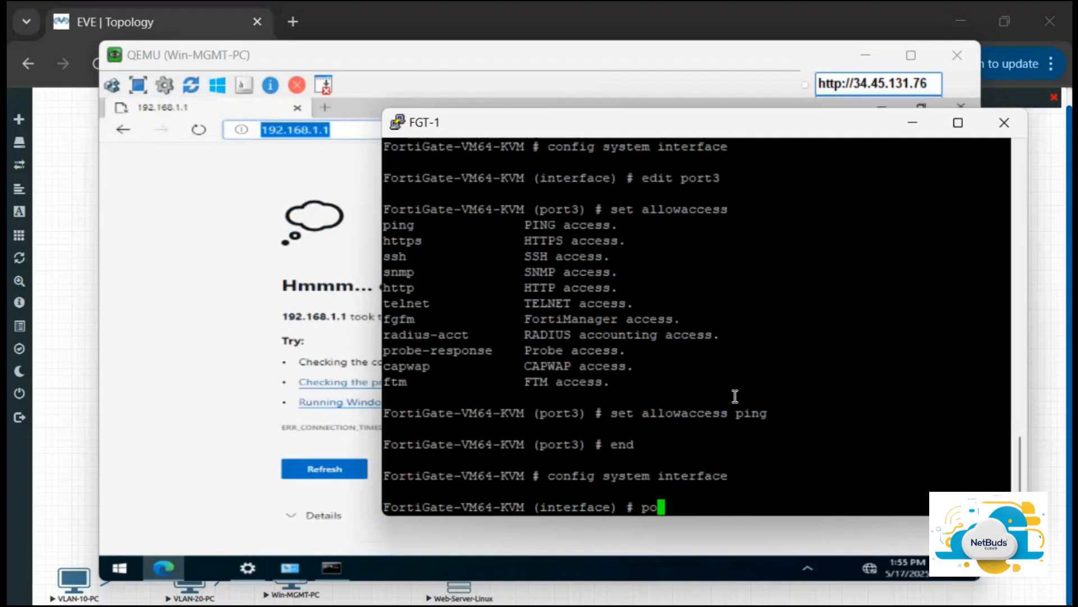
key(BackSpace)
key(BackSpace)
text(edit port3)
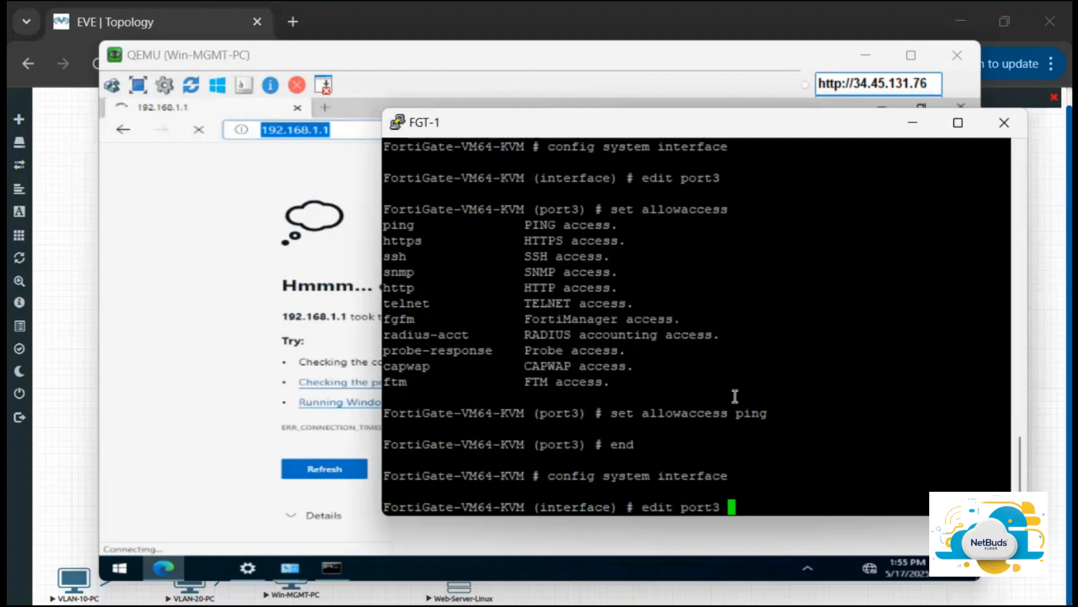
key(Return)
text(set allowaccess )
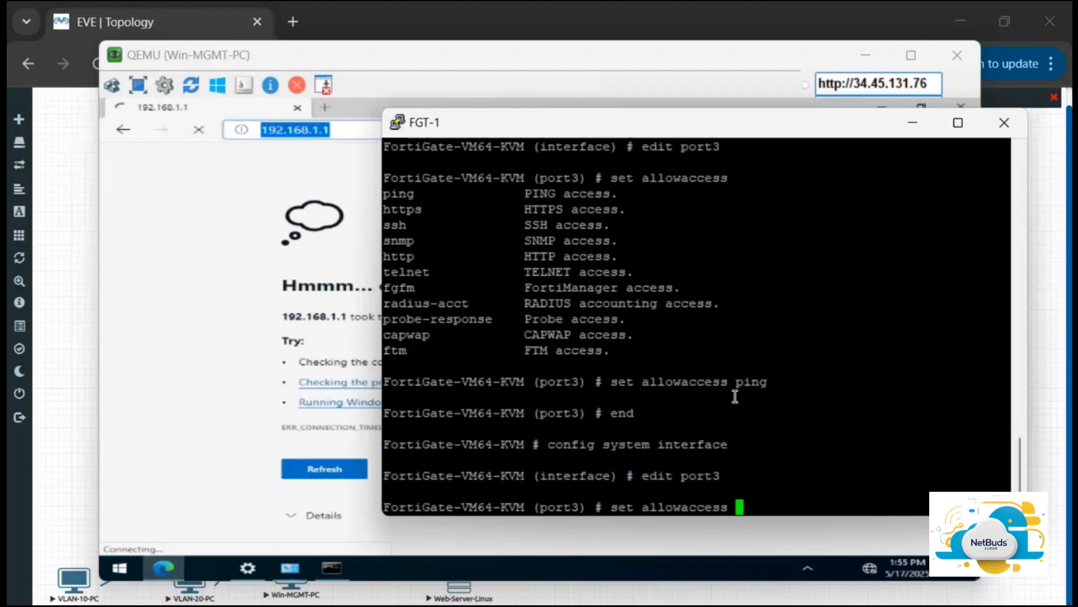
text(https)
key(BackSpace)
key(BackSpace)
key(BackSpace)
key(BackSpace)
key(BackSpace)
key(BackSpace)
text(ping ssh)
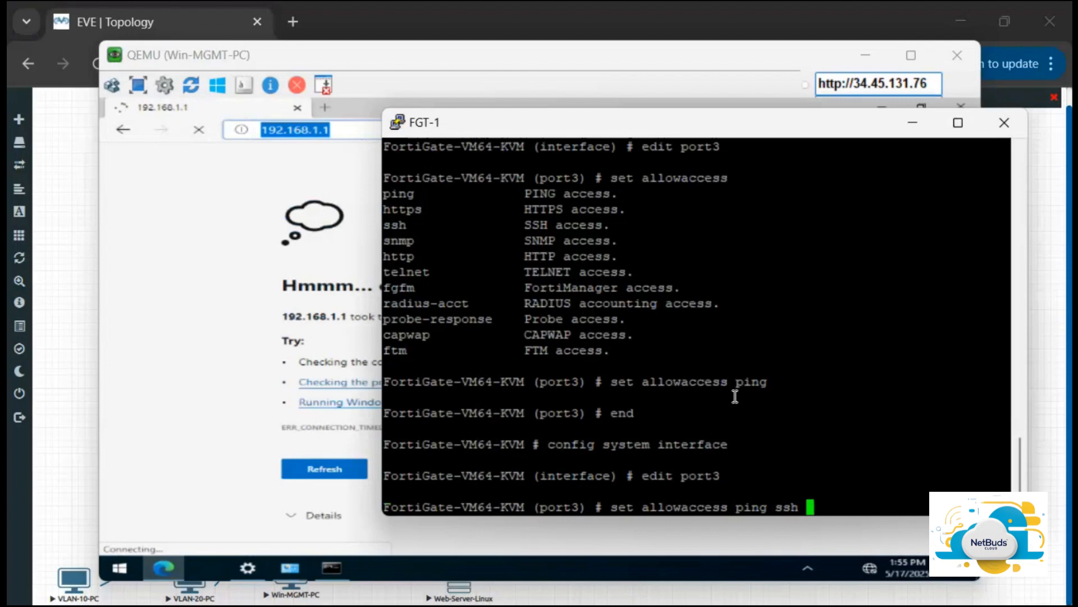
text(ht)
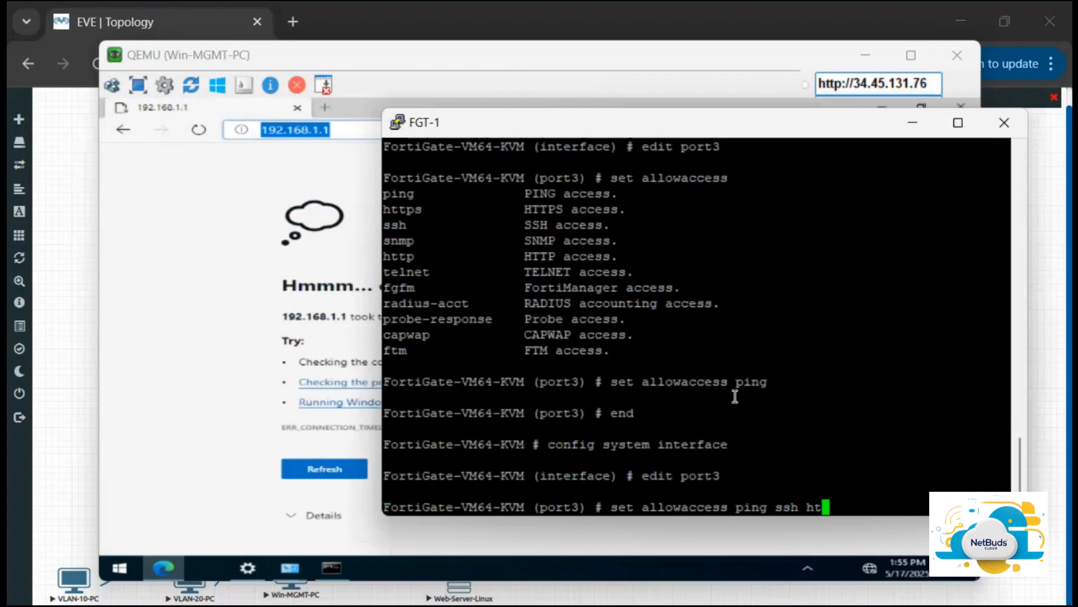
text(tps http)
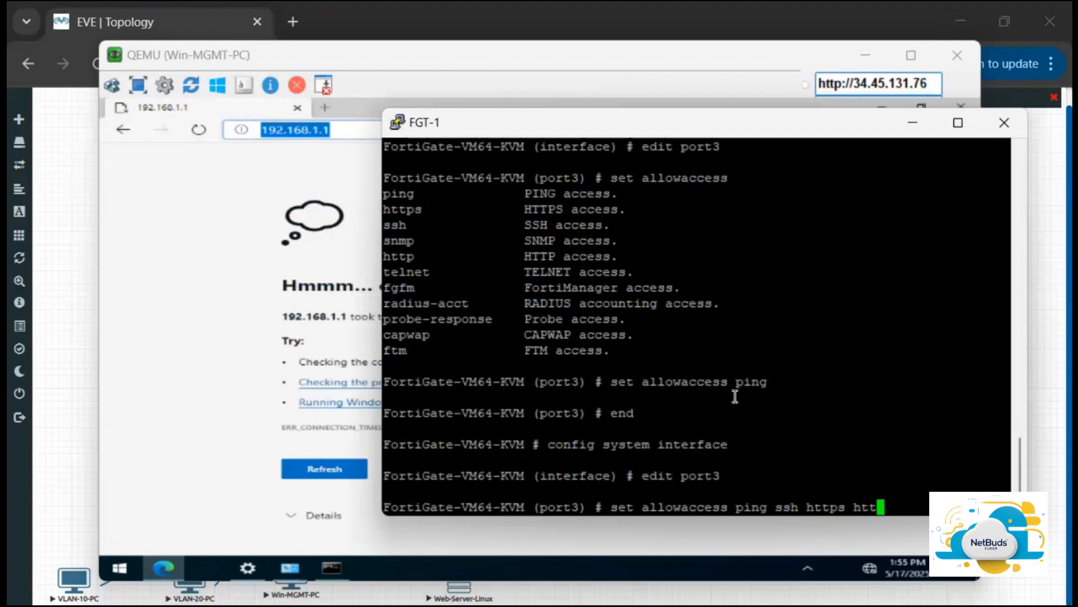
key(Return)
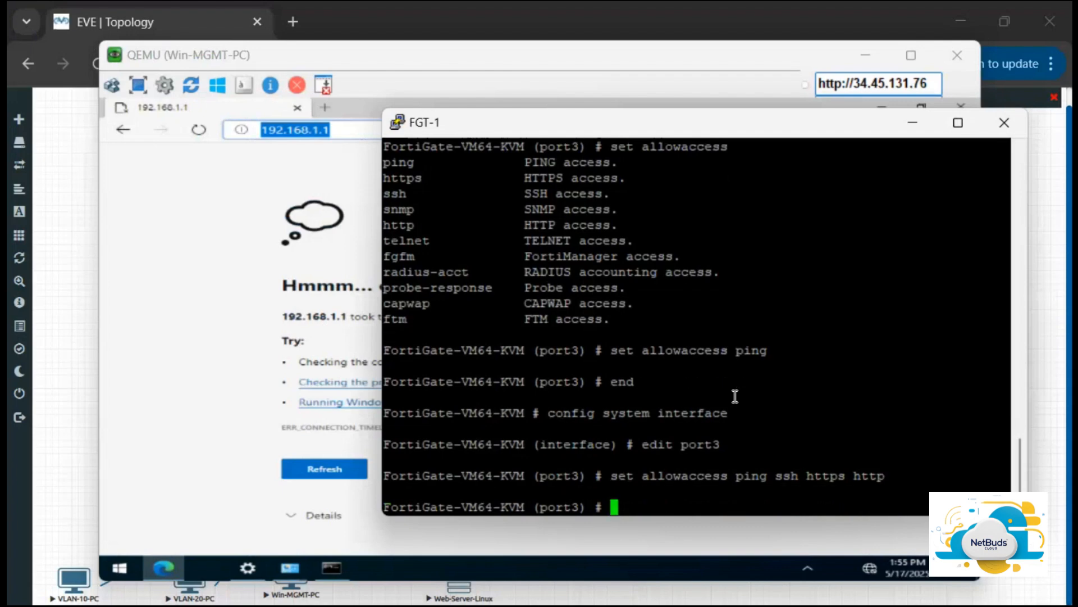
text(end)
key(Return)
key(Return)
key(Return)
key(Return)
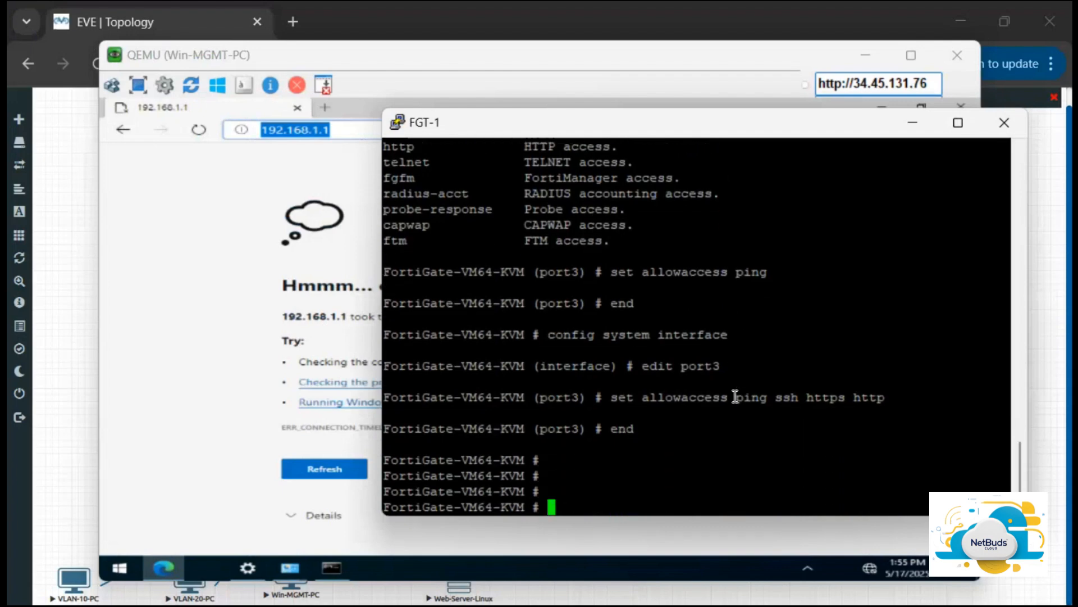
Step: Display the FortiGate's full configuration with show
text(config)
key(BackSpace)
key(BackSpace)
key(BackSpace)
key(BackSpace)
key(BackSpace)
key(BackSpace)
text(show ru)
key(BackSpace)
key(BackSpace)
text(cu)
text(u)
key(BackSpace)
key(BackSpace)
key(BackSpace)
text(r)
key(BackSpace)
key(BackSpace)
key(Return)
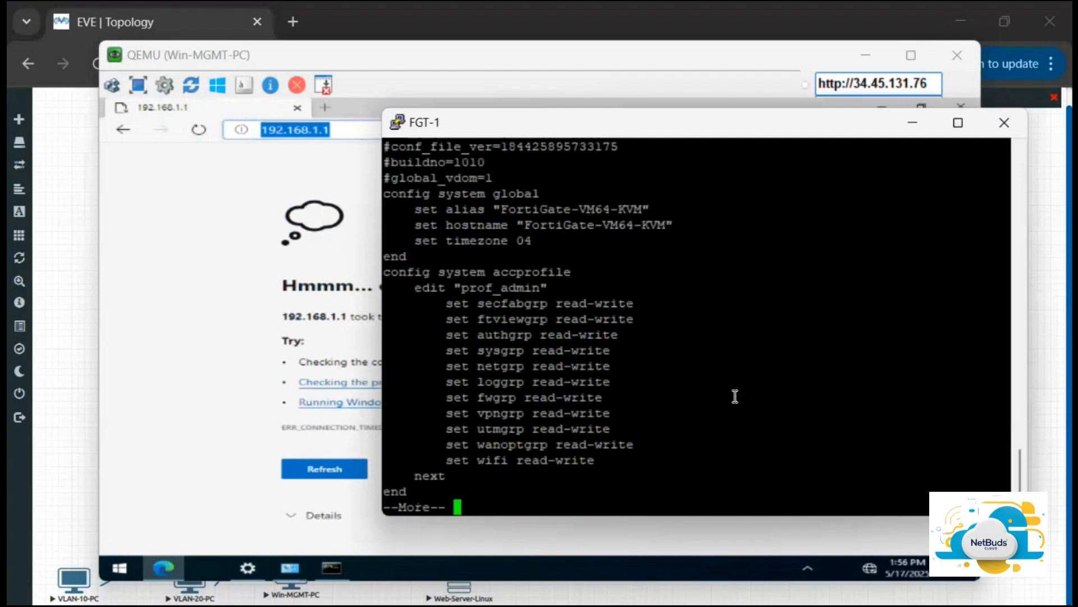
Step: Page further through the configuration output, checking port3's settings, and minimize the FGT-1 console window
key(space)
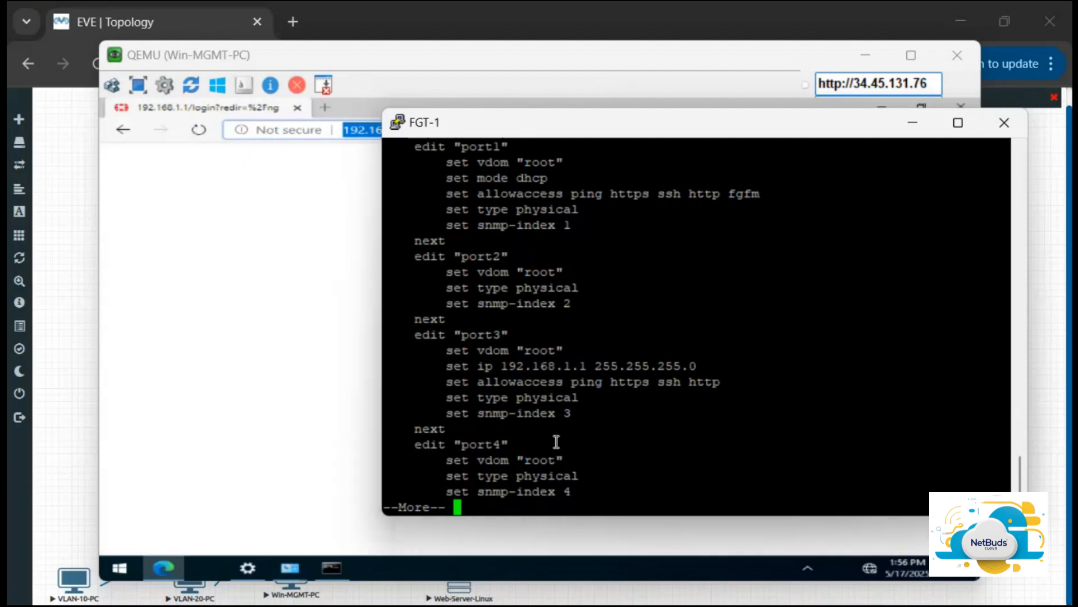
click(915, 122)
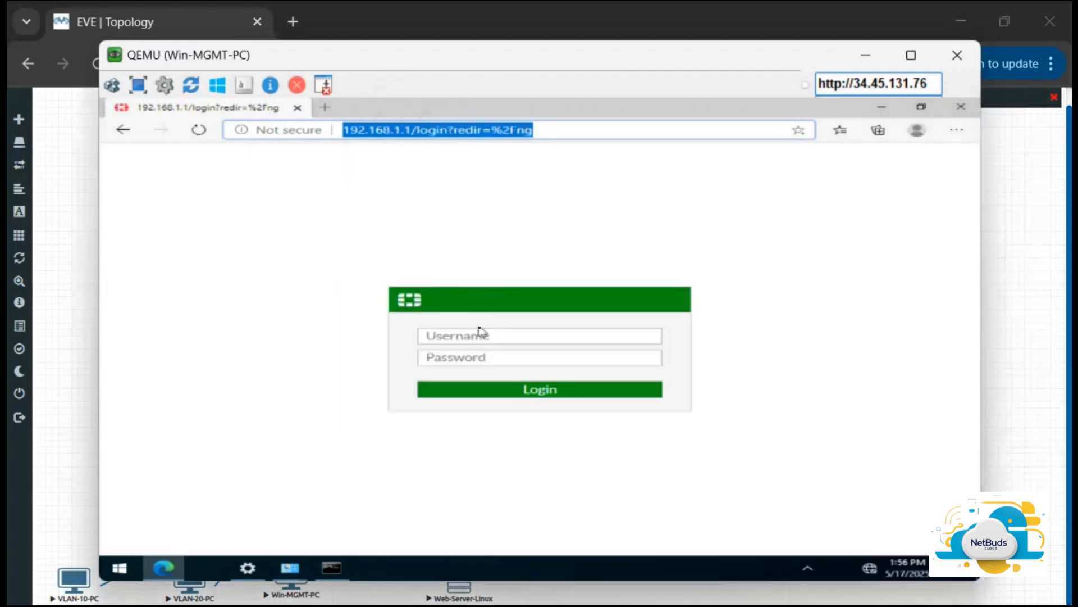
Step: Log in to the FortiGate web GUI as admin with the account password and let Edge save the credentials
click(485, 335)
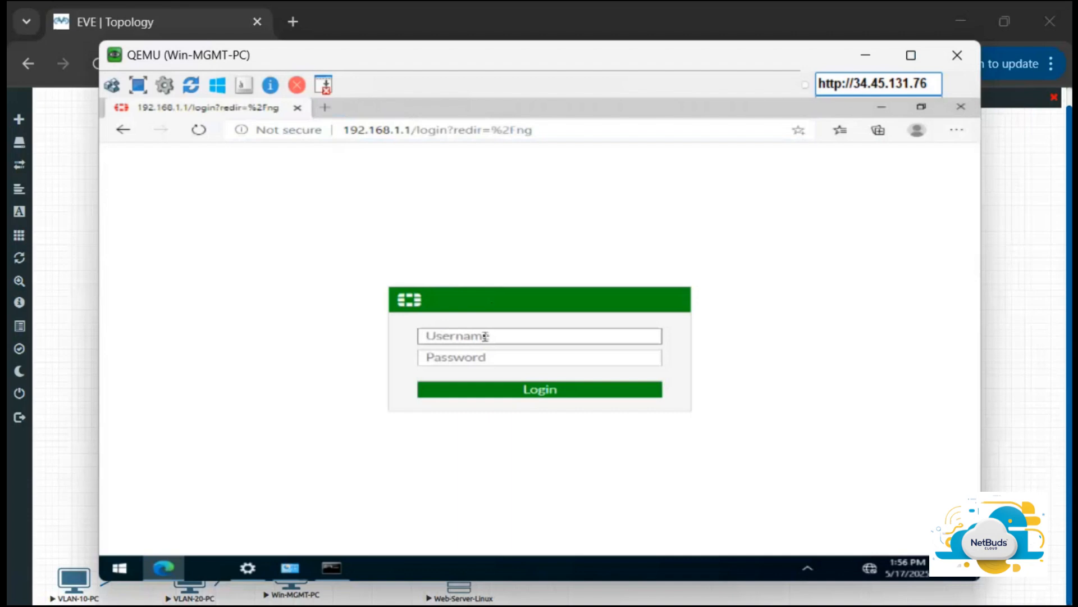
text(admin)
key(Tab)
text(•••••)
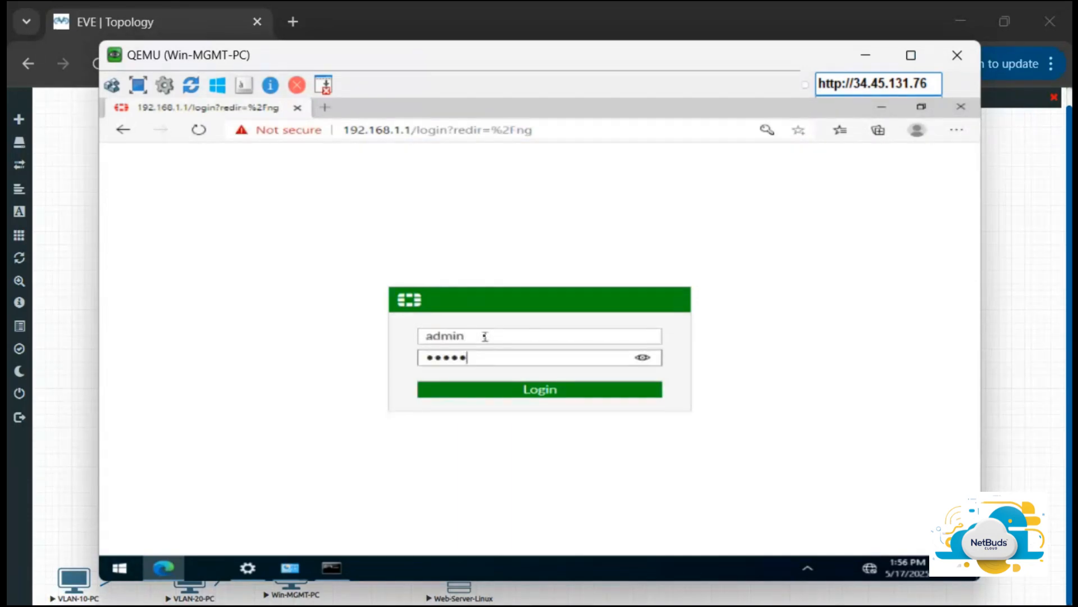
text(••••)
key(Return)
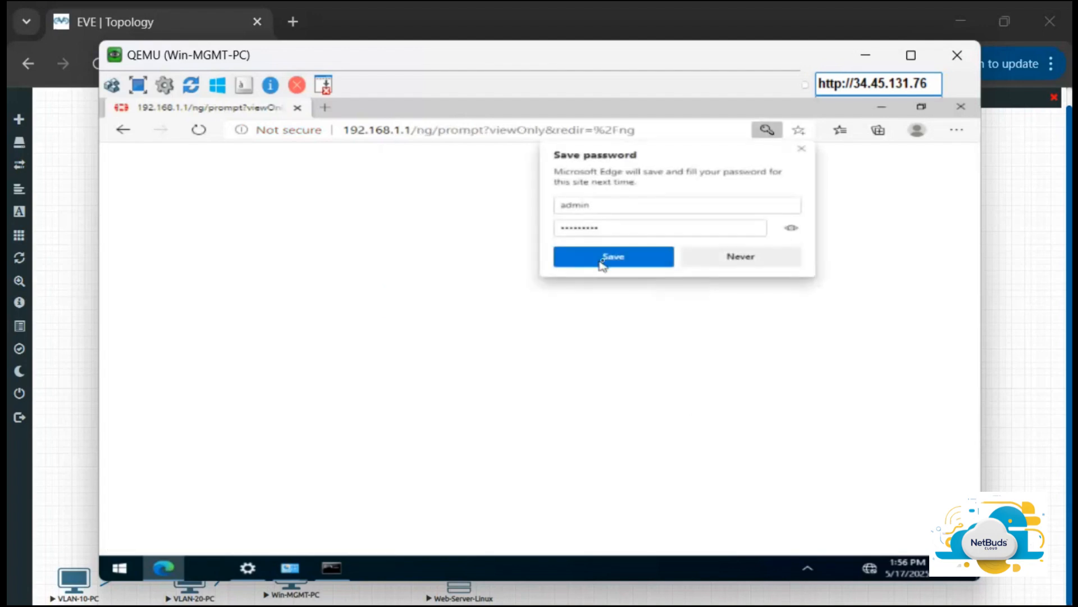
click(614, 258)
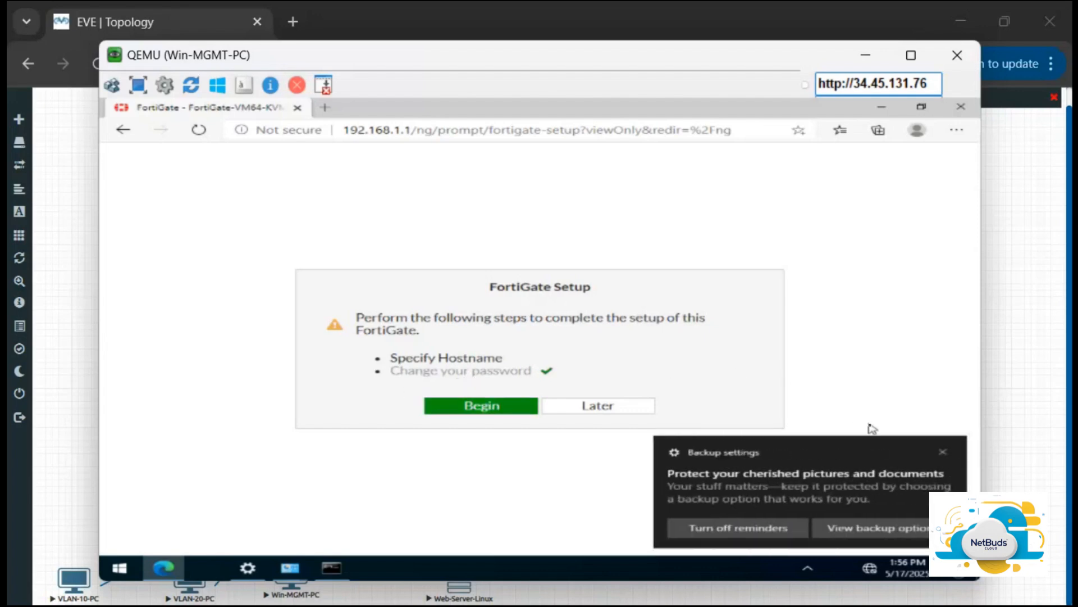
Step: Dismiss the backup notification, begin the FortiGate Setup, and set the hostname to FGT-1
click(945, 453)
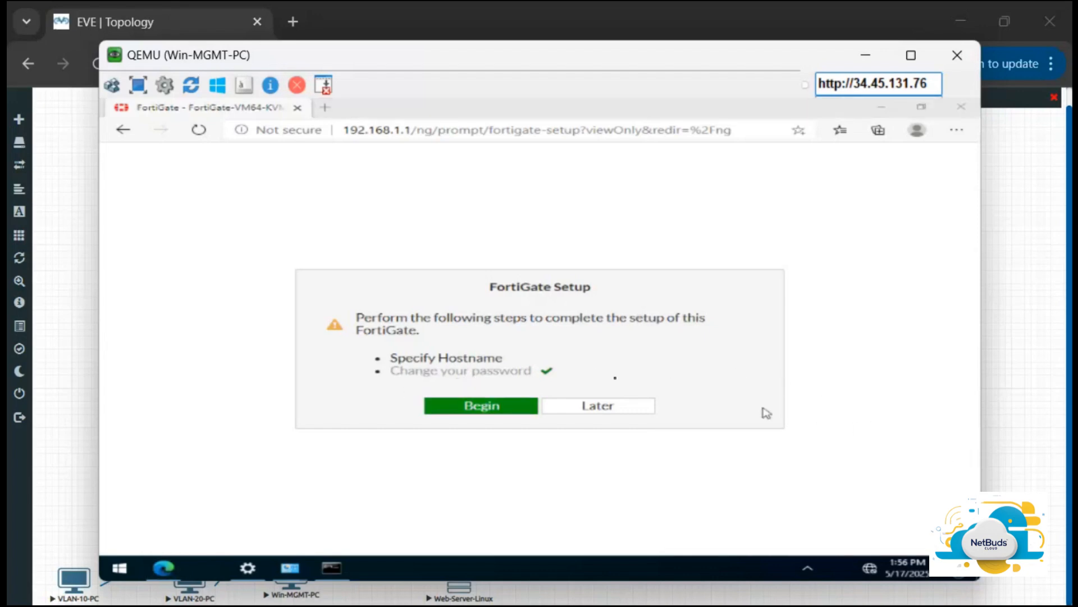
click(499, 411)
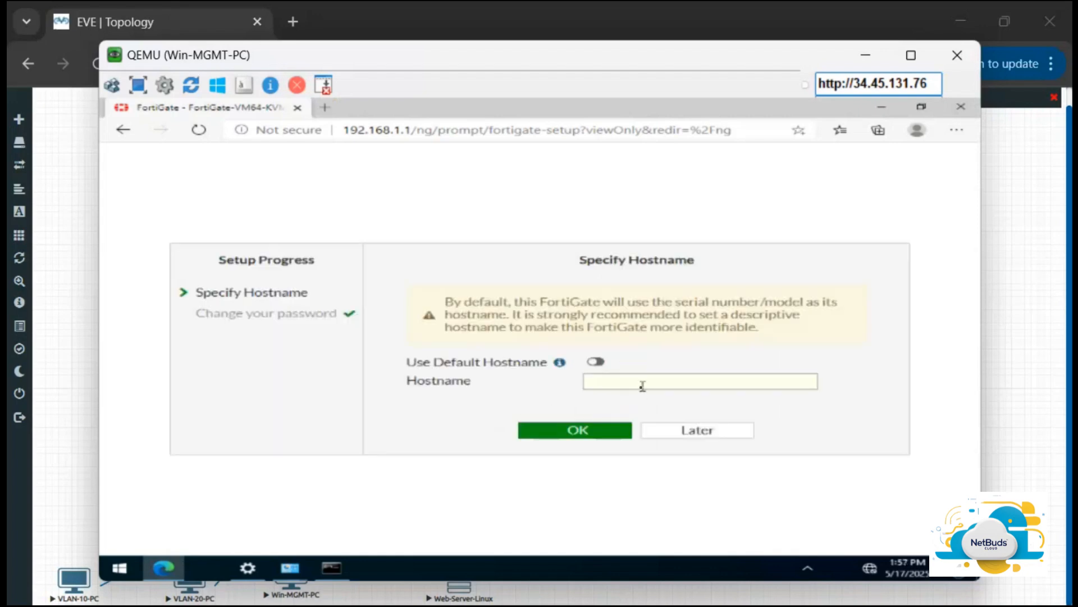
click(642, 386)
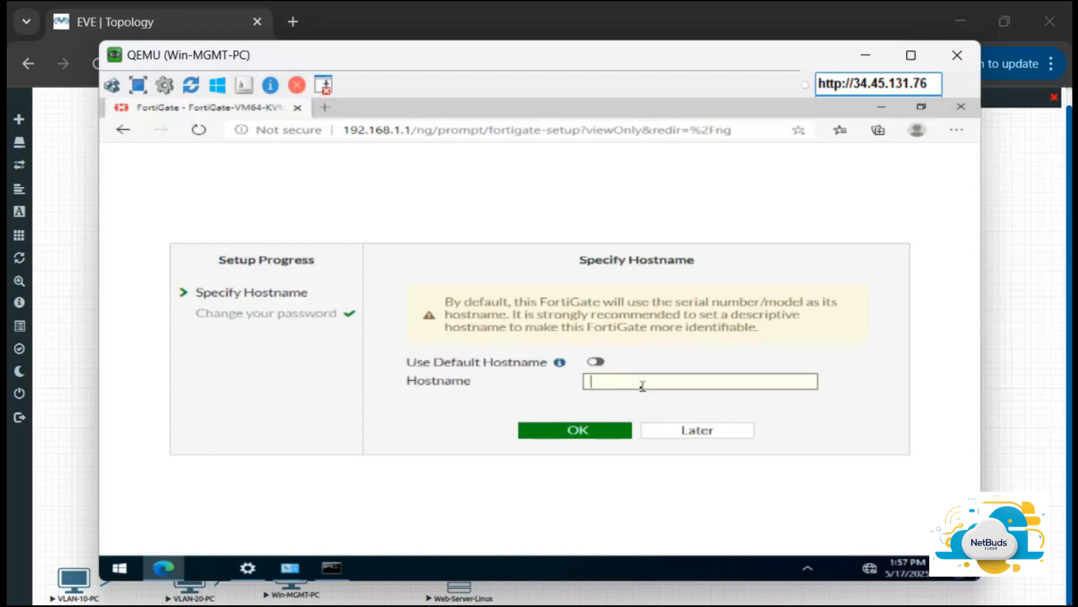
text(FGT-1)
click(588, 437)
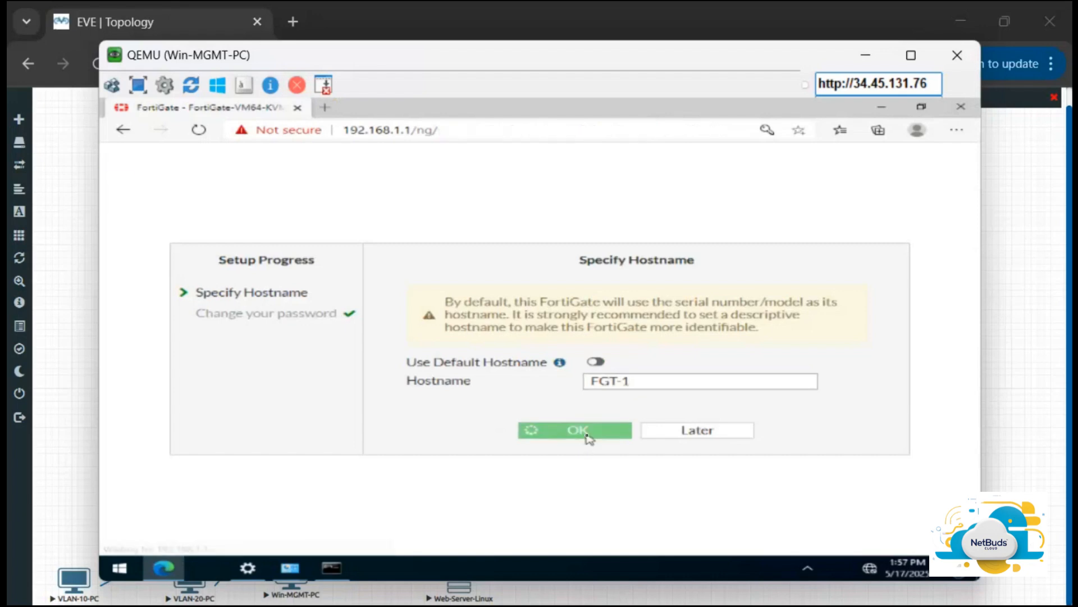